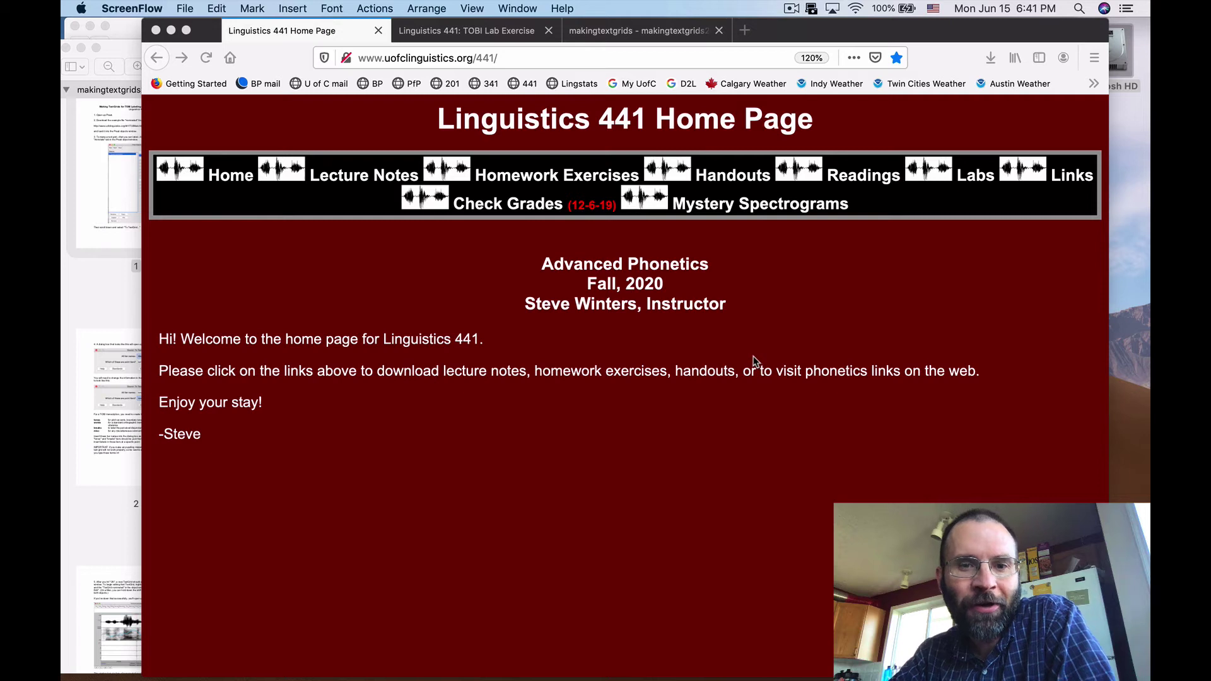
Step: Open the TOBI lab 1 exercise files from the Labs section of the Linguistics 441 website
left_click(755, 361)
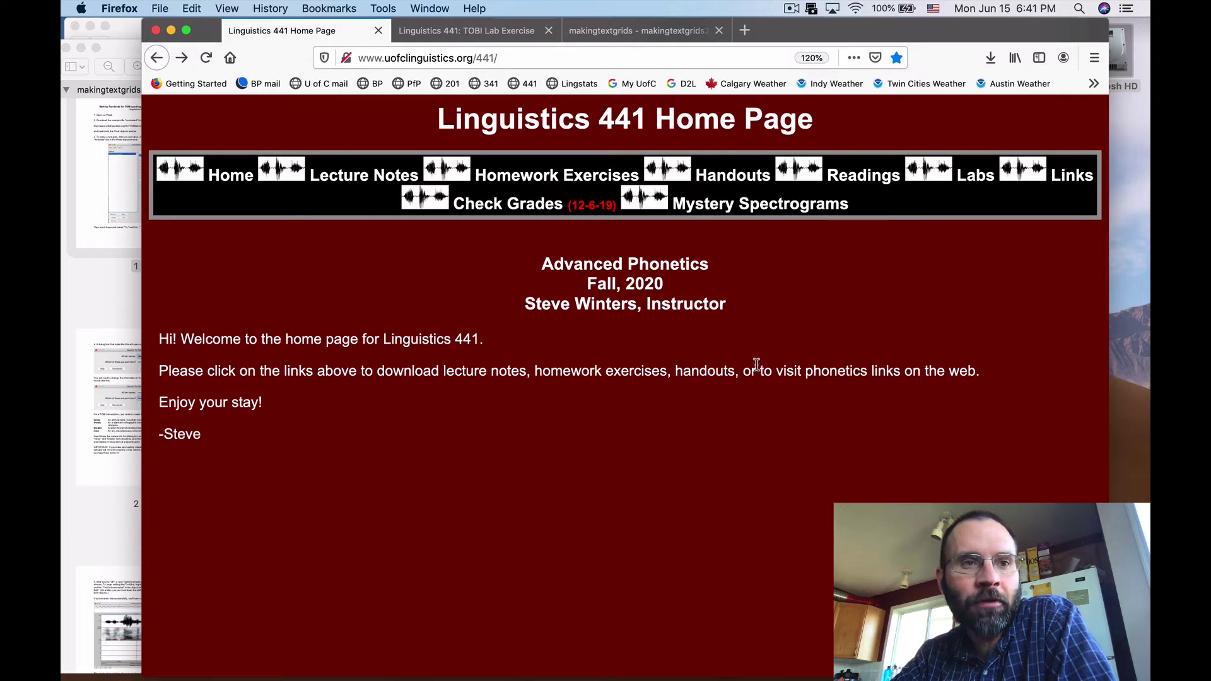
left_click_drag(861, 32, 837, 19)
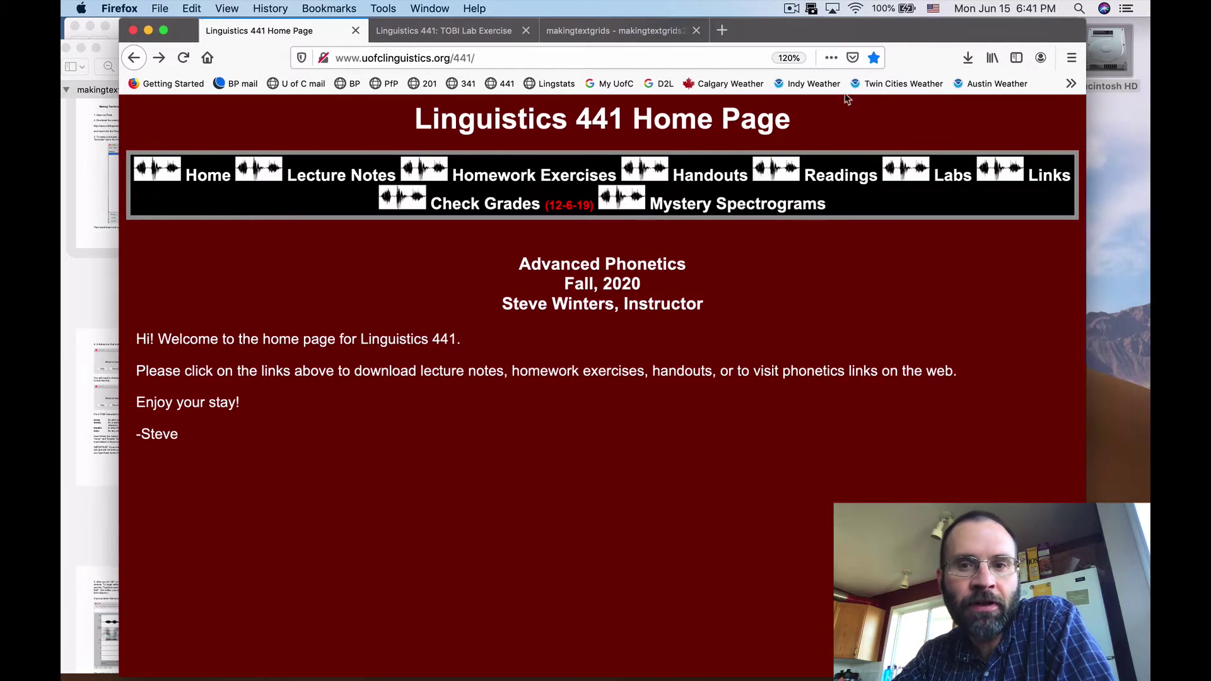
left_click(950, 180)
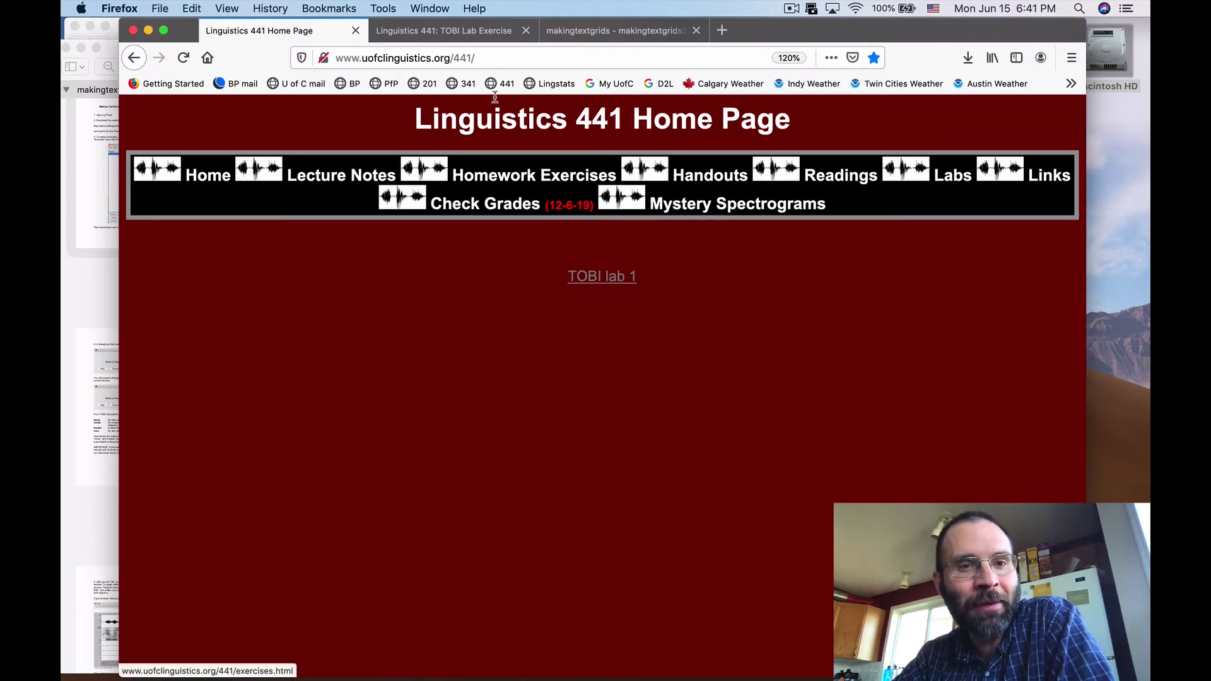
left_click(422, 32)
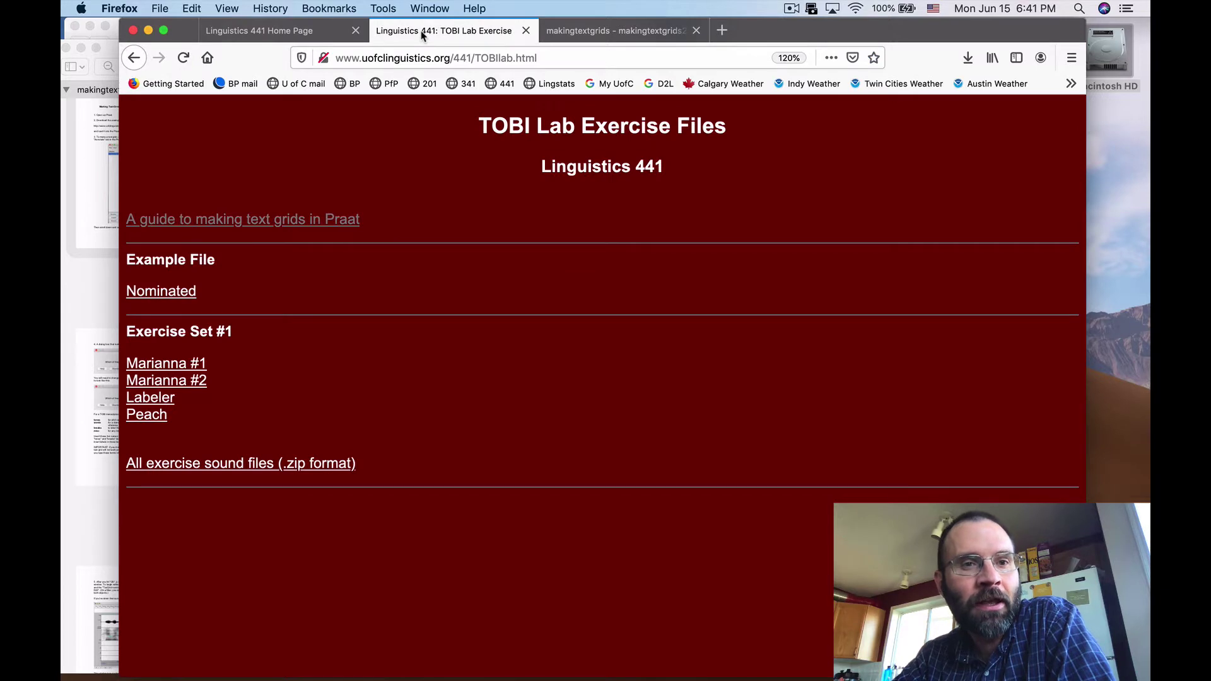
left_click(265, 31)
left_click(606, 285)
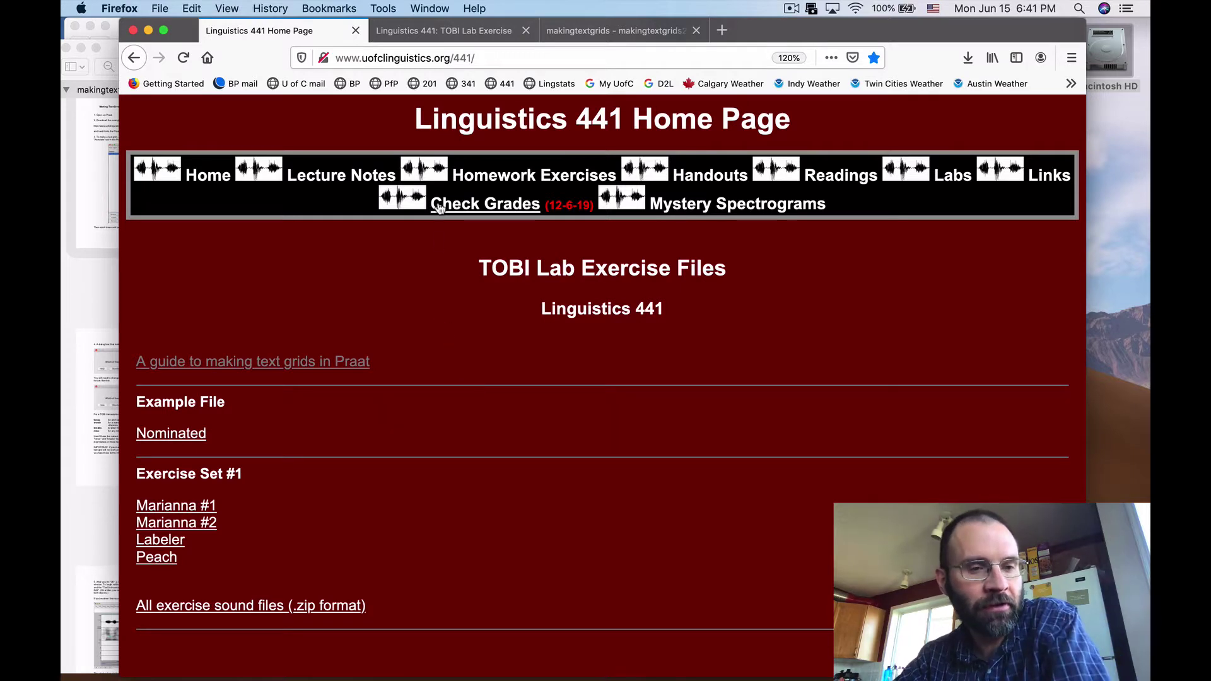
Step: View the already open makingtextgrids guide, and return to the standalone TOBI Lab Exercise Files page
left_click(430, 37)
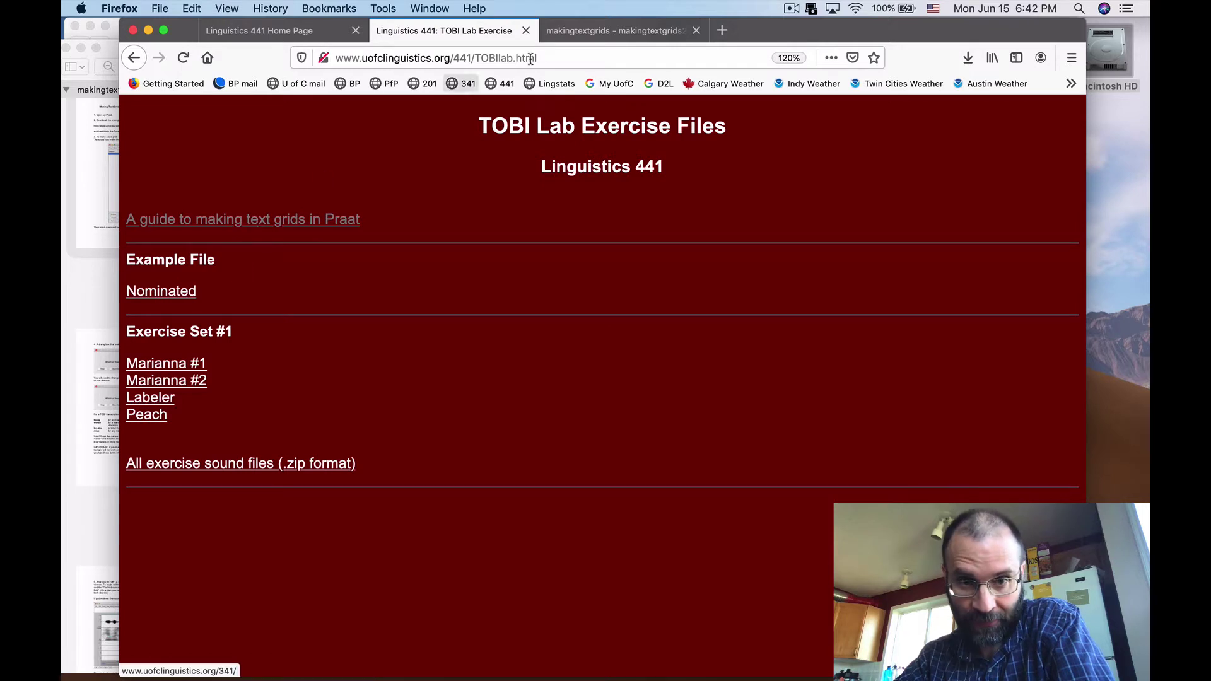
left_click(604, 29)
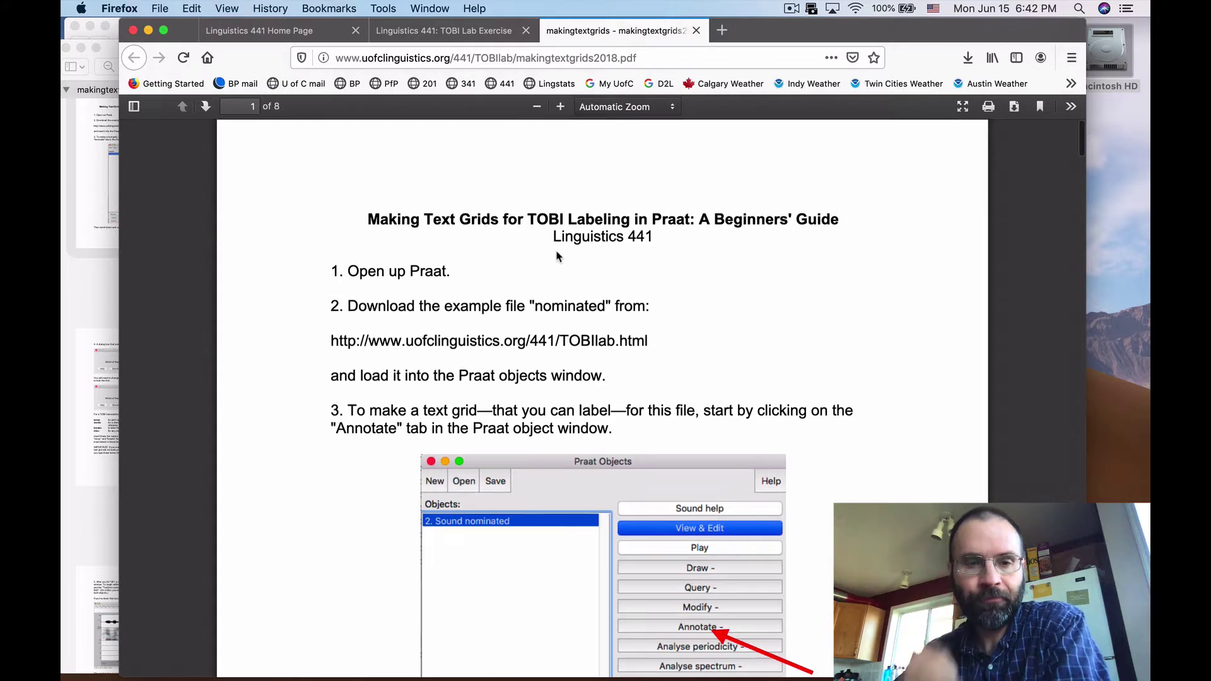
left_click(443, 30)
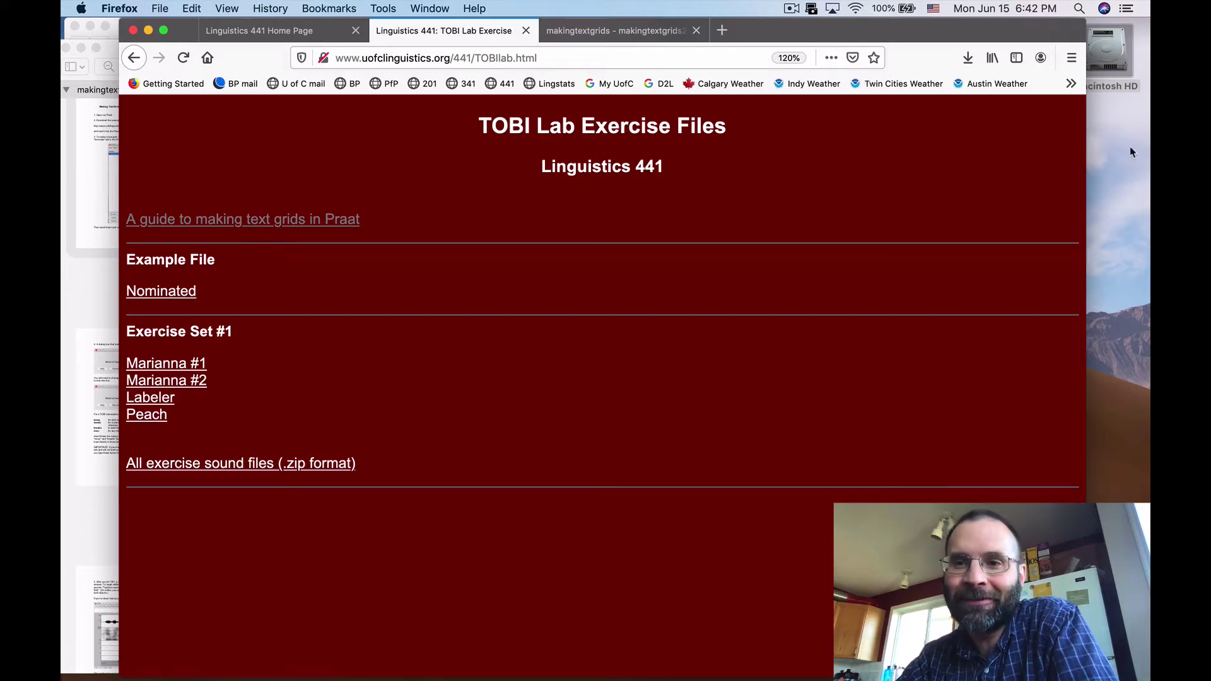
Step: Switch to Praat, select and play the nominated sound, and raise the system volume to maximum
mouse_move(1139, 189)
left_click(1135, 275)
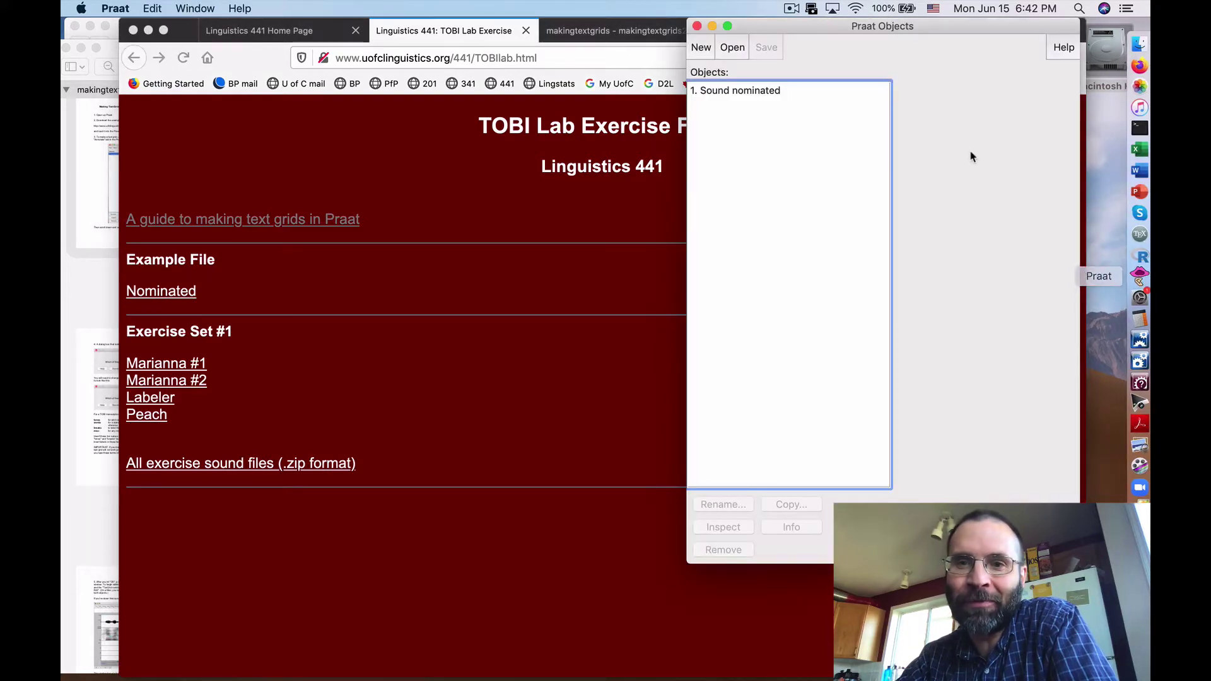
left_click(801, 91)
left_click(953, 120)
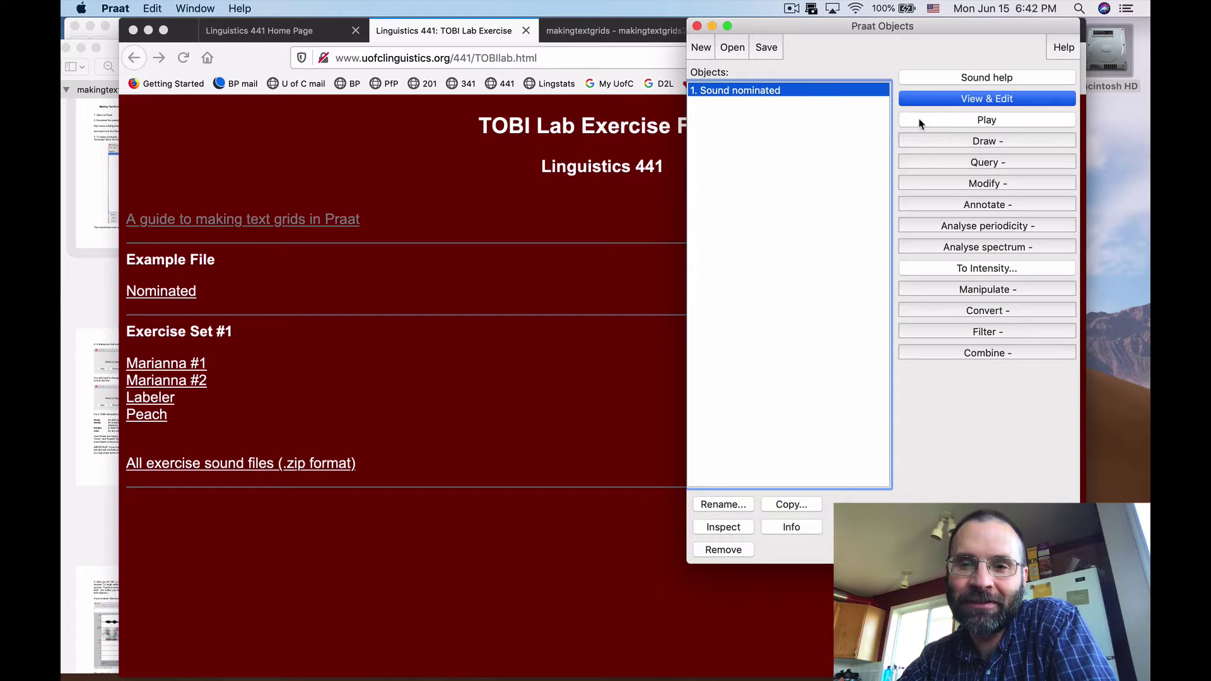
key("XF86AudioRaiseVolume")
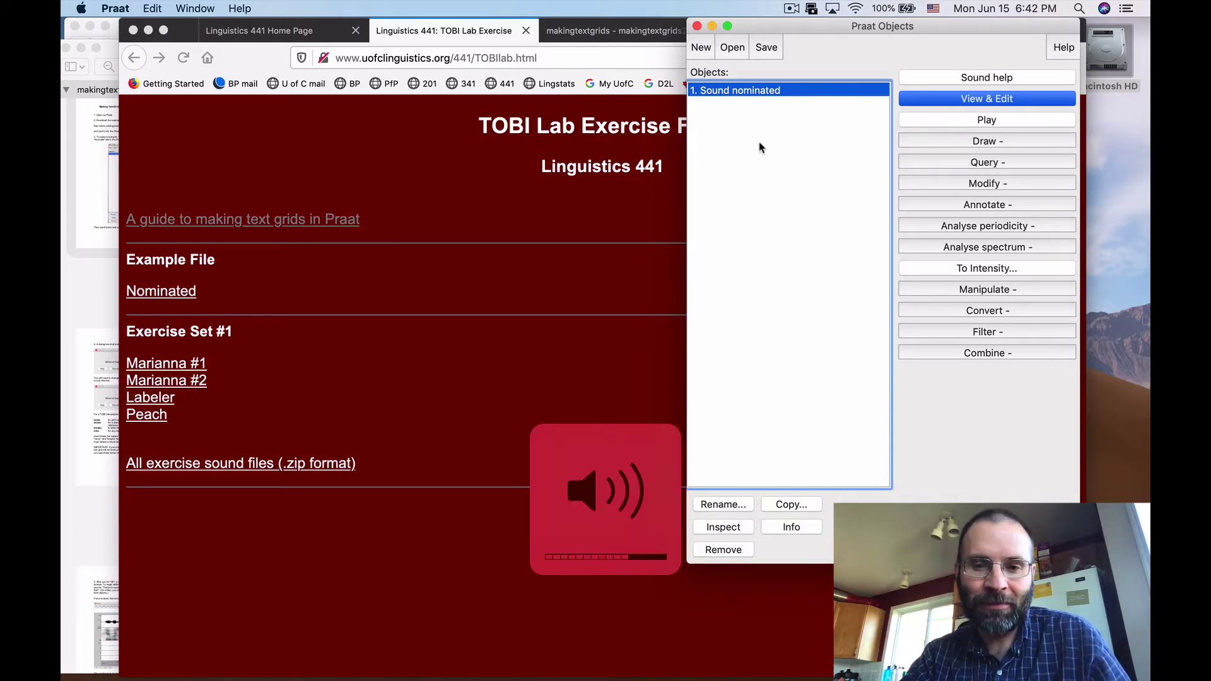
key("XF86AudioRaiseVolume")
key("XF86AudioRaiseVolume")
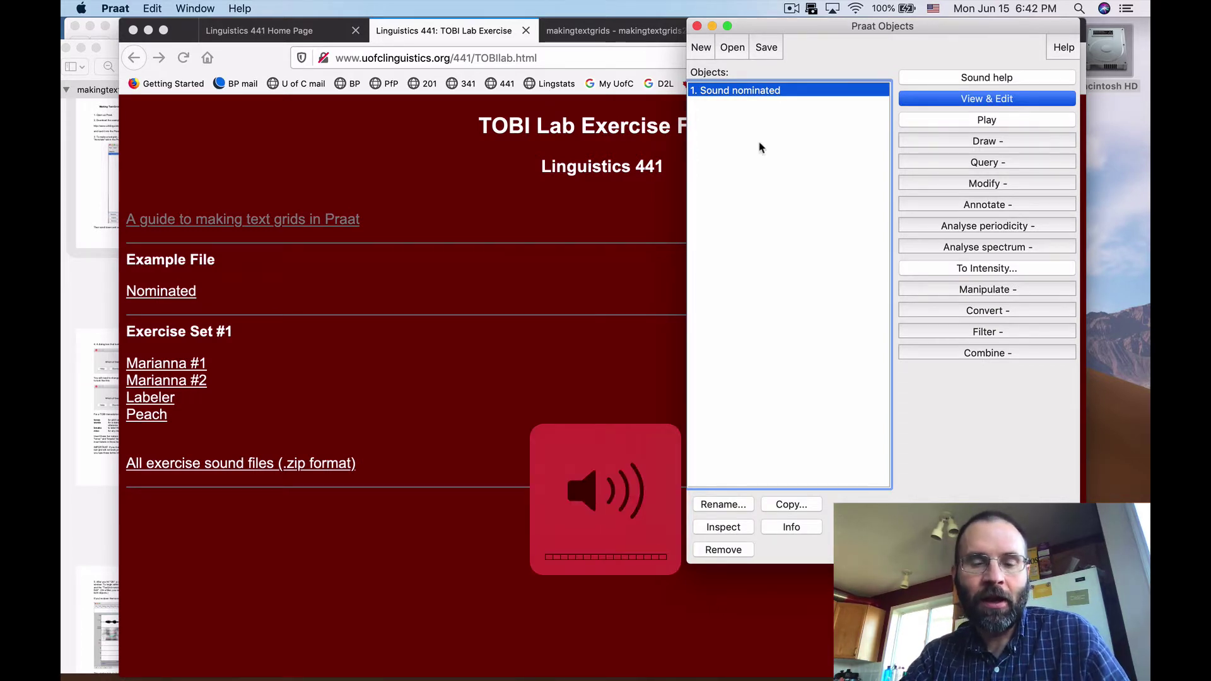
Step: Minimize the Firefox window and switch to makingtextgrids2018.pdf in Preview to review its first three instructions
left_click(525, 251)
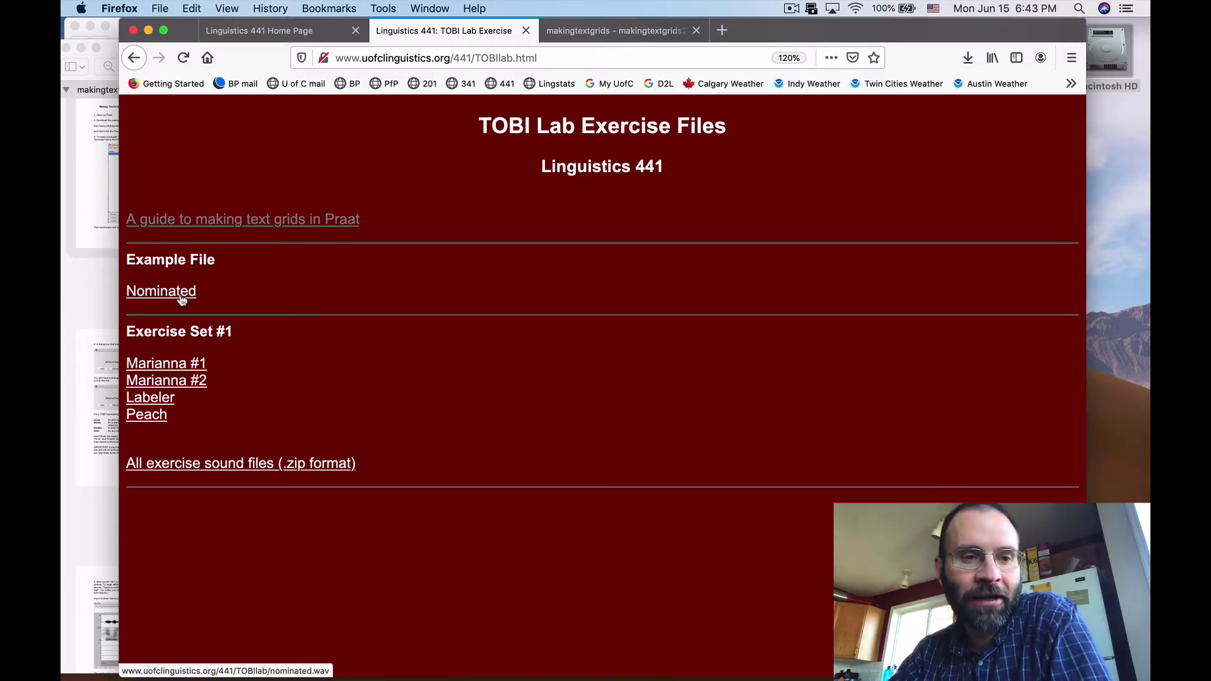
left_click(148, 31)
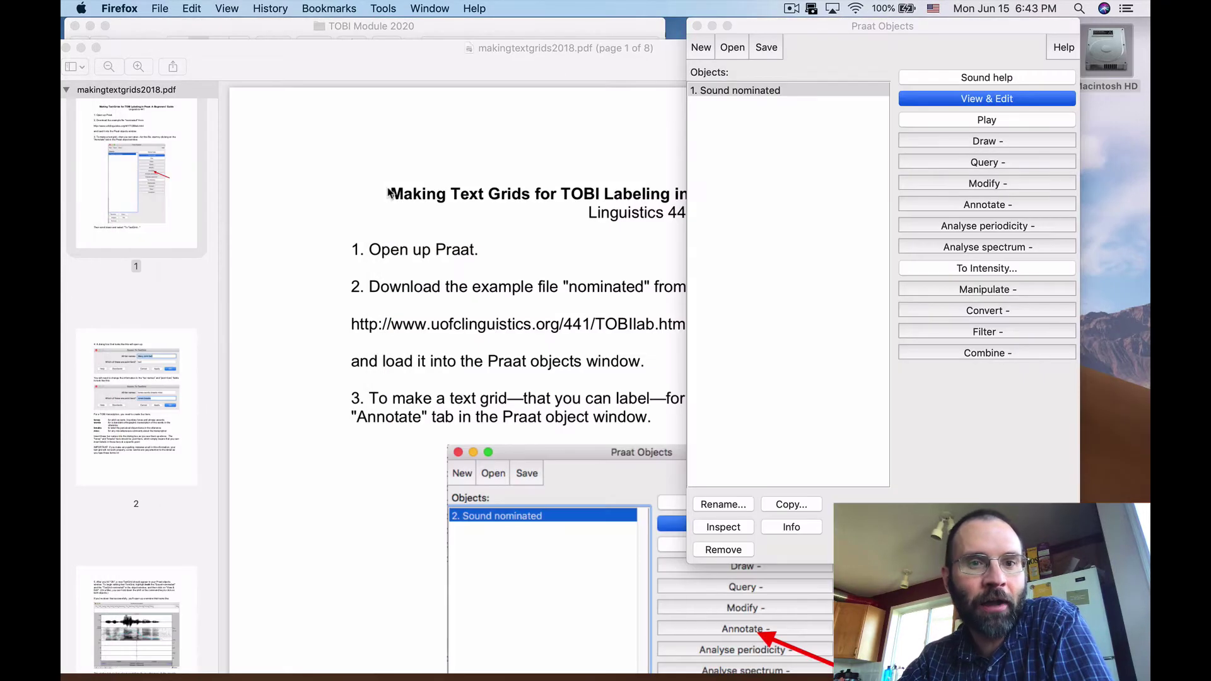
left_click(566, 61)
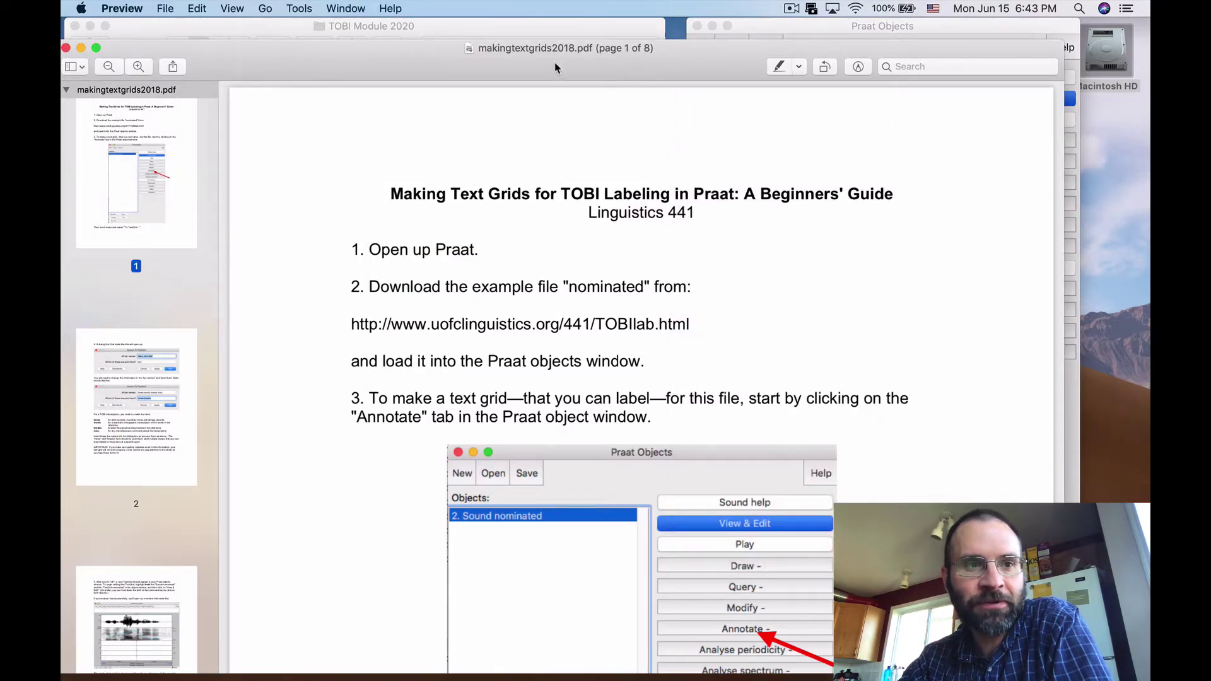
left_click_drag(558, 68, 565, 46)
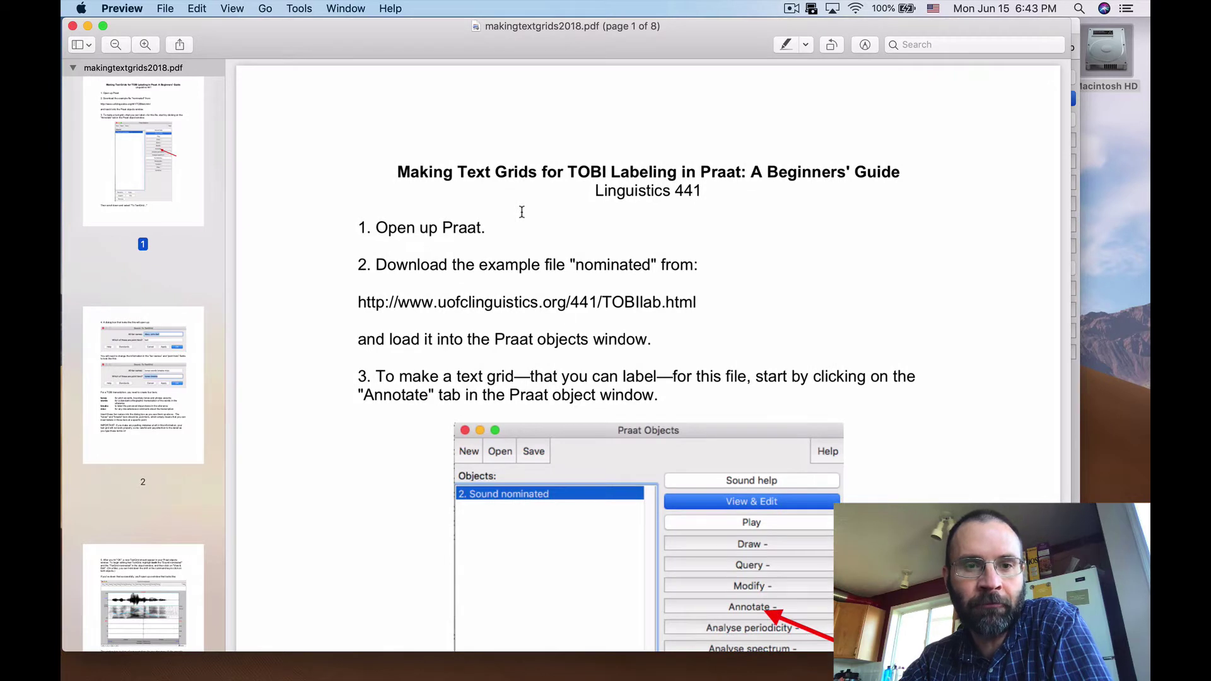
scroll(522, 212, "down", 2)
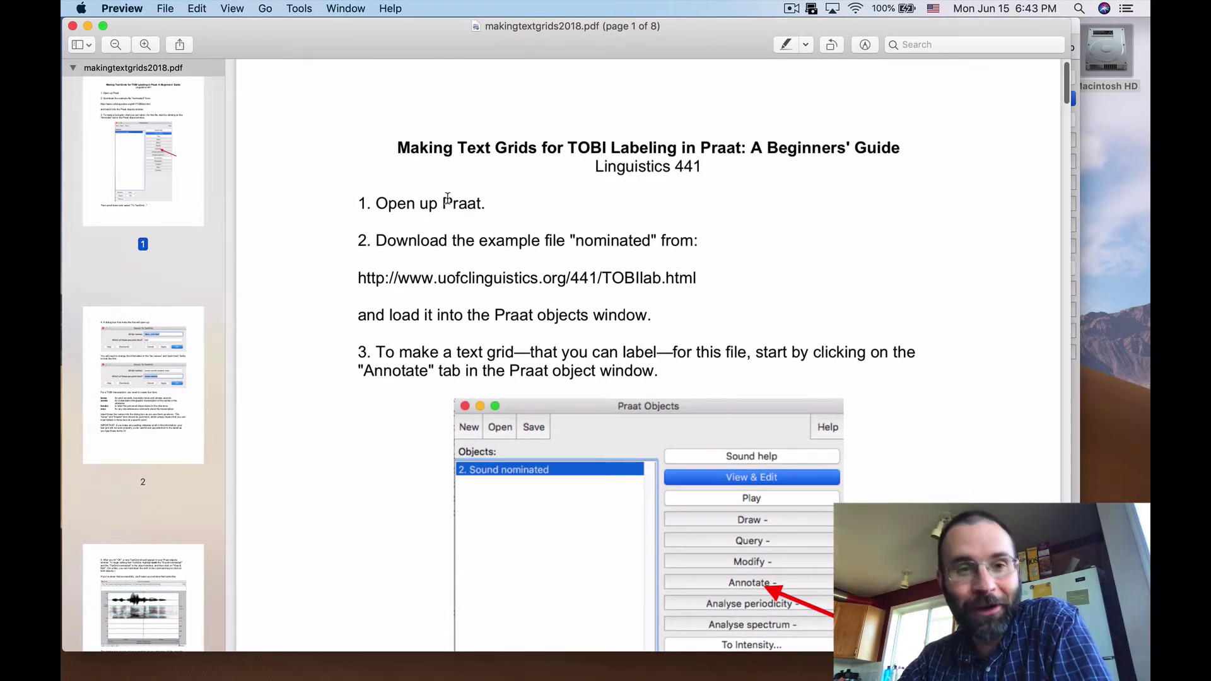
left_click_drag(400, 48, 401, 61)
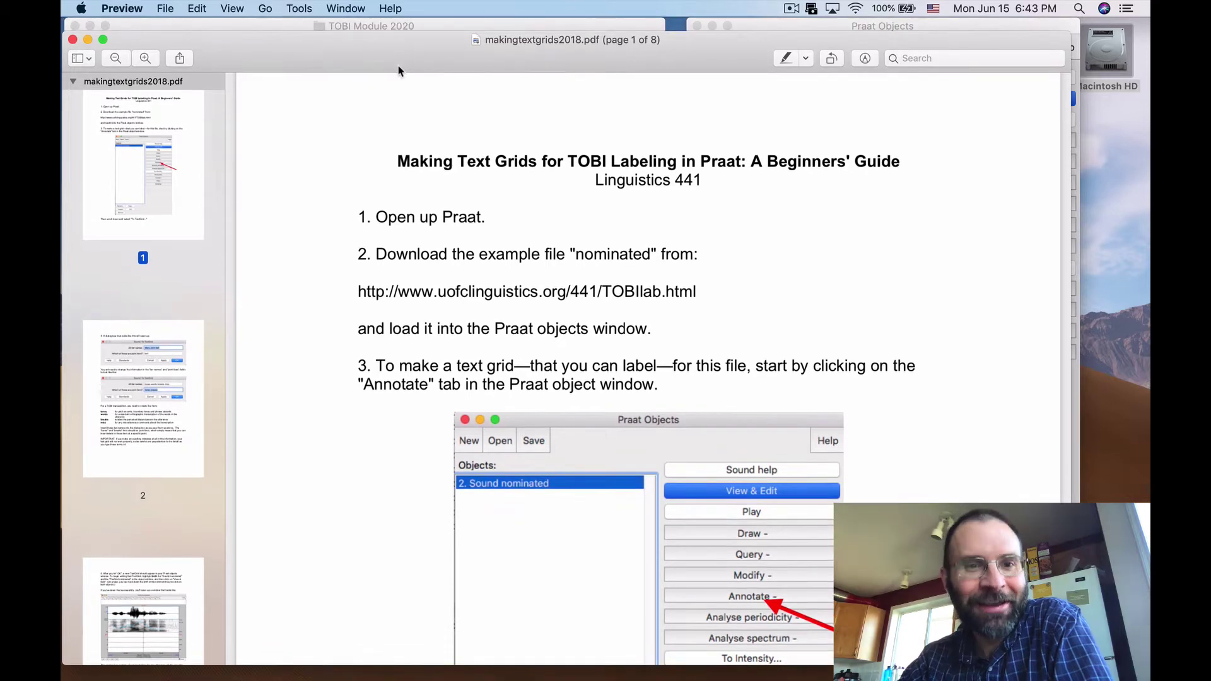
scroll(522, 278, "down", 3)
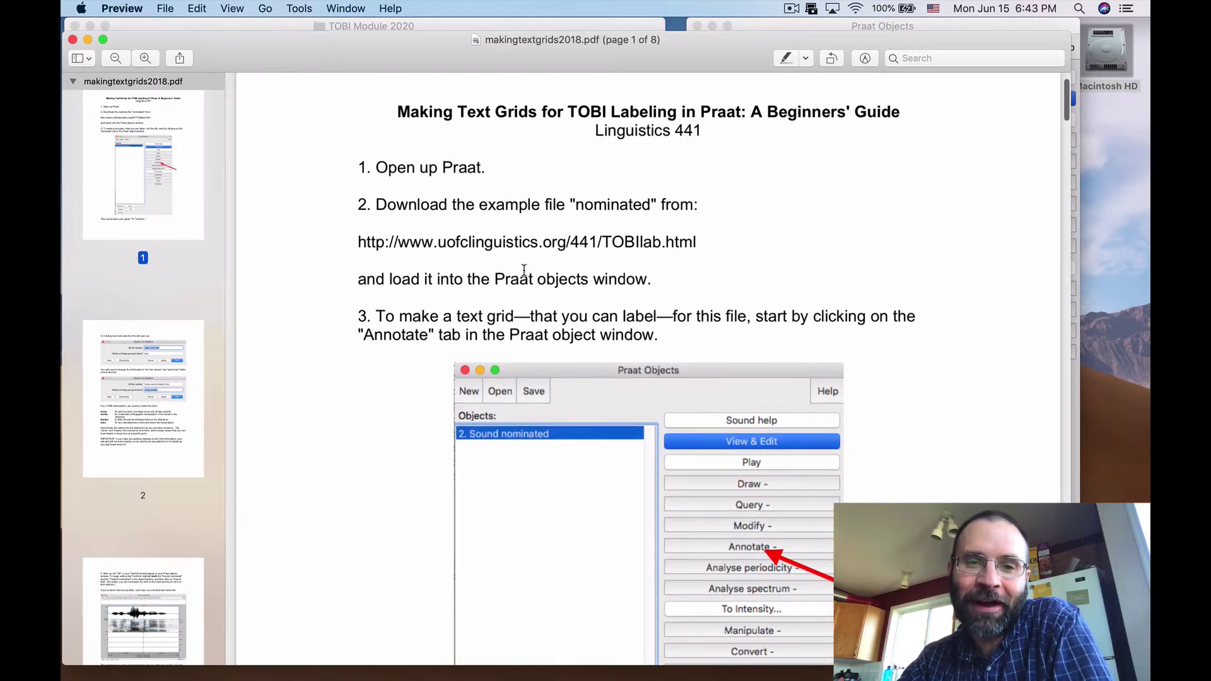
scroll(595, 256, "down", 4)
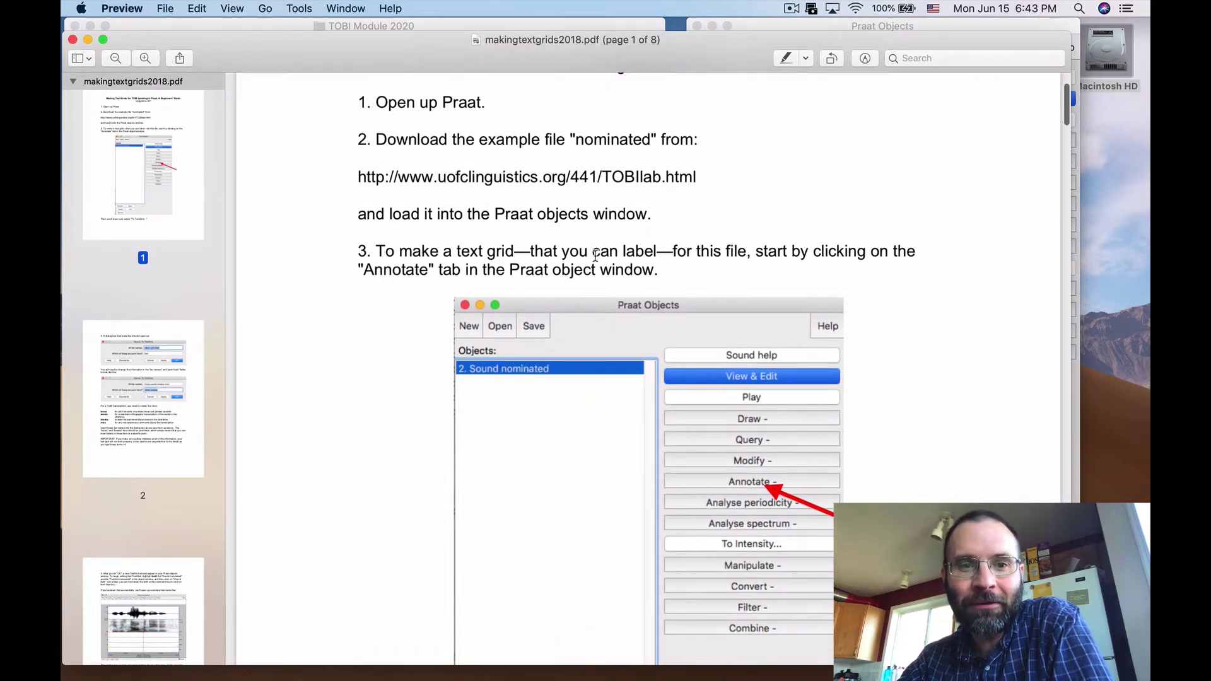
scroll(595, 255, "up", 1)
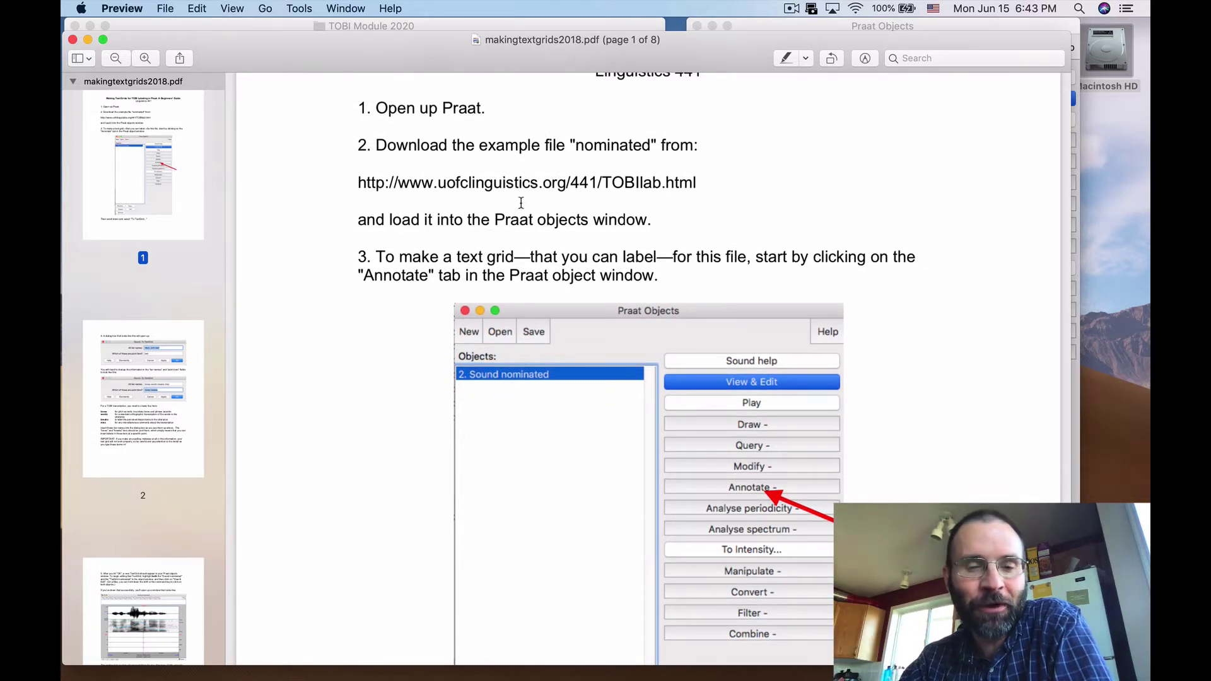
scroll(523, 199, "up", 1)
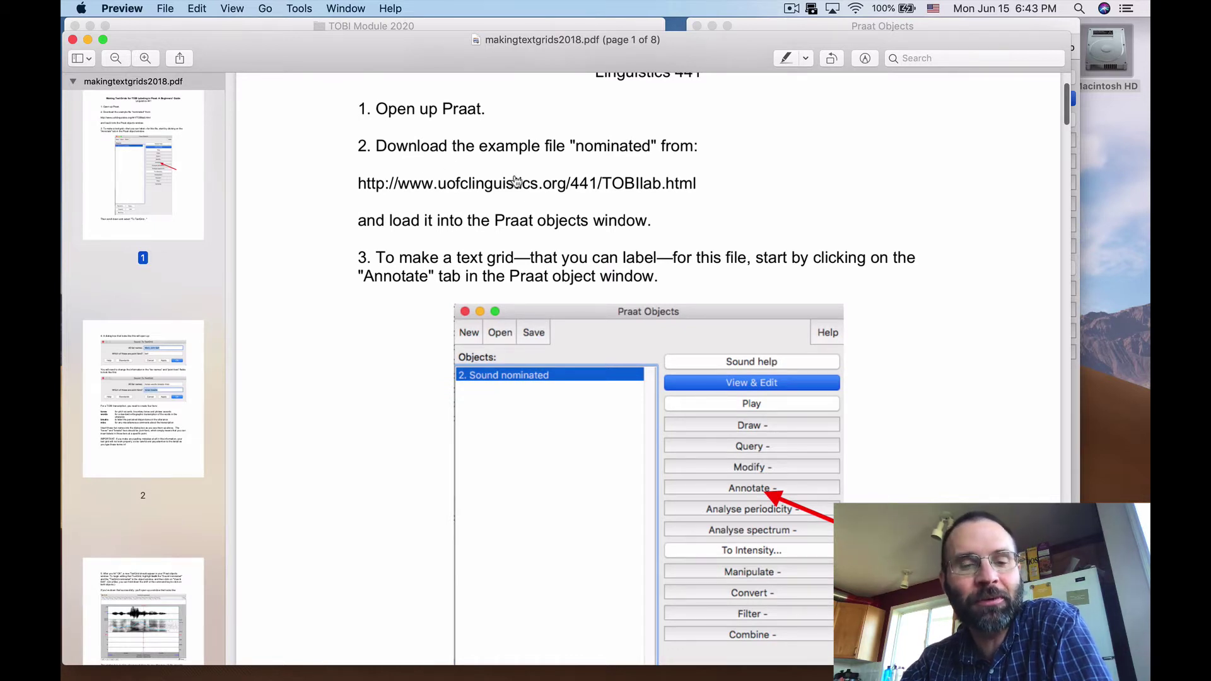
Step: Move the Praat Objects window clear of the guide text and enlarge the guide's page in Preview
left_click(777, 24)
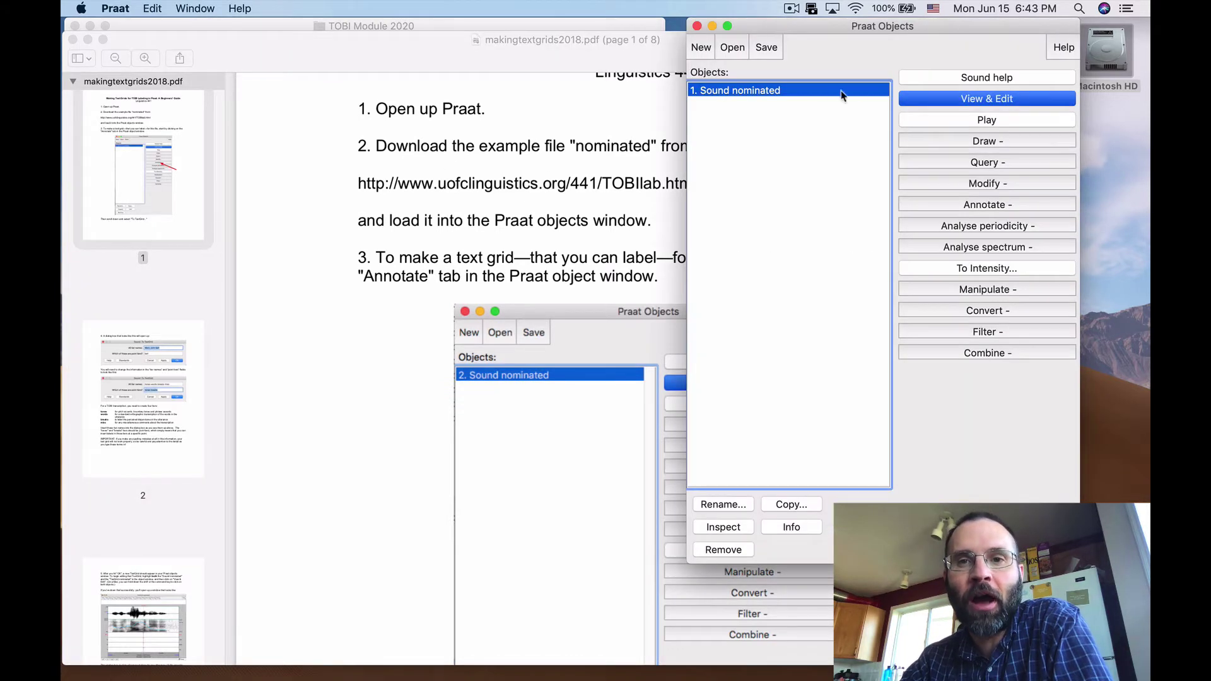
left_click_drag(823, 34, 883, 17)
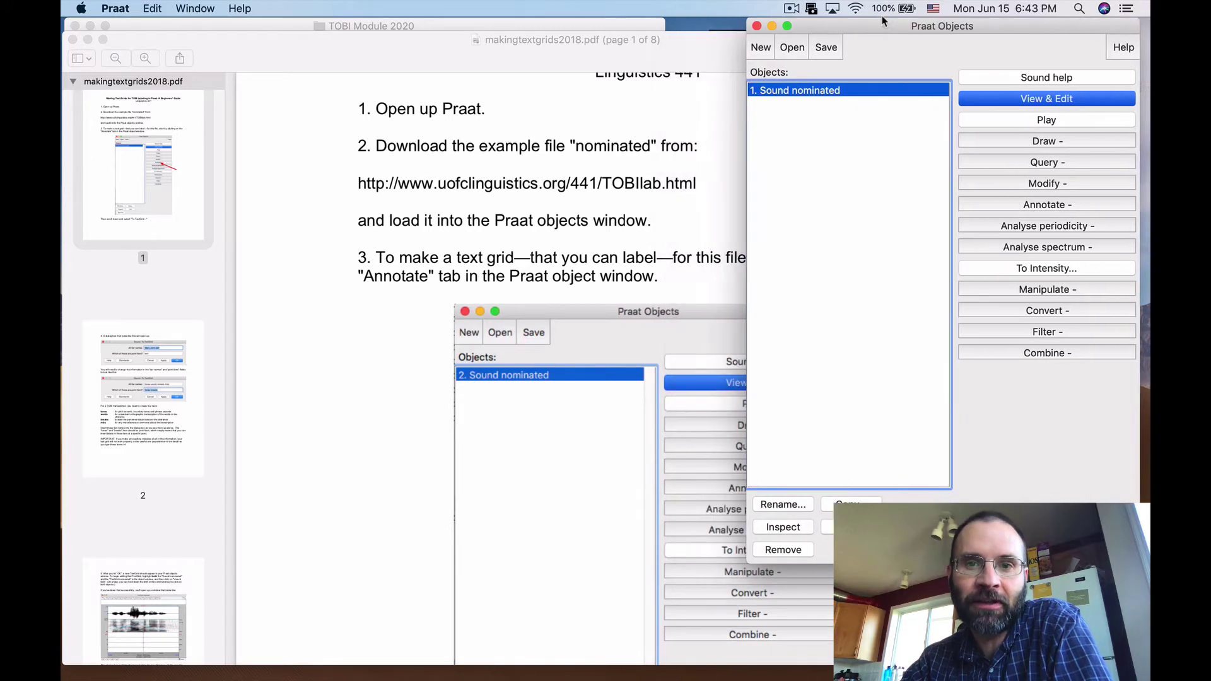
left_click(514, 329)
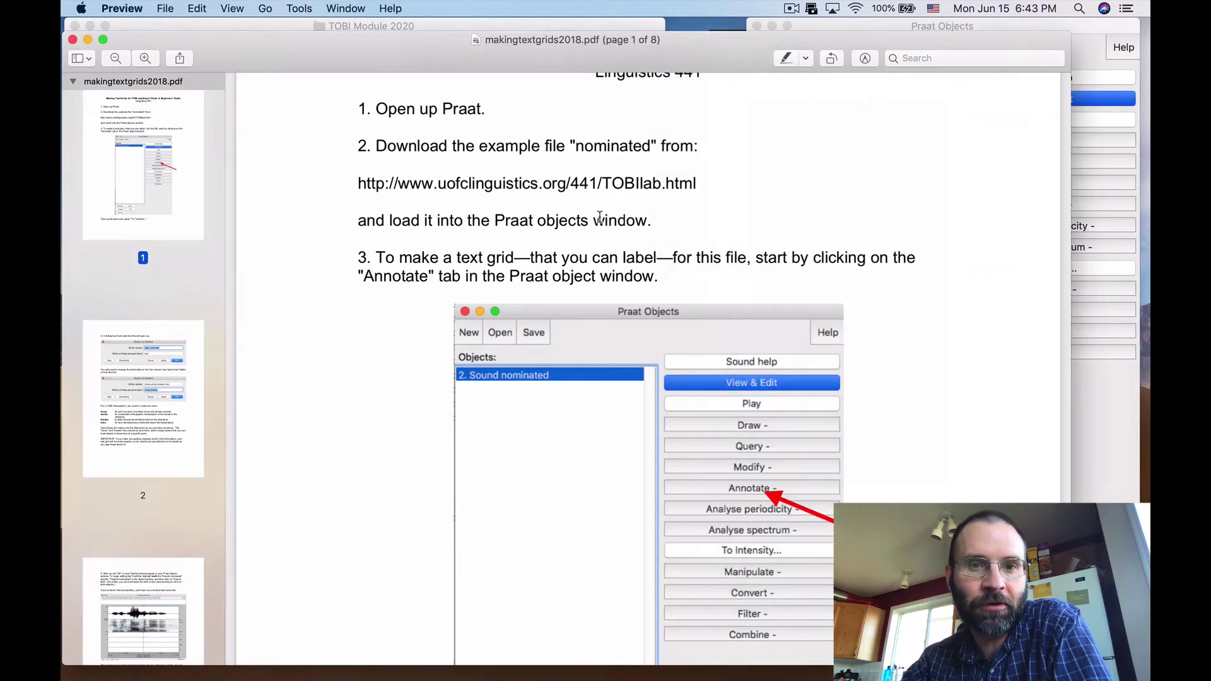
left_click(236, 11)
left_click(260, 65)
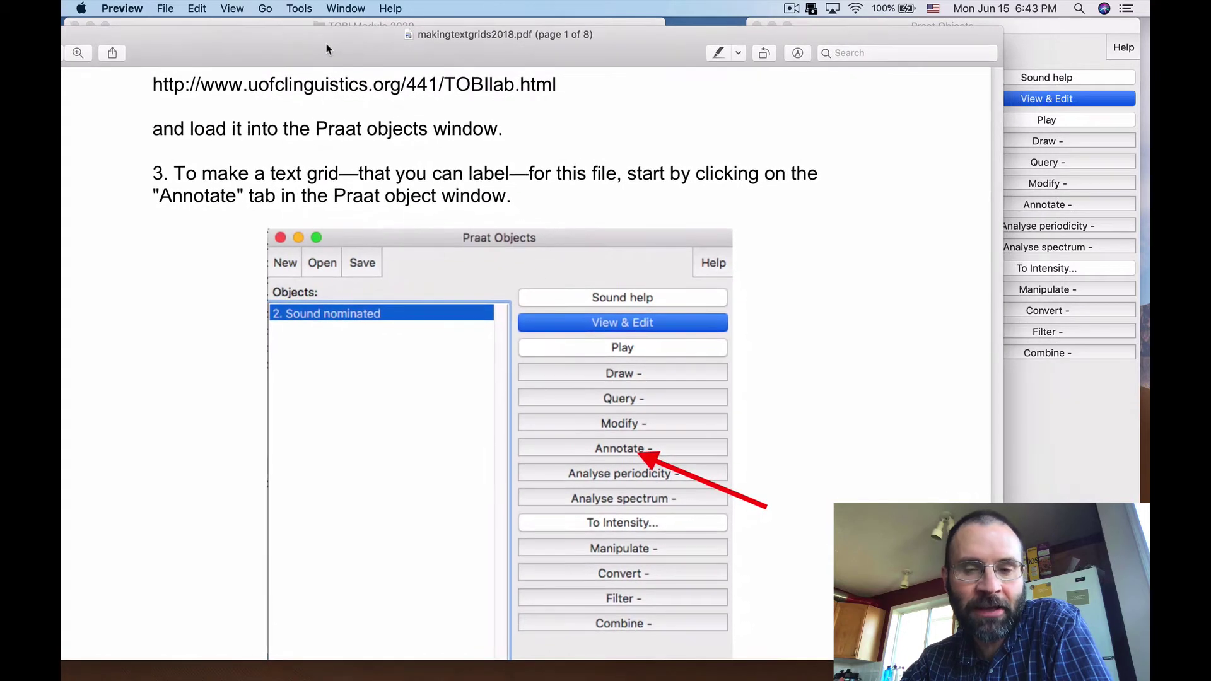
Step: Start creating a TextGrid for the nominated sound in Praat and move its settings dialog above the guide's screenshot
left_click(1051, 33)
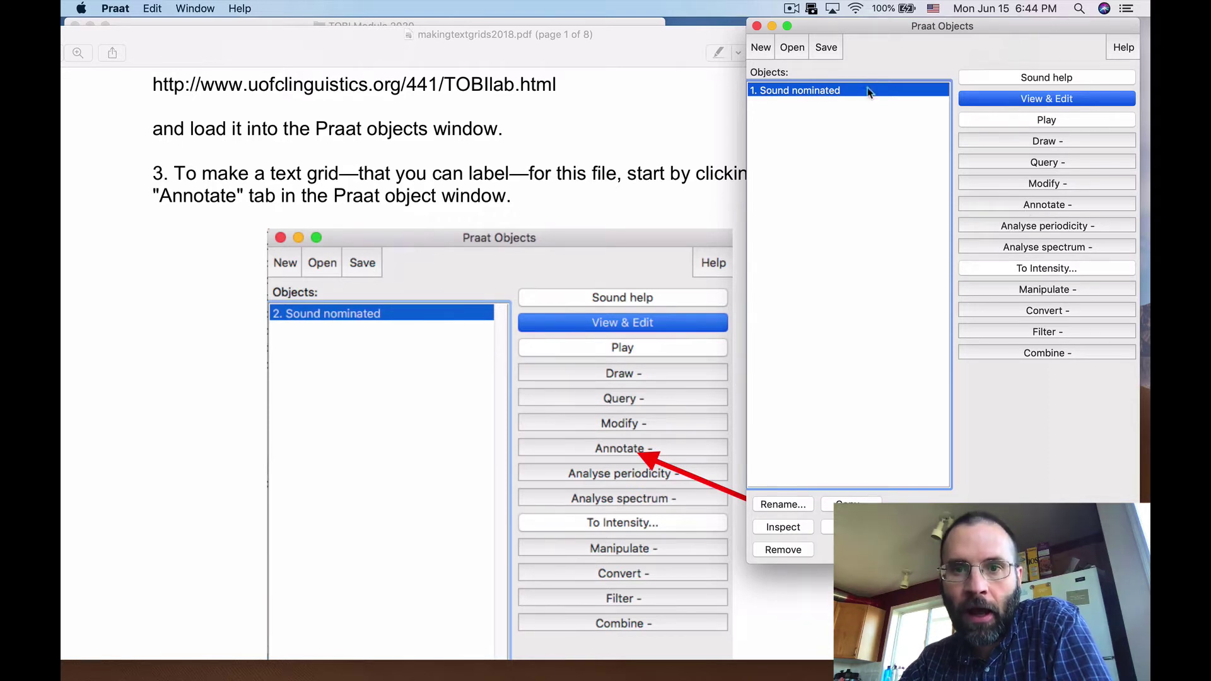
left_click(1023, 205)
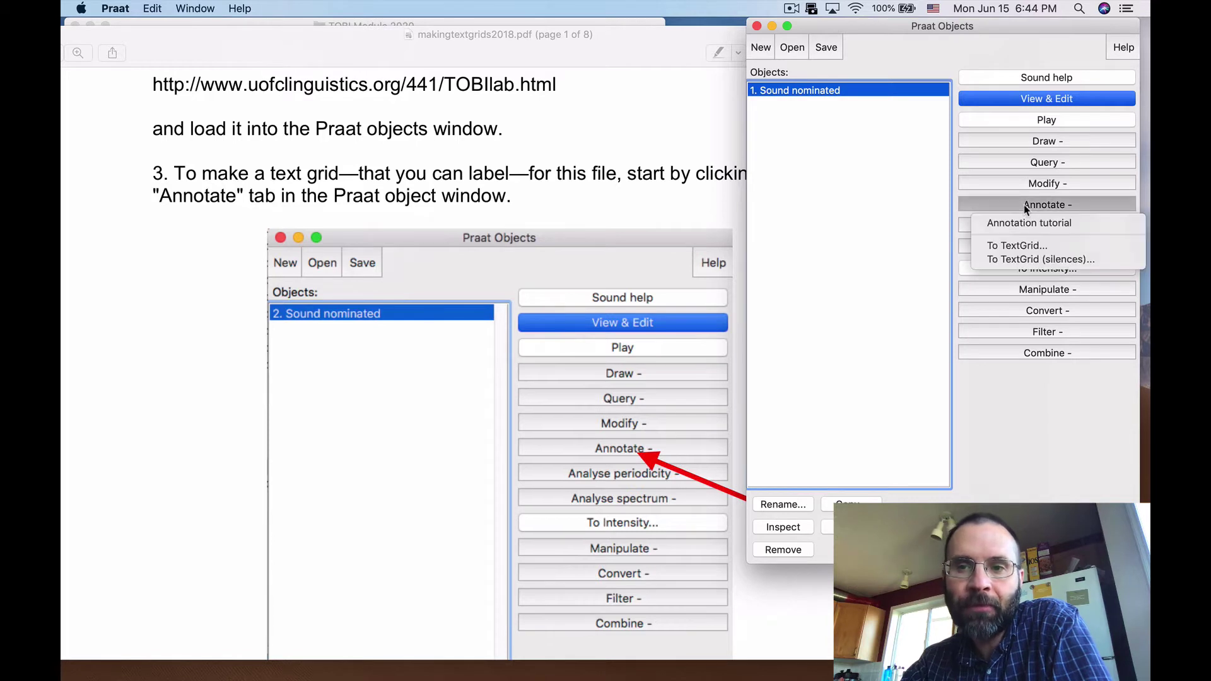
left_click(1020, 244)
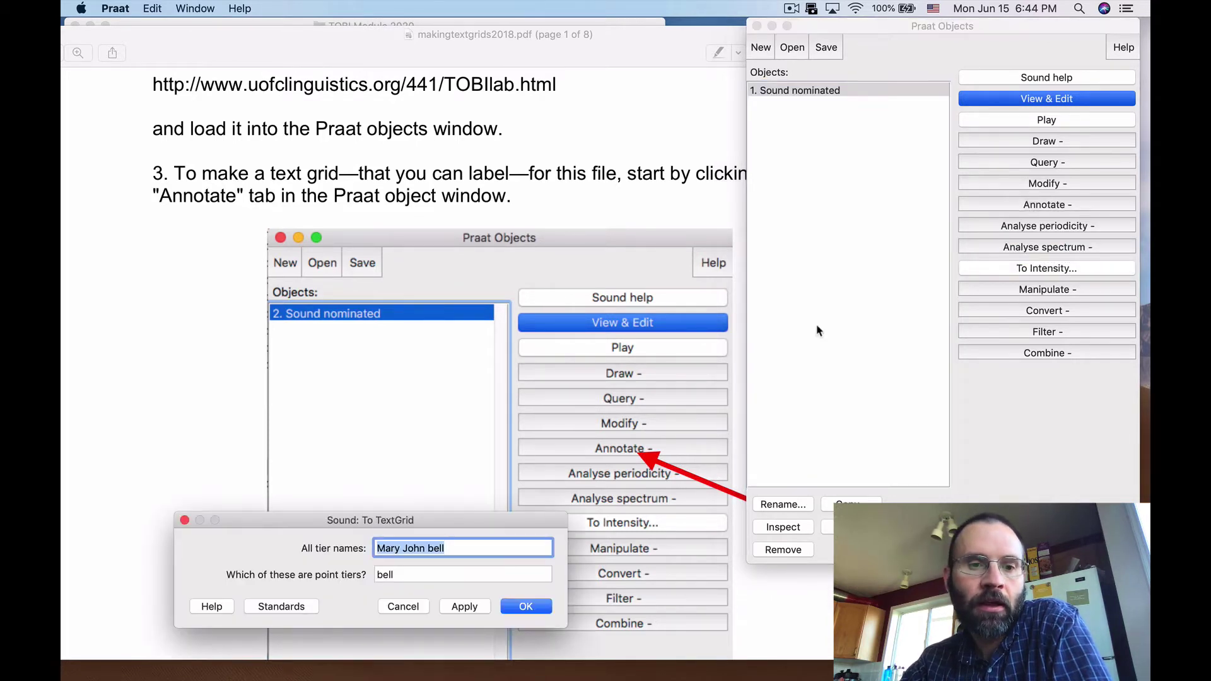
left_click_drag(466, 514, 644, 21)
Step: Consult instruction 4 of the guide in Preview for the tier settings, arranging the guide and the Sound: To TextGrid dialog for comparison
left_click(596, 212)
scroll(596, 208, "down", 15)
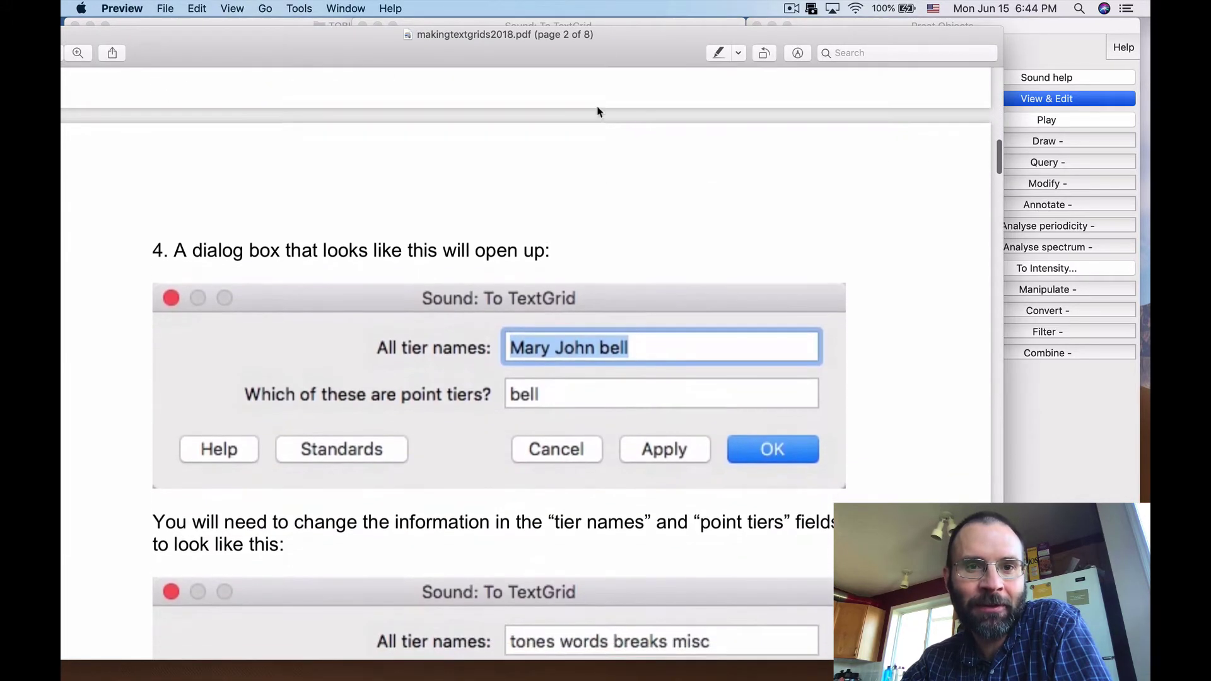
left_click_drag(606, 54, 611, 84)
left_click(606, 28)
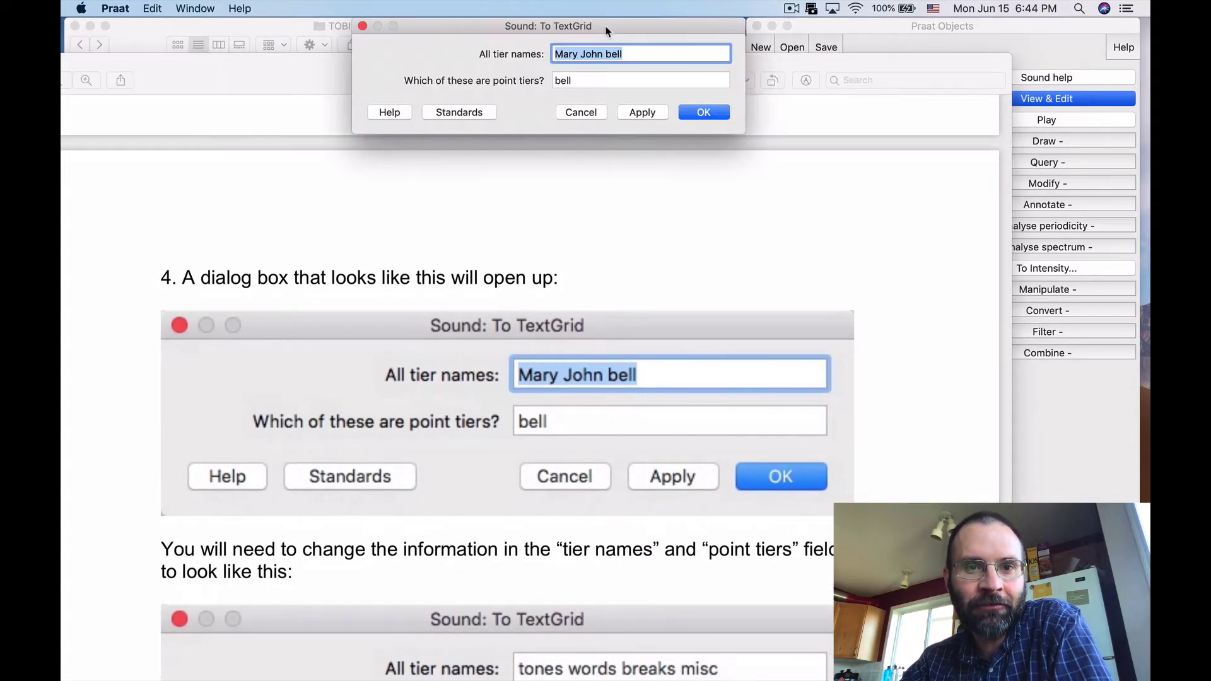
left_click_drag(606, 32, 622, 26)
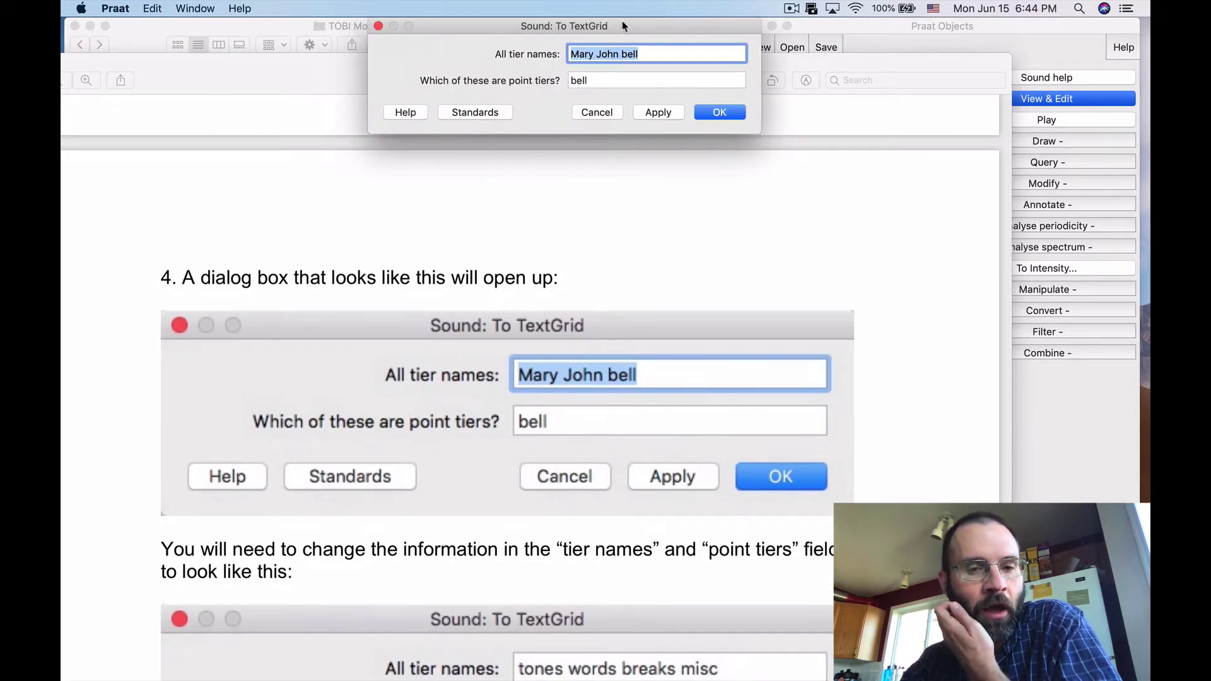
left_click(661, 225)
scroll(660, 225, "down", 5)
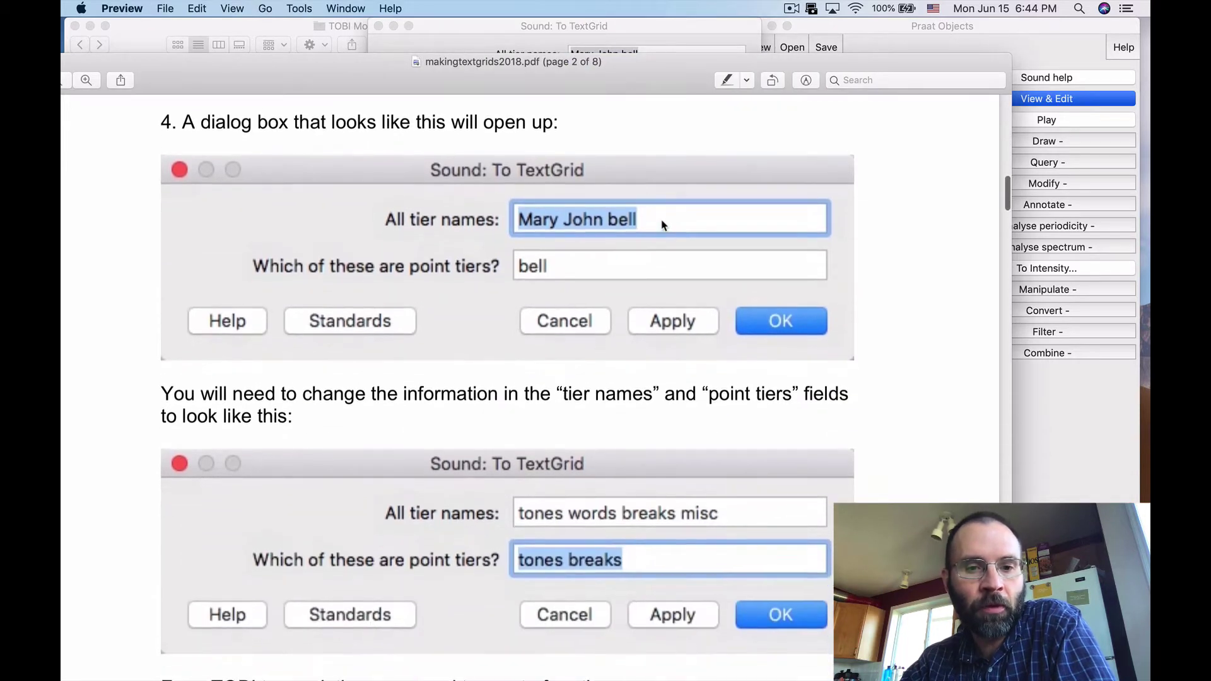
Step: Set the tier names to "tones words breaks misc" and the point tiers to "tones breaks" in Praat's Sound: To TextGrid dialog
left_click(633, 30)
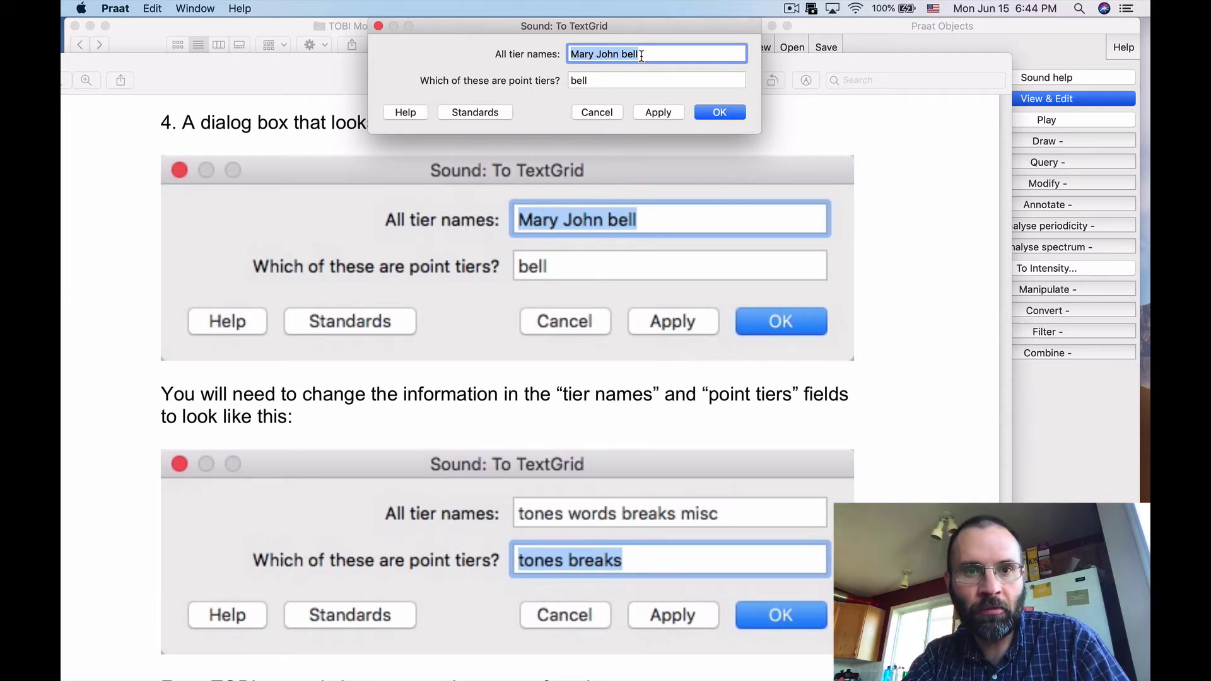
type("tones")
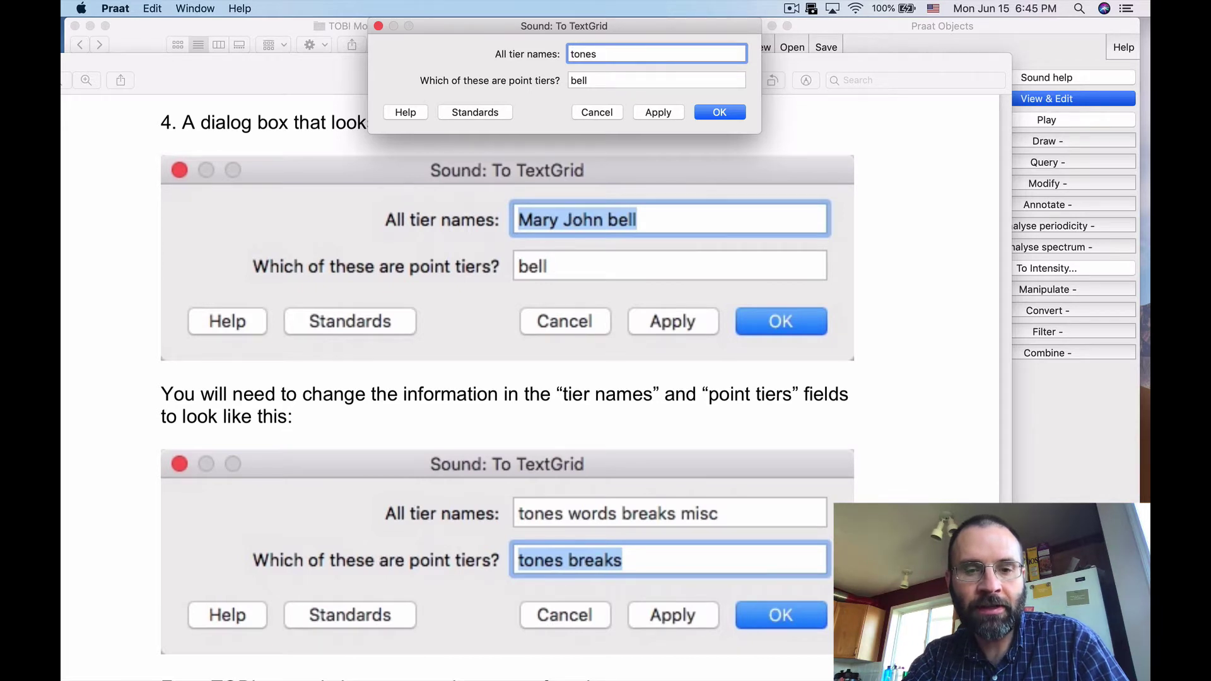
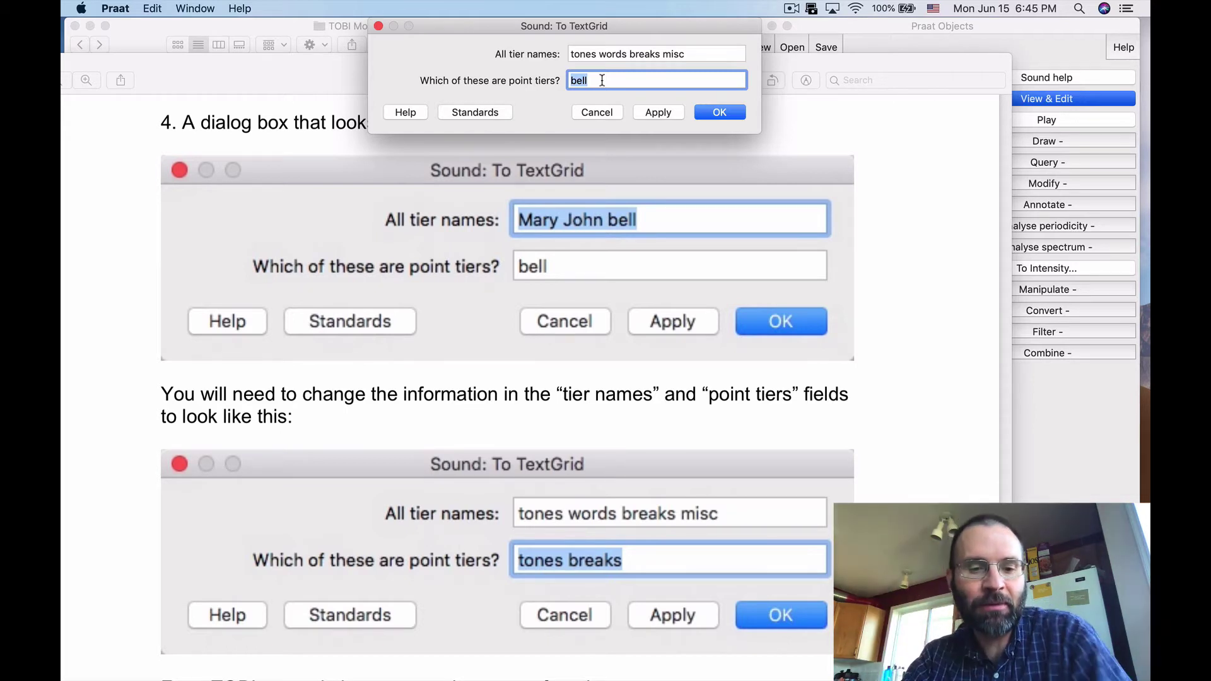
type("tones breaks")
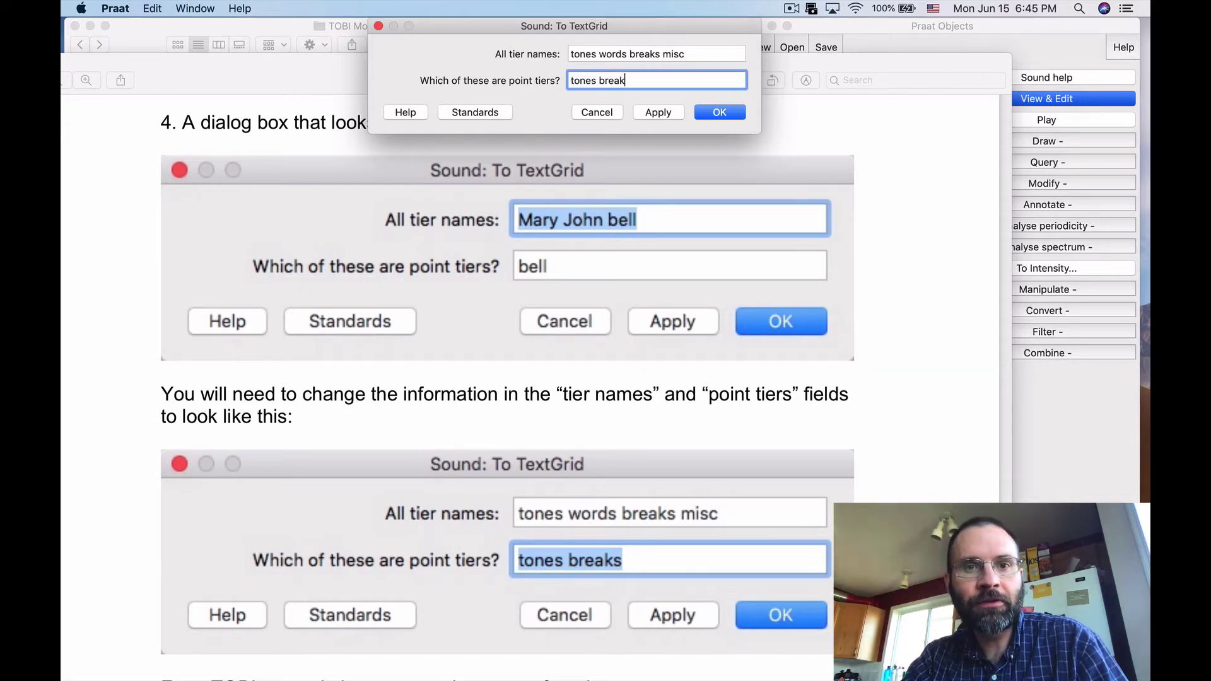
double_click(595, 80)
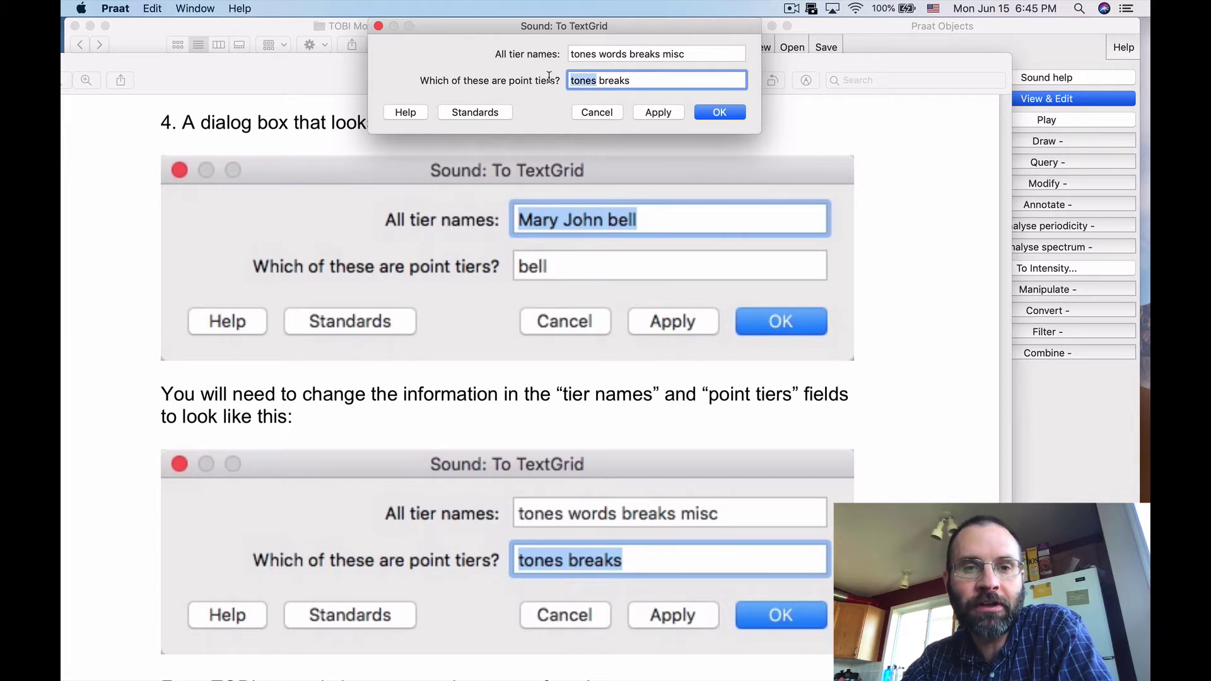
left_click(604, 80)
double_click(601, 81)
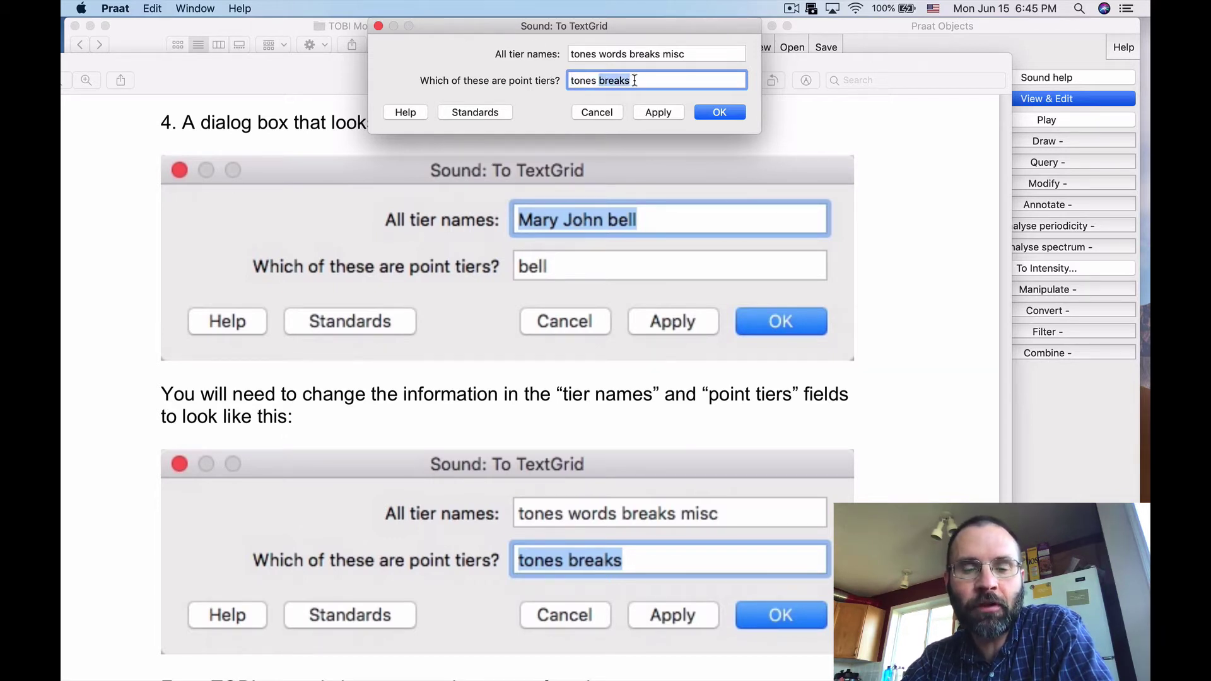
left_click(637, 80)
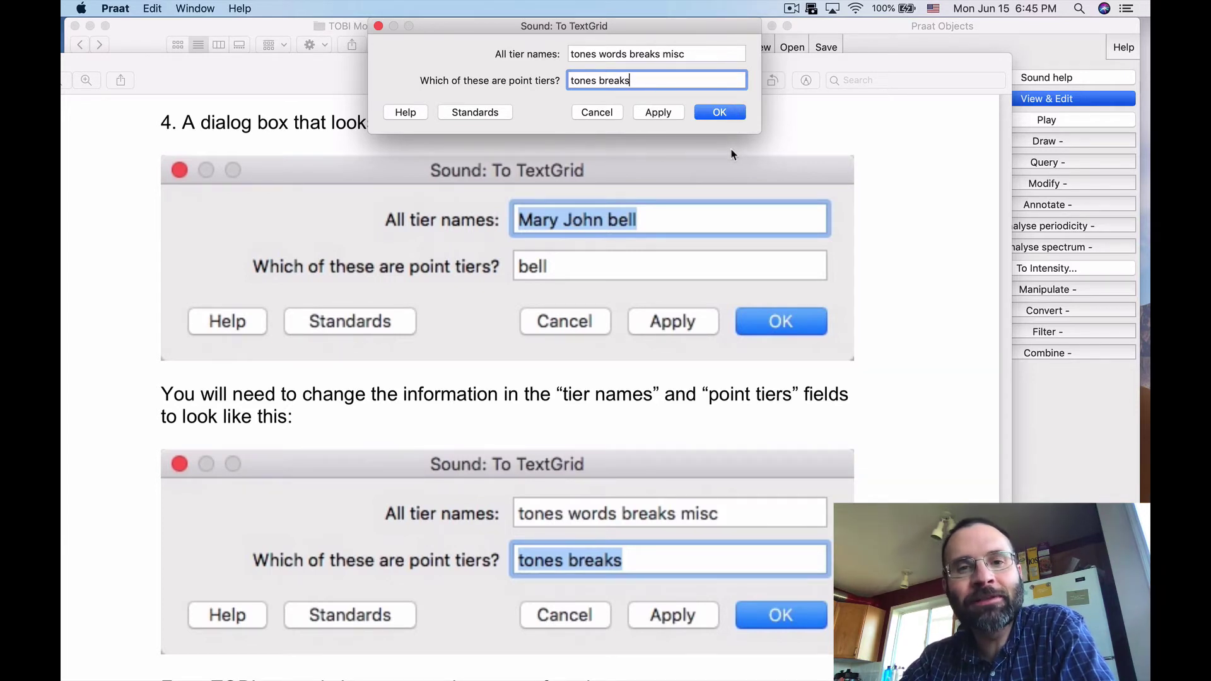
Step: Check the spelling of "tones" and "breaks" across both tier fields and create the TextGrid
double_click(595, 55)
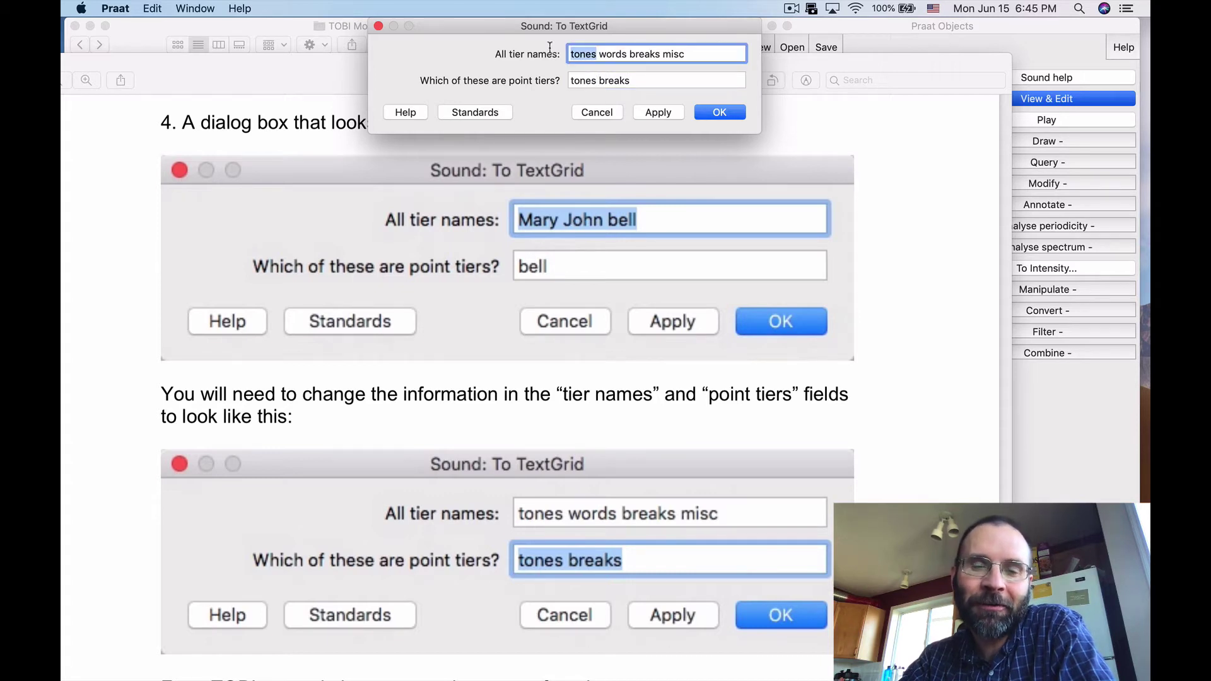
left_click(581, 81)
left_click_drag(595, 81, 529, 76)
left_click(597, 55)
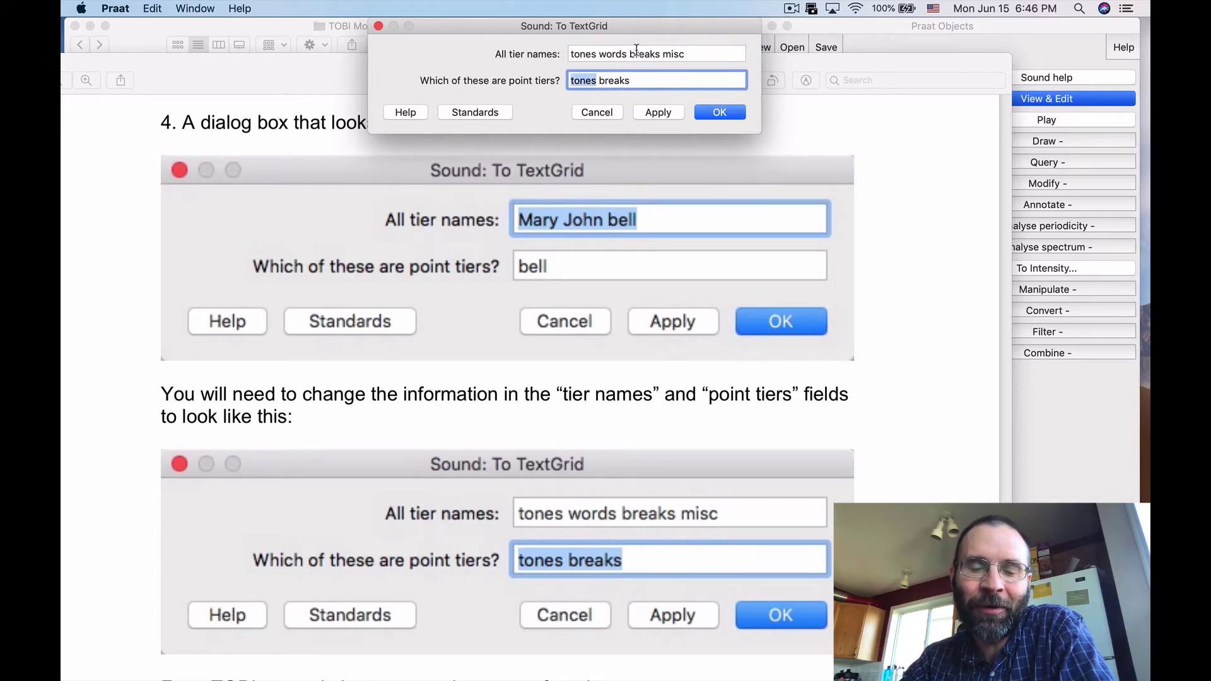
left_click_drag(629, 54, 662, 55)
left_click(588, 82)
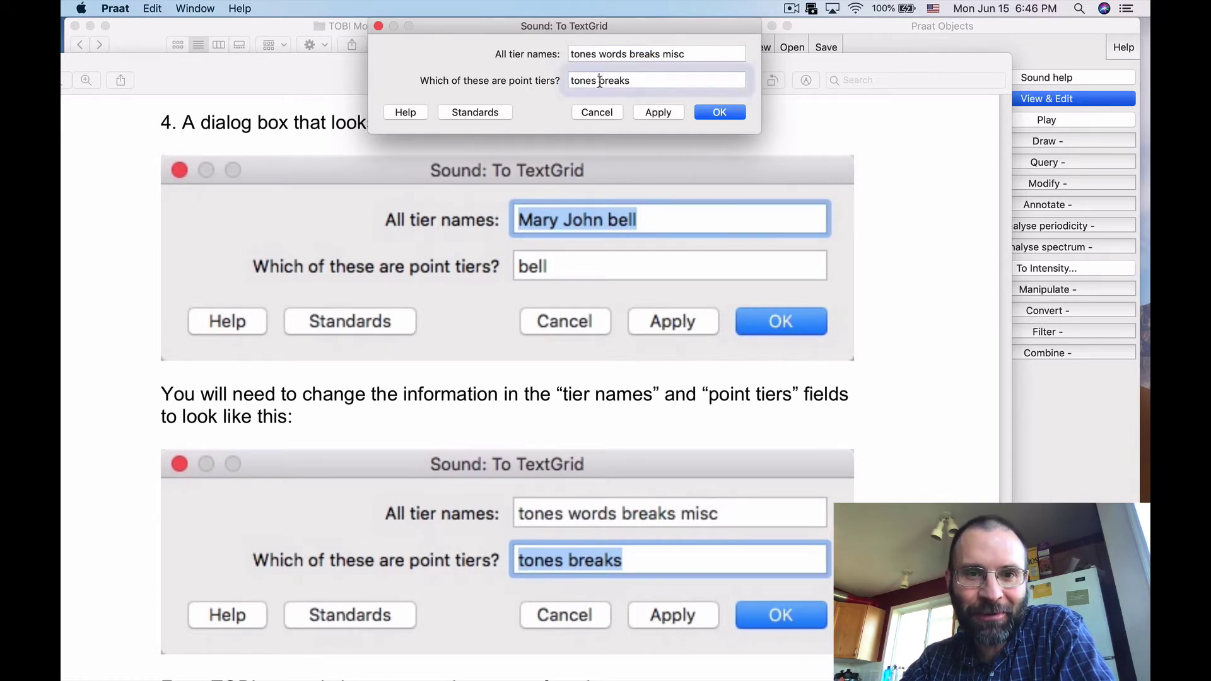
left_click_drag(598, 81, 629, 81)
left_click(627, 55)
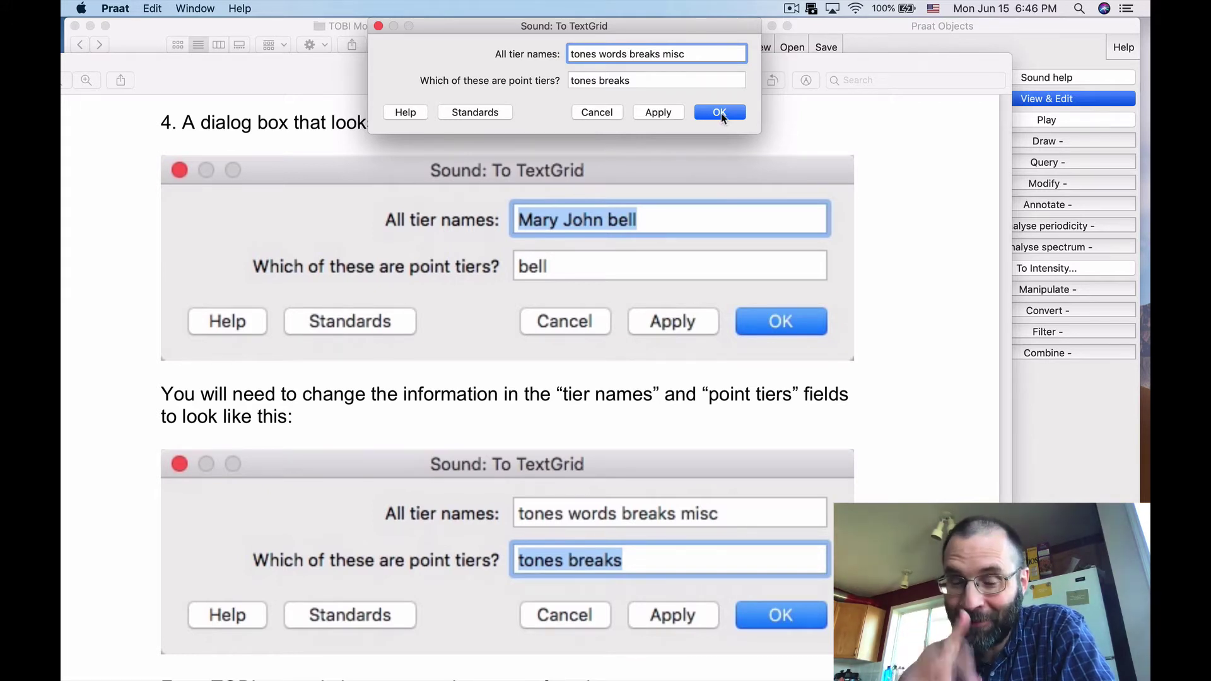
triple_click(686, 52)
left_click(615, 80)
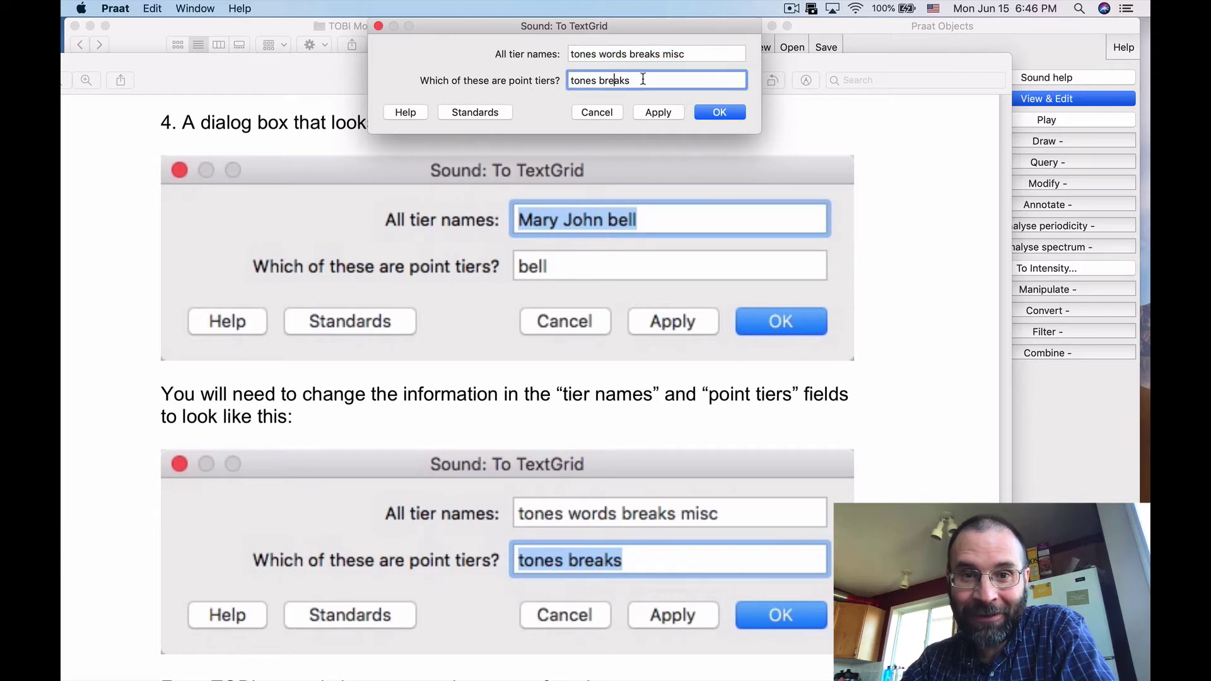
triple_click(642, 79)
left_click(733, 112)
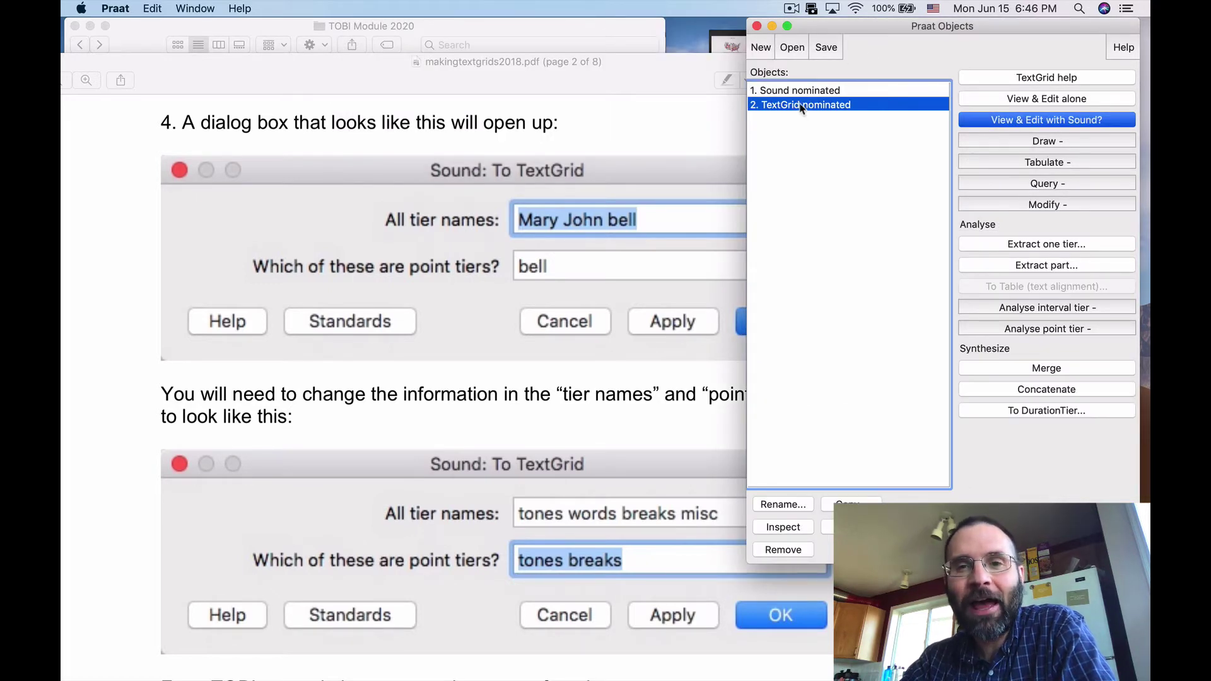
Step: Review the tier explanations and instruction 5 of makingtextgrids2018.pdf in Preview
left_click(673, 178)
scroll(673, 178, "down", 5)
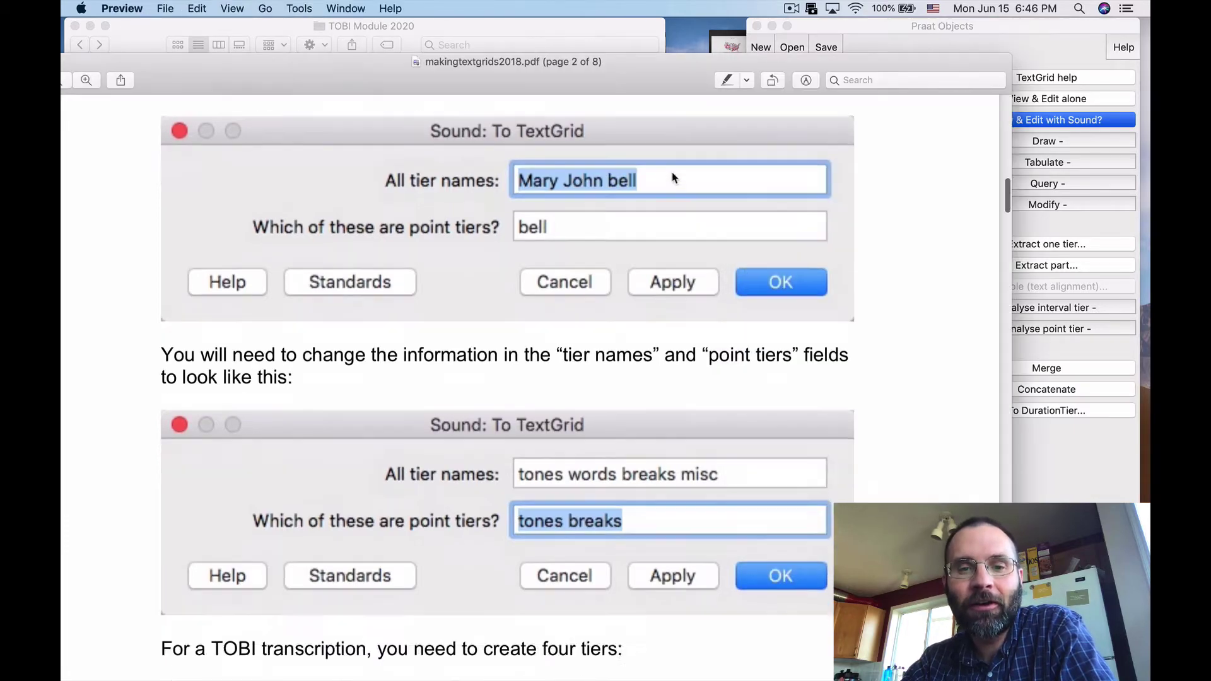
scroll(673, 178, "down", 8)
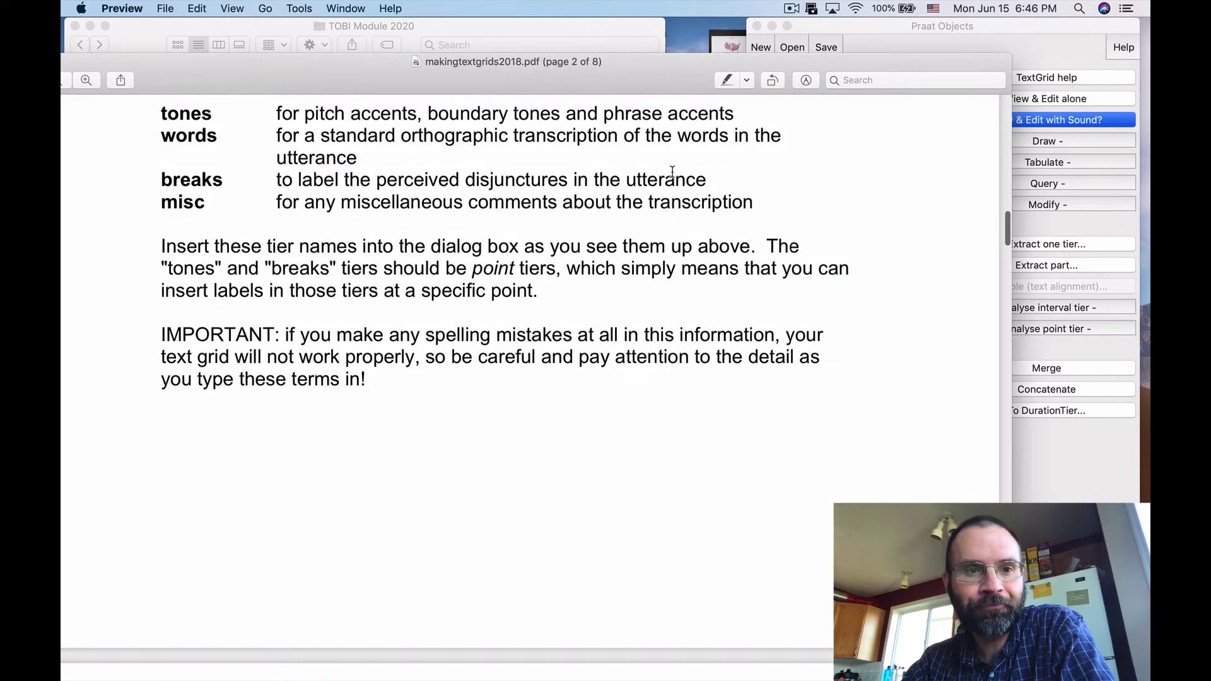
scroll(673, 165, "down", 7)
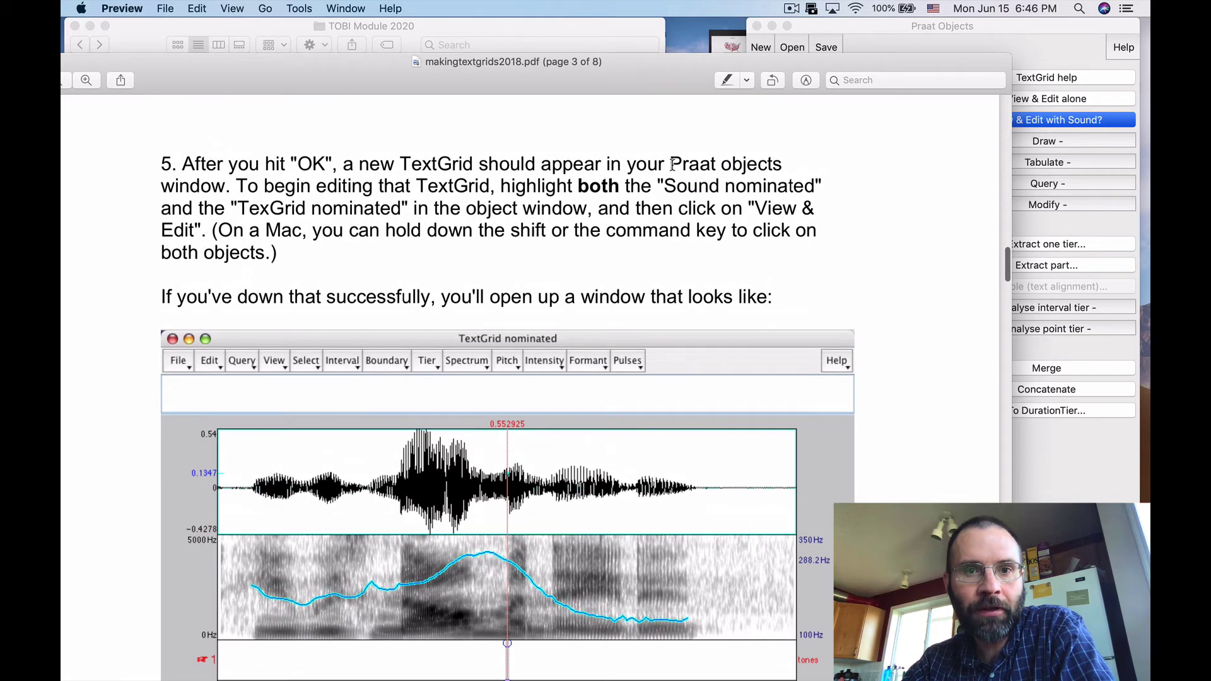
left_click(912, 45)
left_click(825, 91)
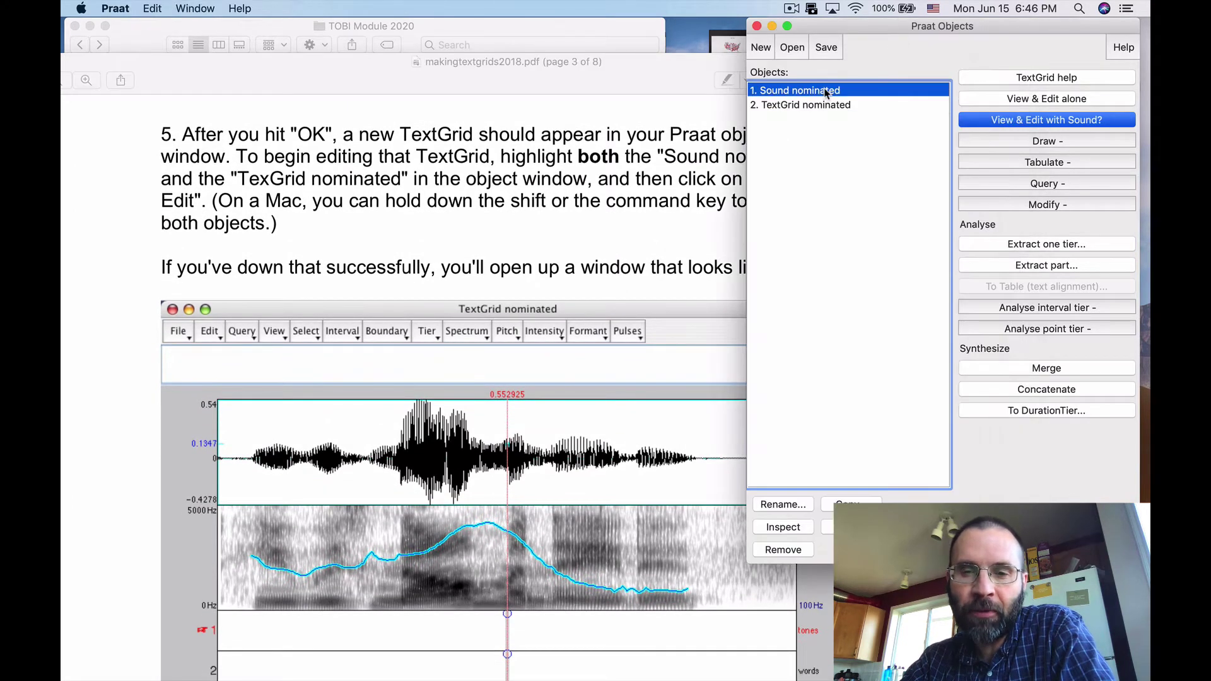
left_click(825, 107)
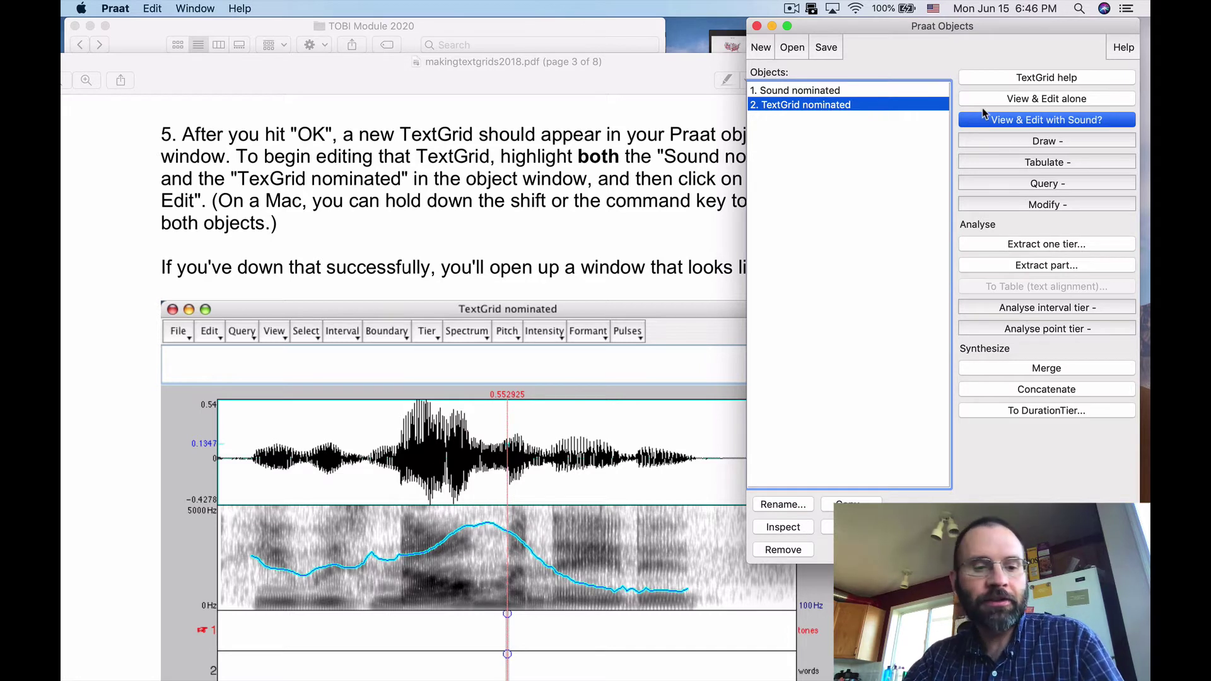
left_click(837, 92, "shift")
left_click(833, 129)
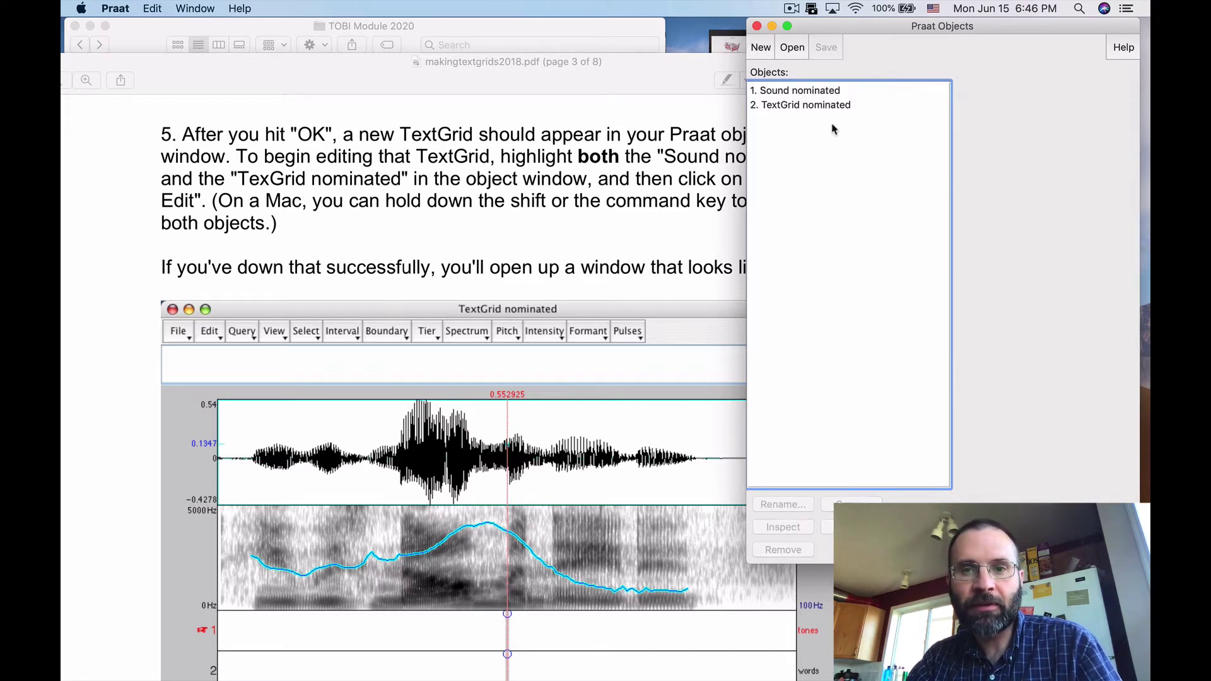
left_click(830, 106)
left_click(823, 92)
left_click(822, 105)
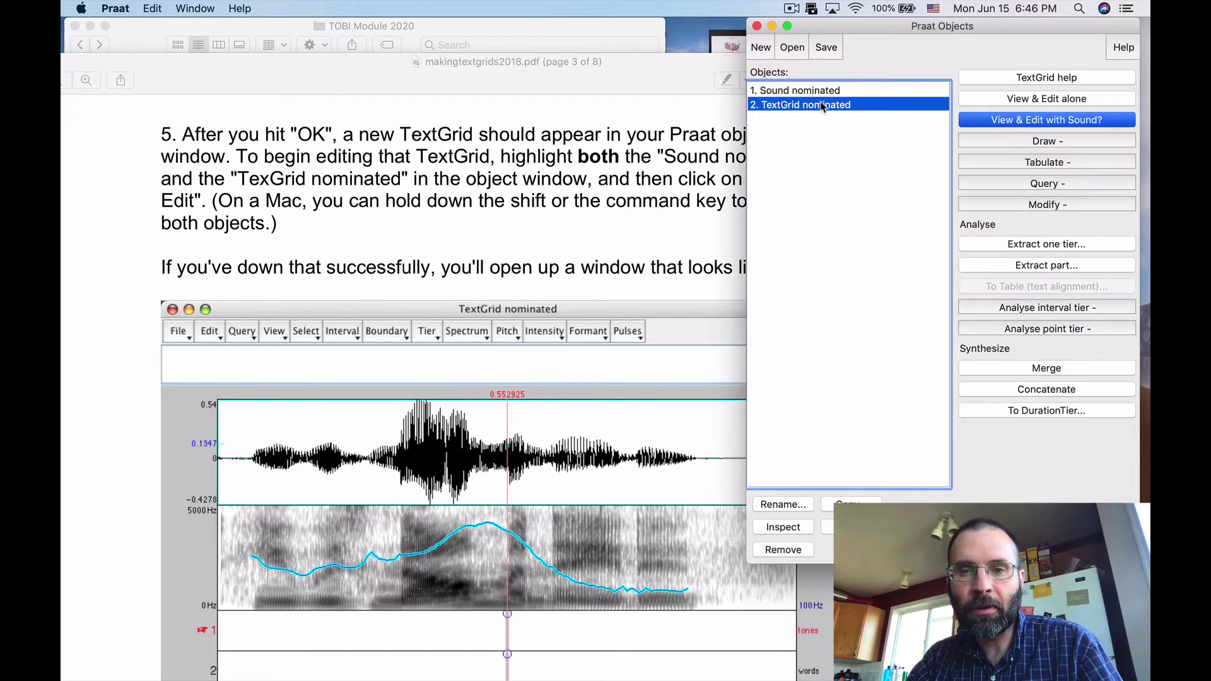
left_click(822, 92)
left_click(822, 106)
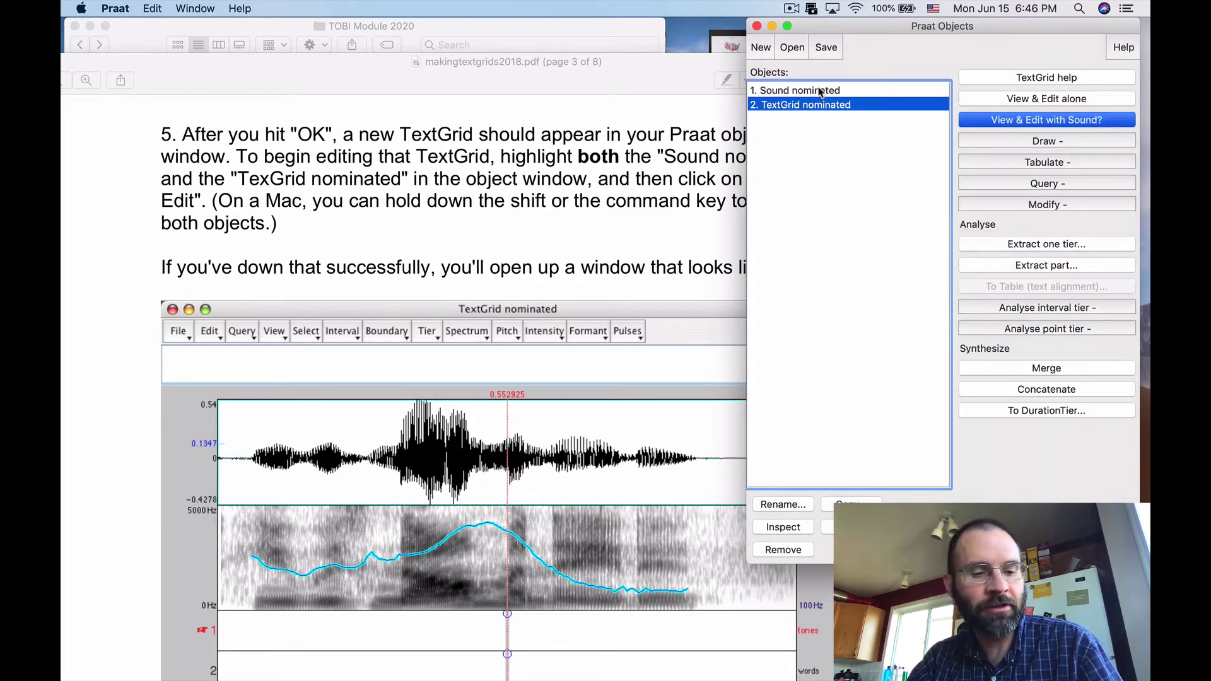
left_click(820, 91)
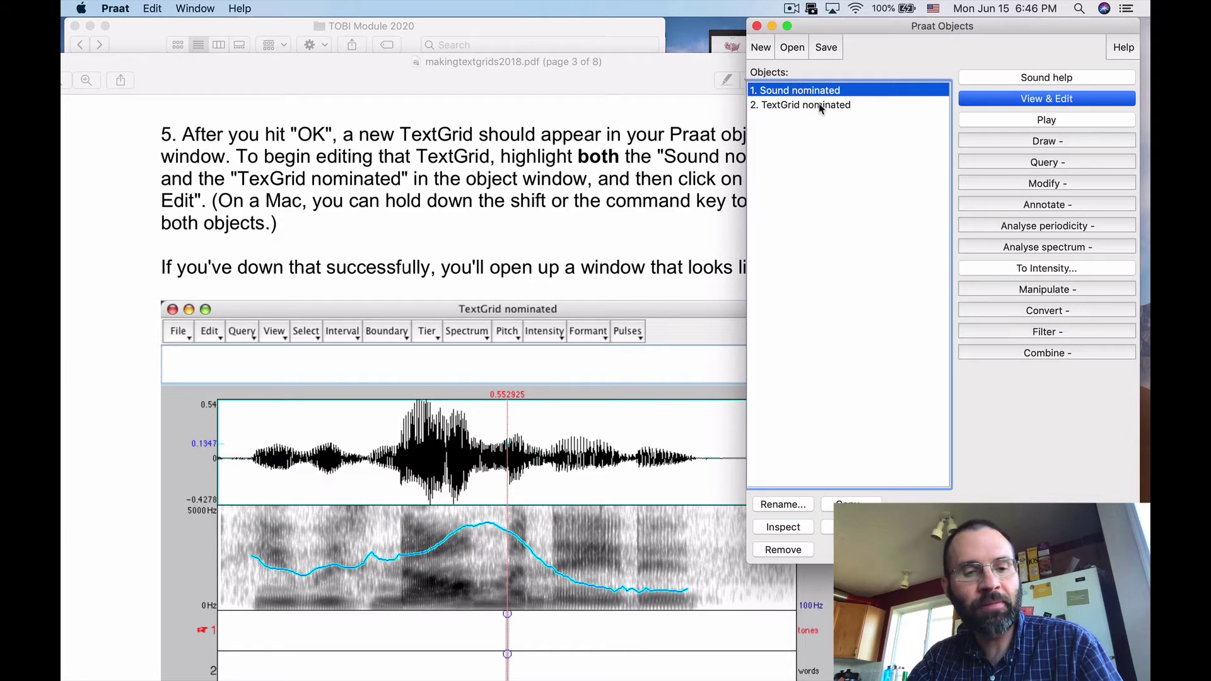
left_click(820, 106, "shift")
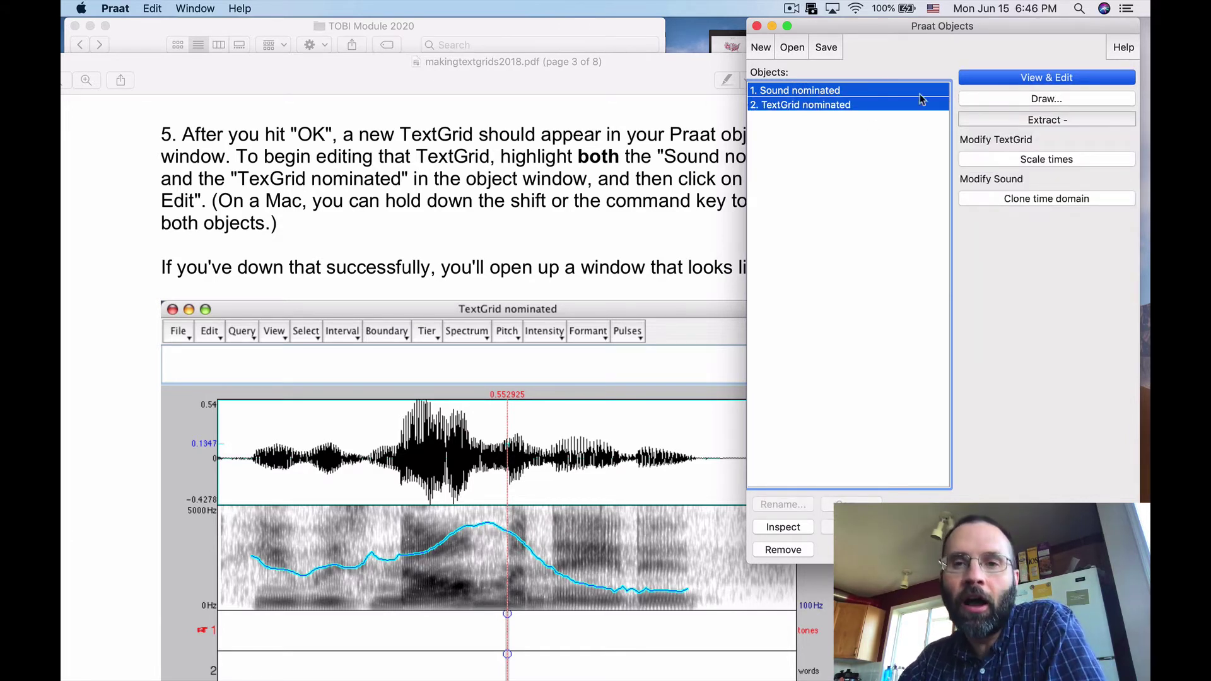
left_click(899, 115)
Step: Open Sound nominated and TextGrid nominated together for viewing and editing in Praat, and reposition the editor window to expose the guide
left_click(861, 96)
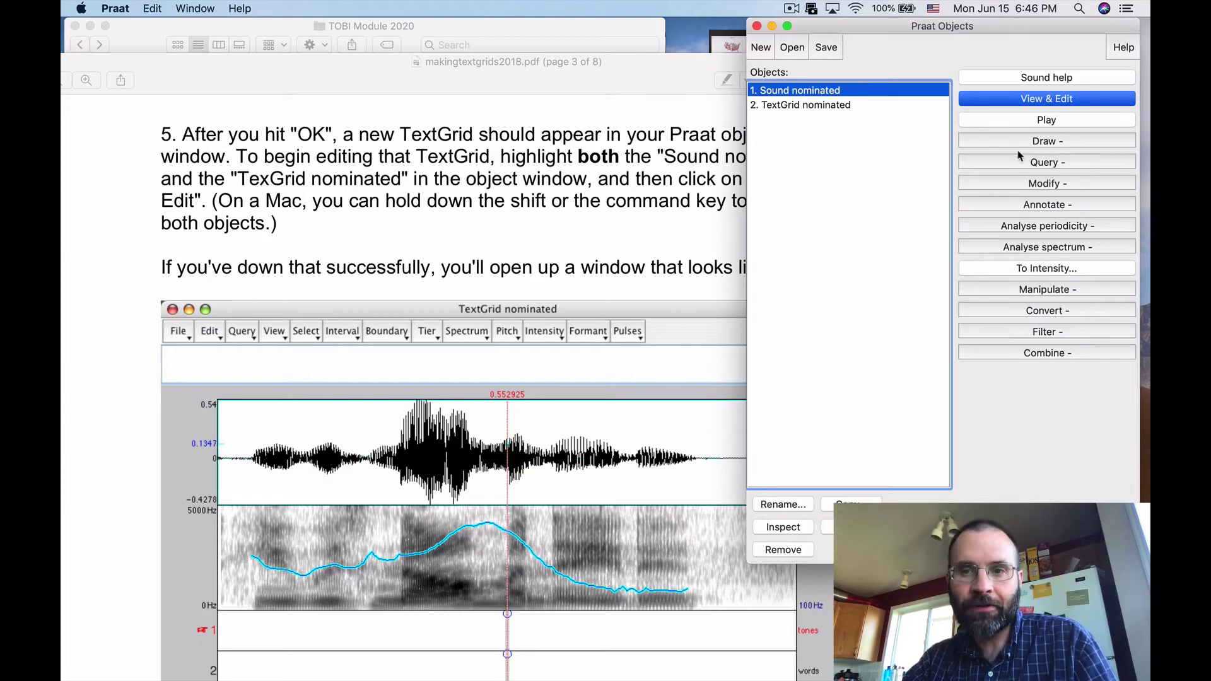
left_click(866, 106, "shift")
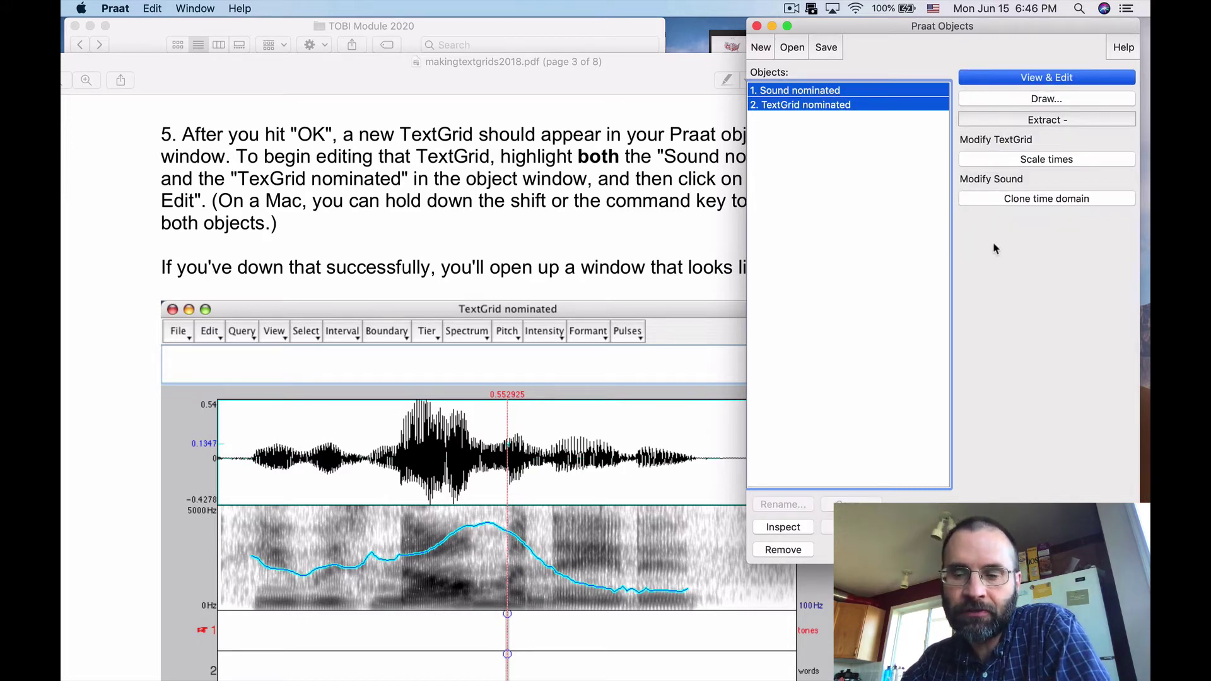
left_click(995, 79)
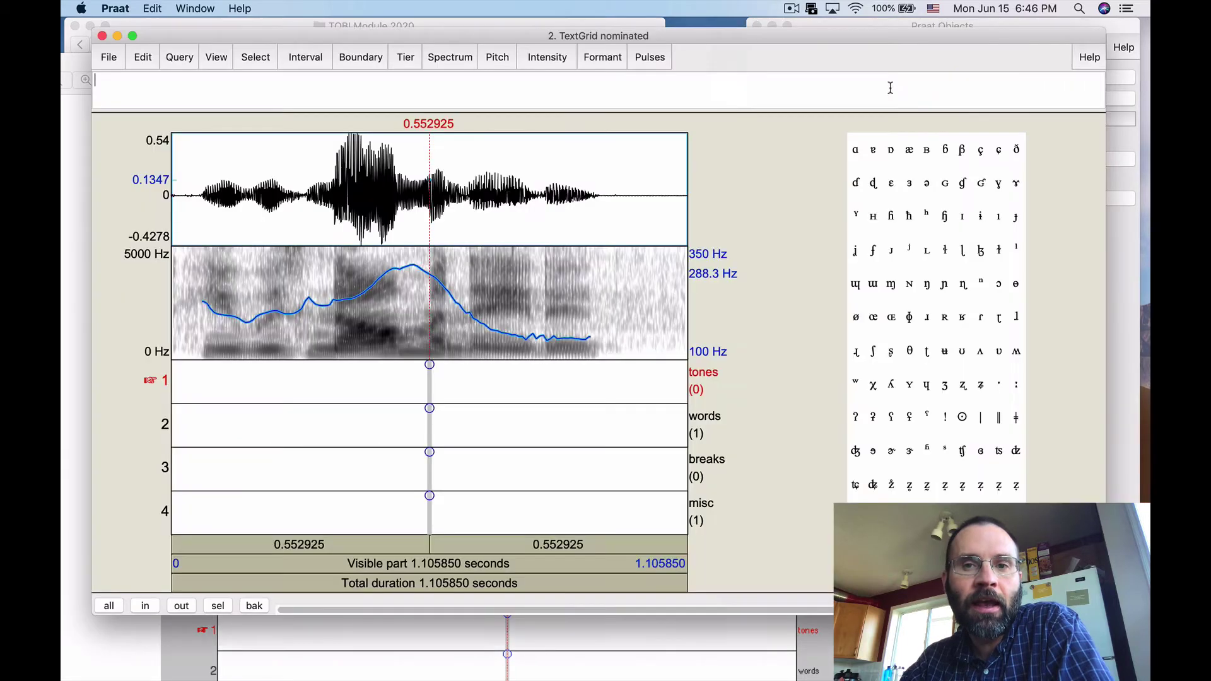
left_click_drag(809, 31, 837, 39)
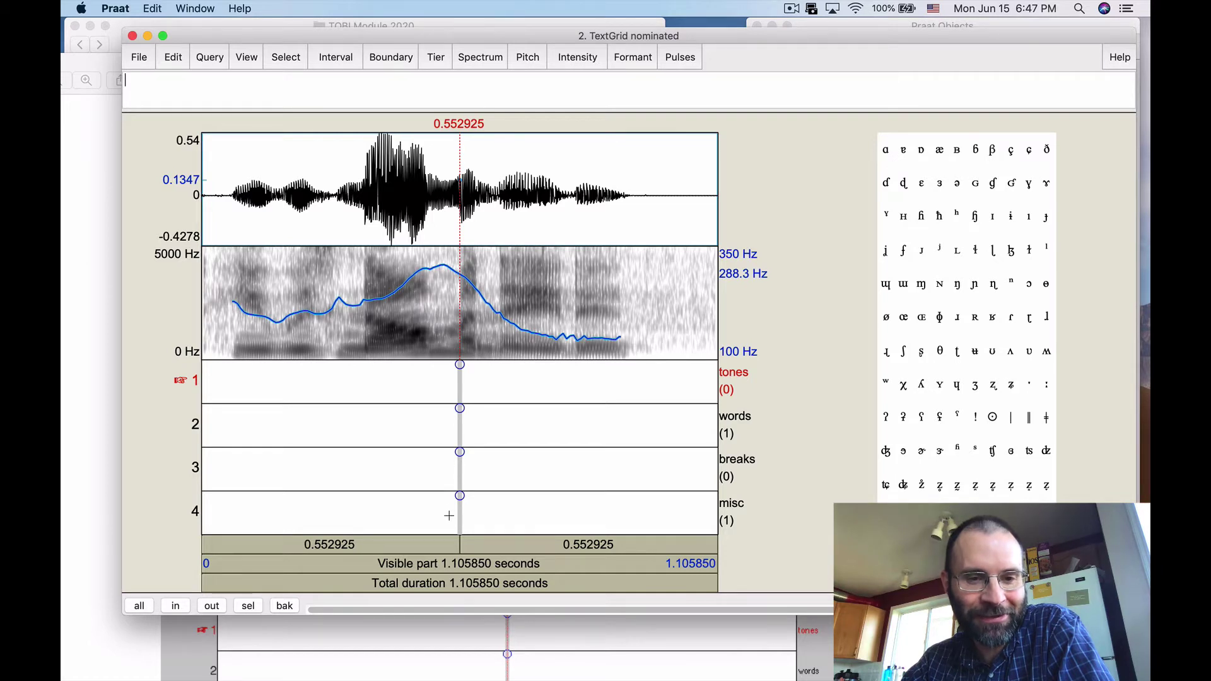
left_click(753, 309)
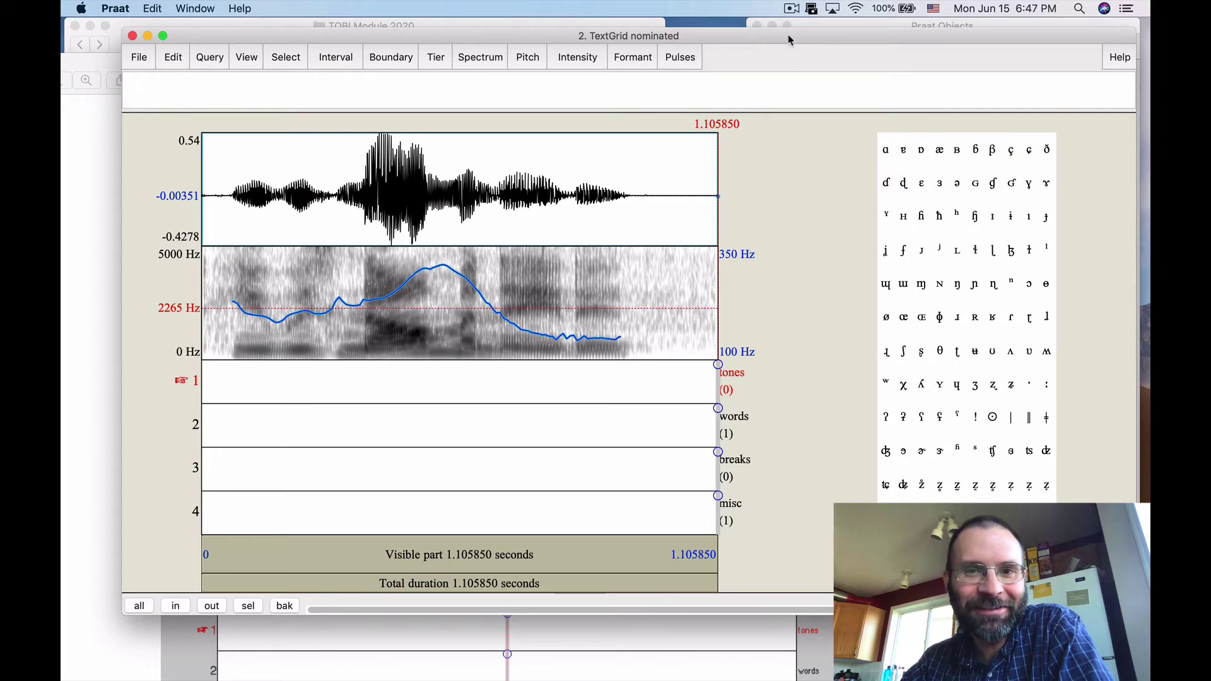
left_click_drag(790, 34, 804, 52)
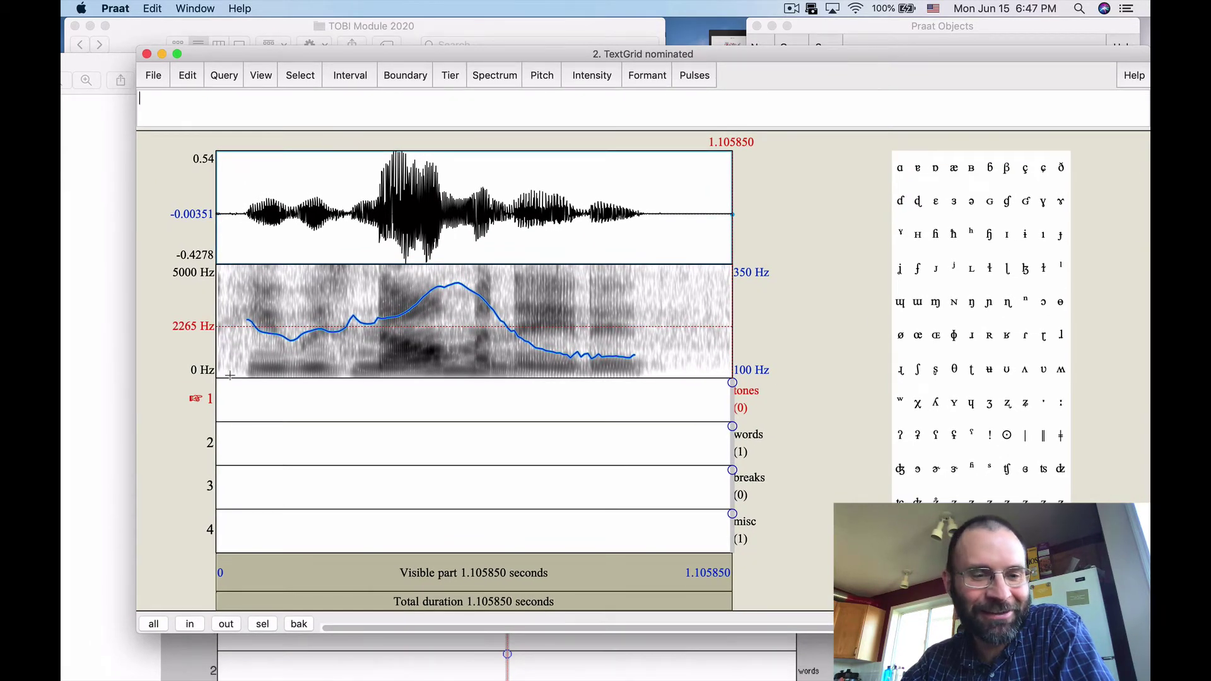
Step: Consult the guide's description of the editor and pitch settings in Preview, and check the pitch range in Praat's TextGrid editor
left_click(122, 402)
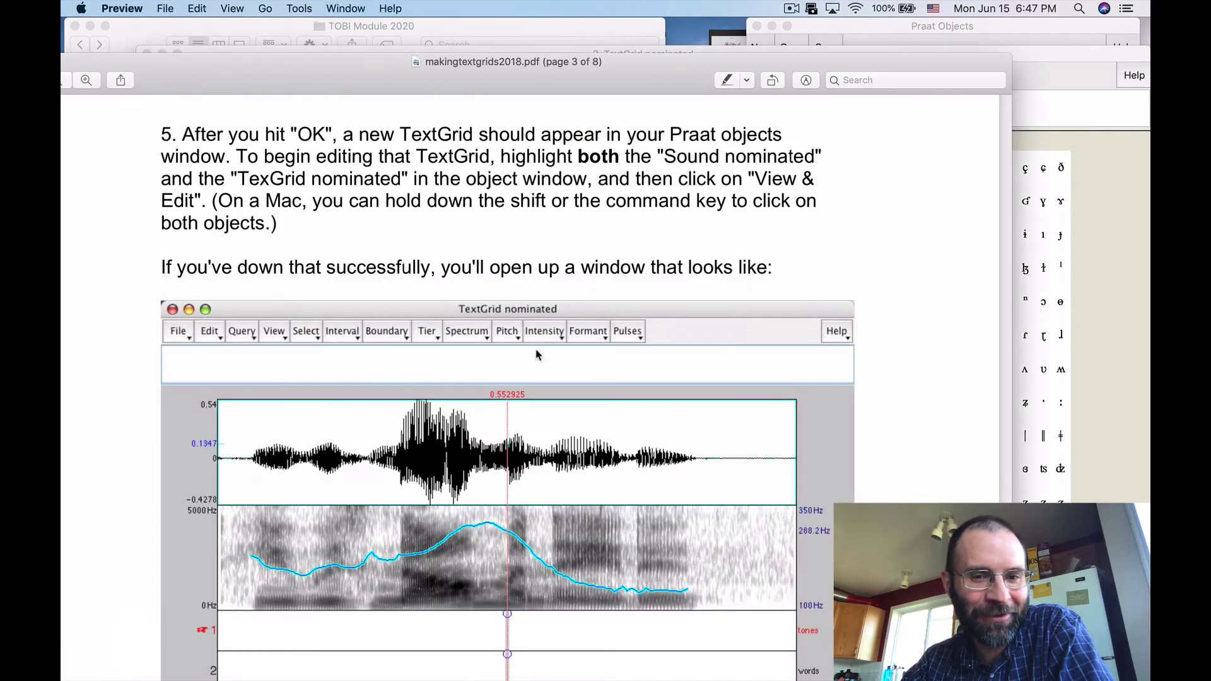
scroll(535, 352, "down", 5)
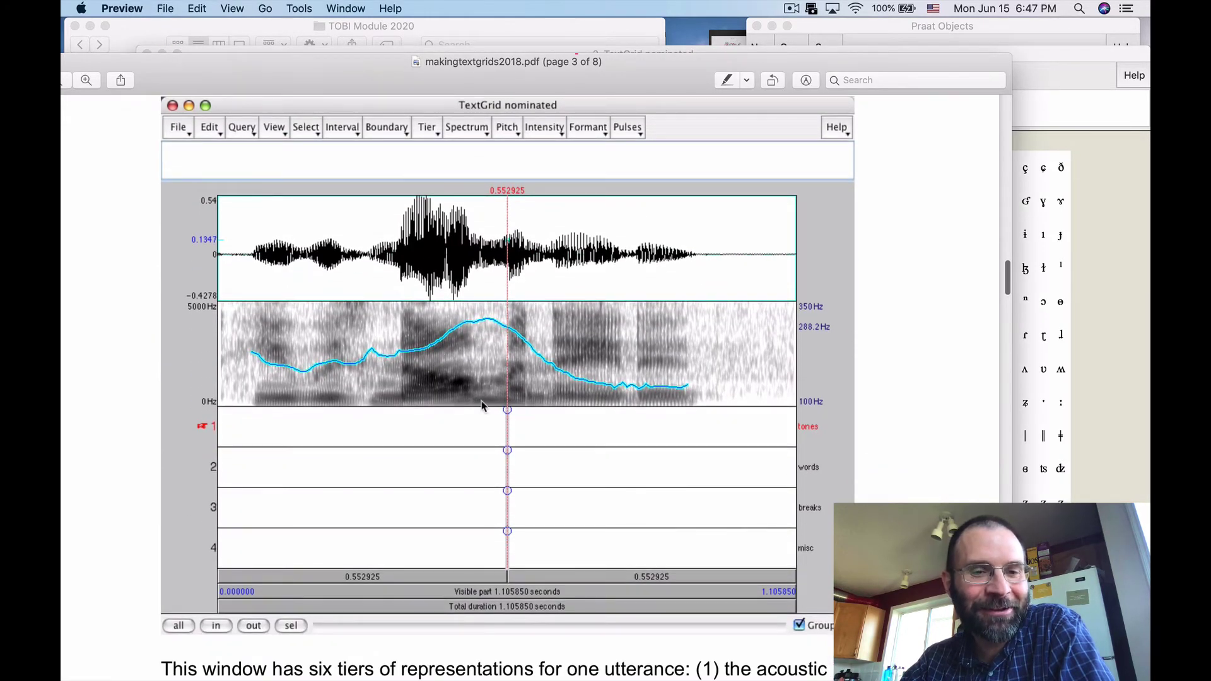
scroll(482, 401, "down", 6)
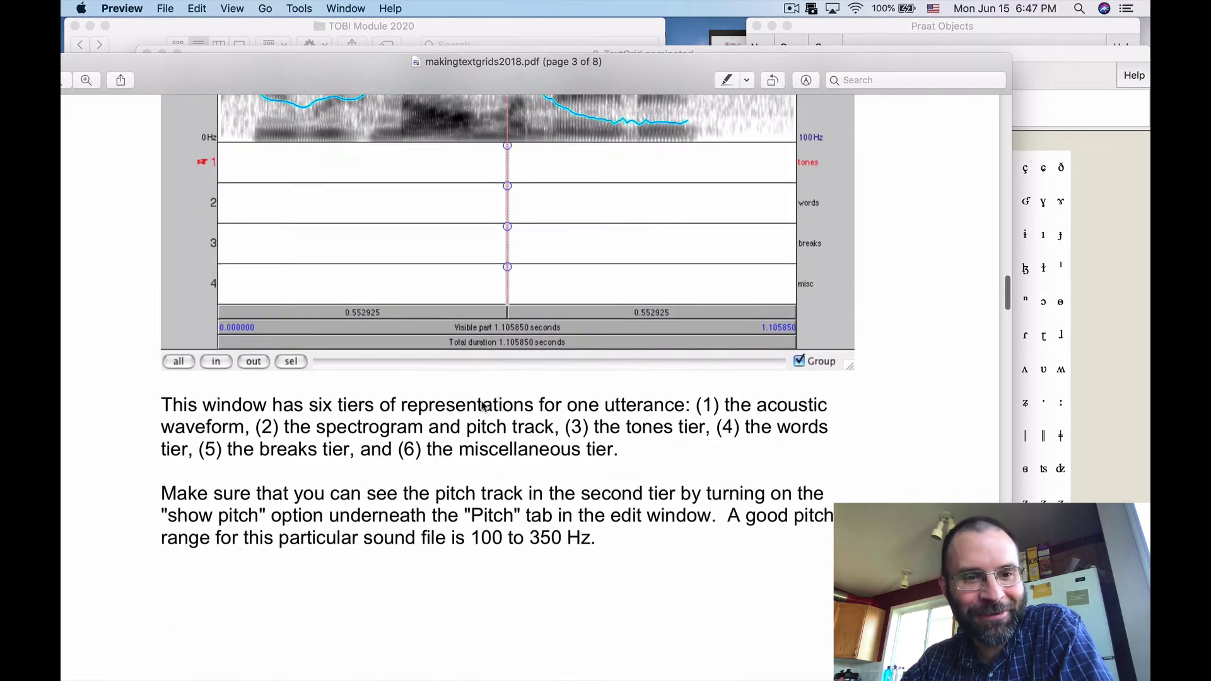
scroll(481, 405, "down", 1)
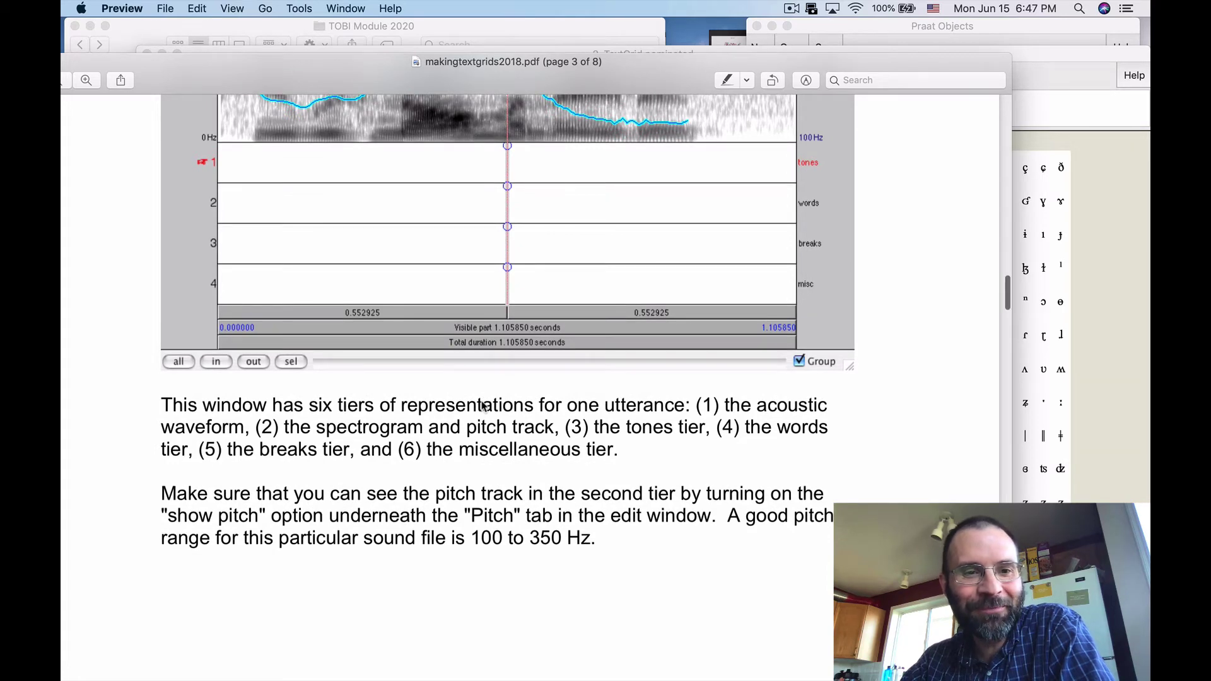
left_click(1026, 74)
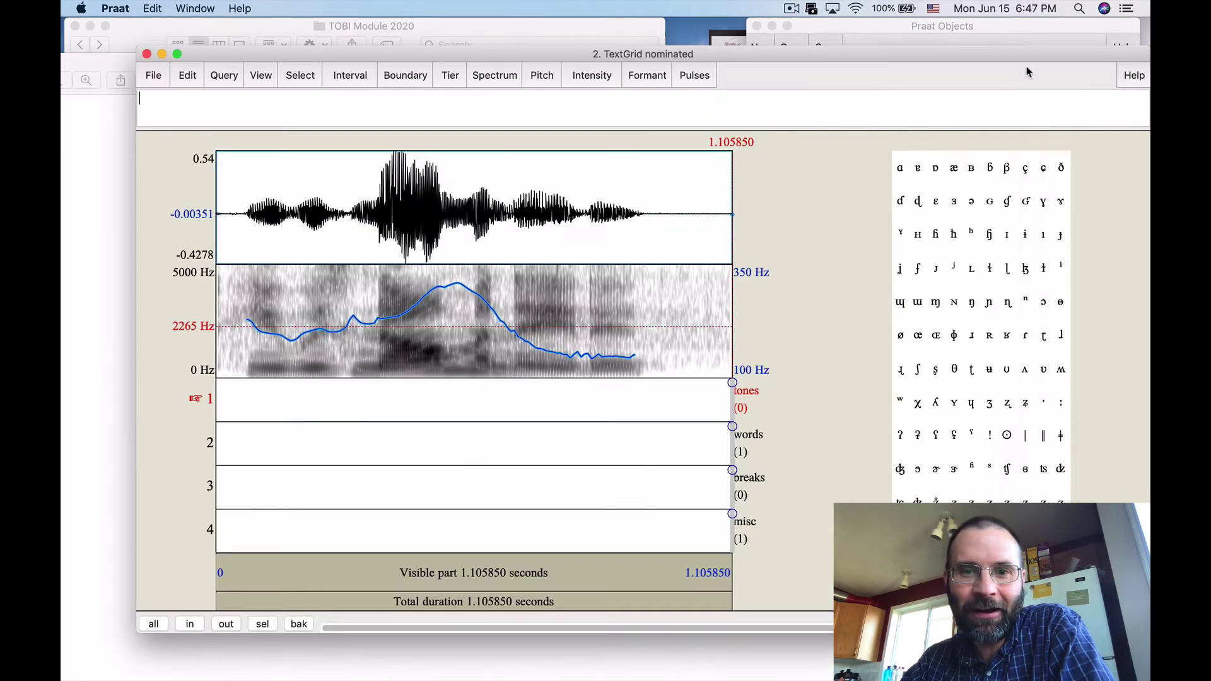
left_click(730, 265)
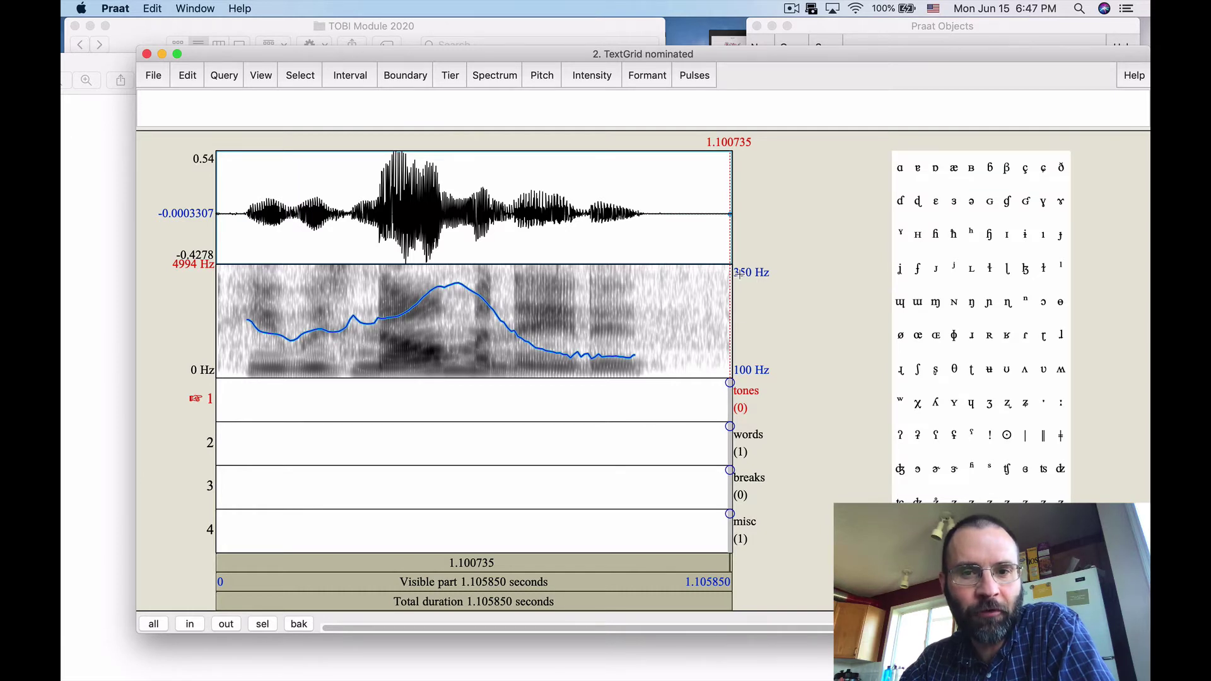
Step: Play the visible part of the sound and set the pitch range to 75–600 Hz
left_click(565, 582)
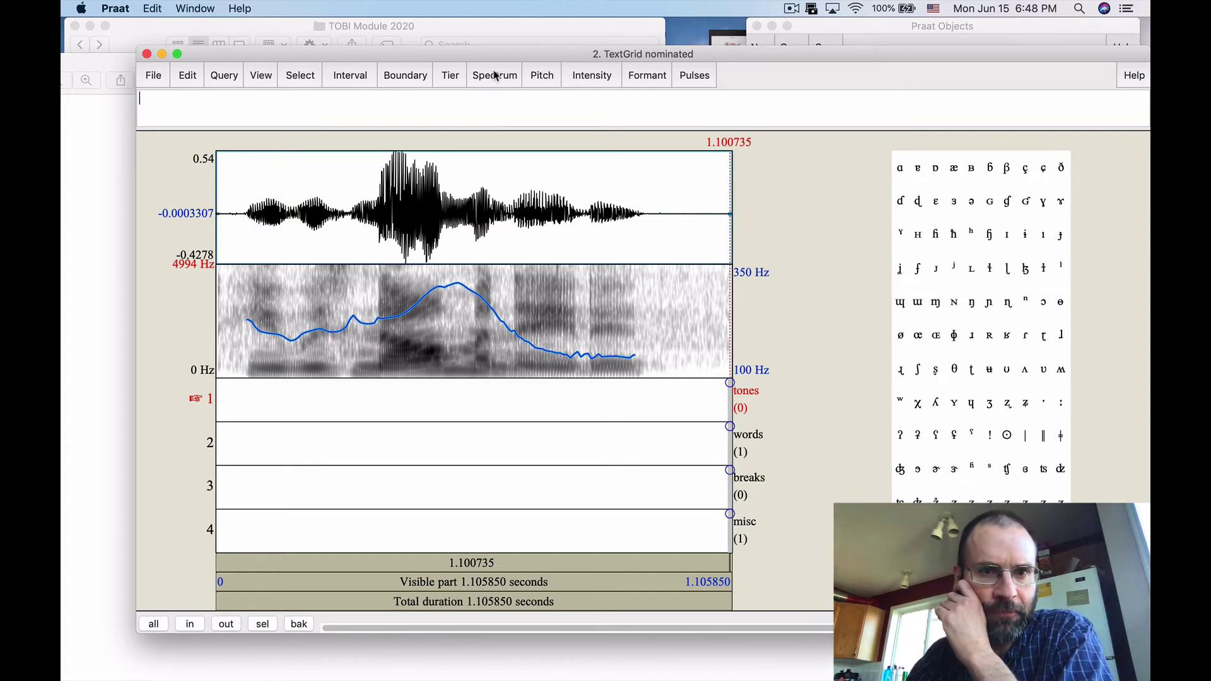
left_click(541, 75)
left_click(567, 108)
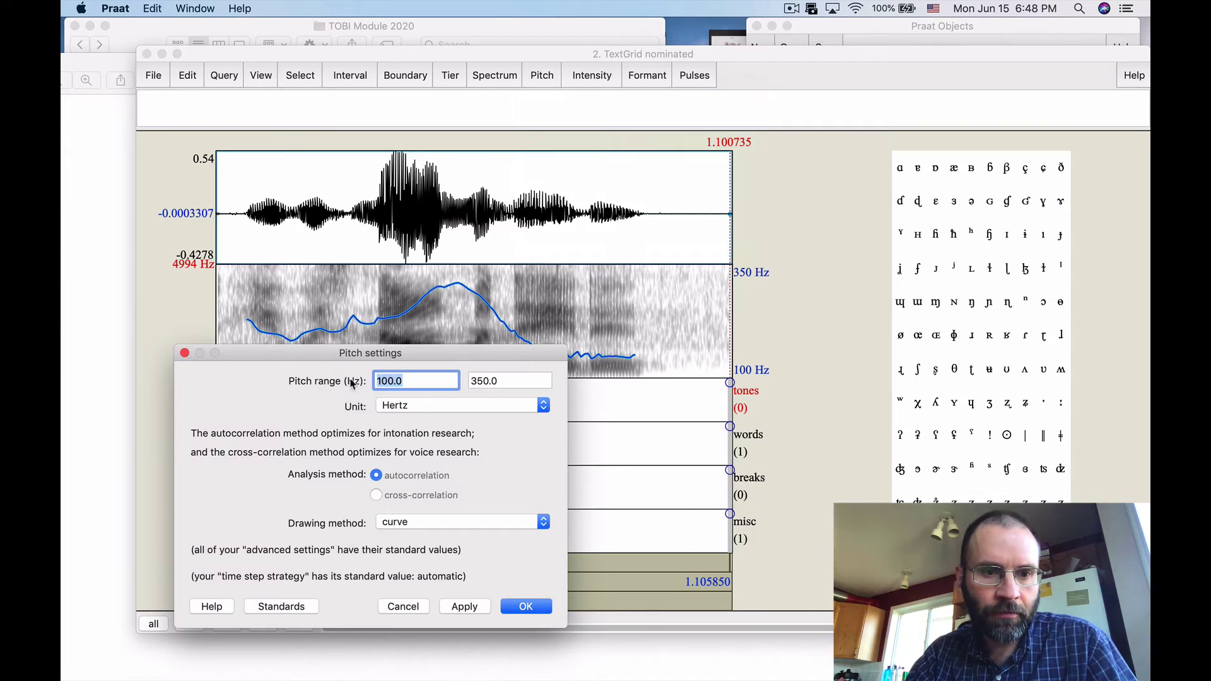
key("Left")
key("Delete")
key("Delete")
key("Delete")
key("Delete")
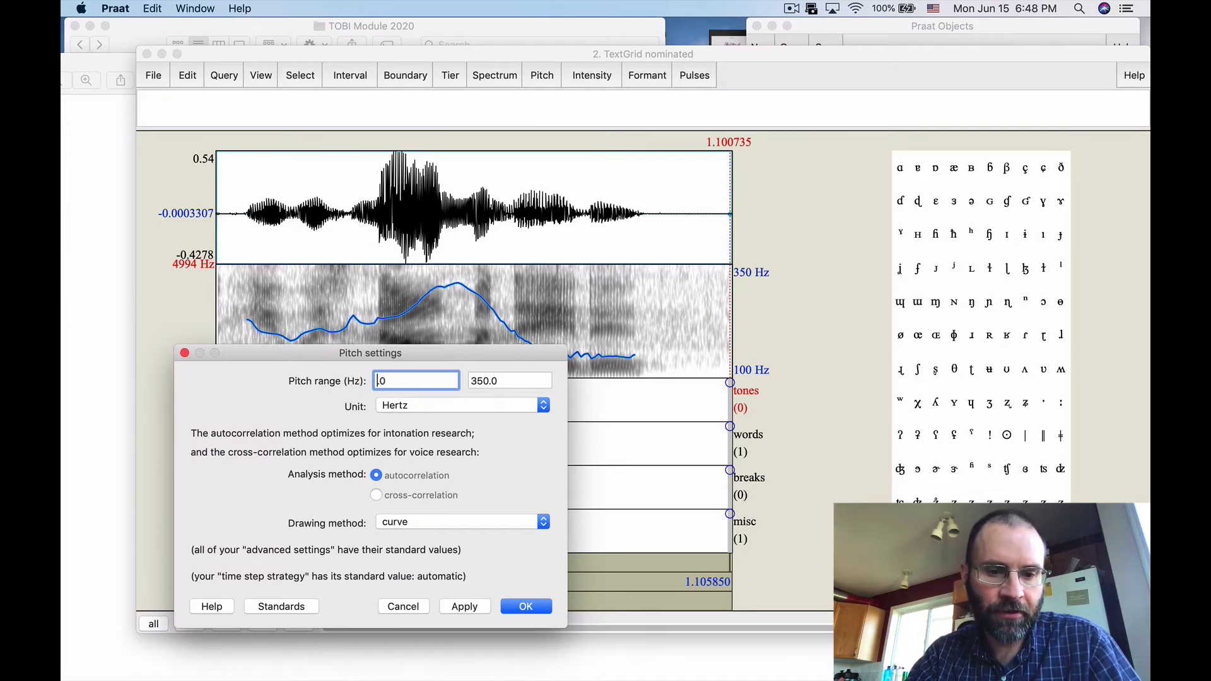
type("75.")
left_click(484, 381)
key("BackSpace")
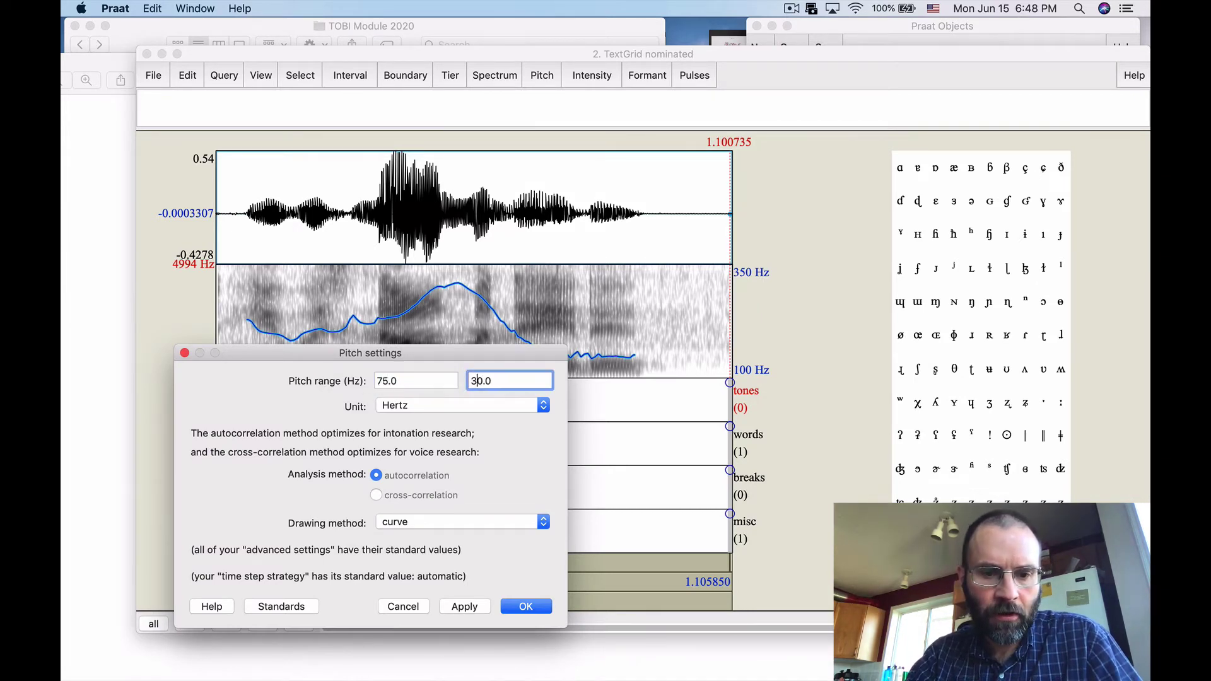
key("BackSpace")
type("60")
key("Return")
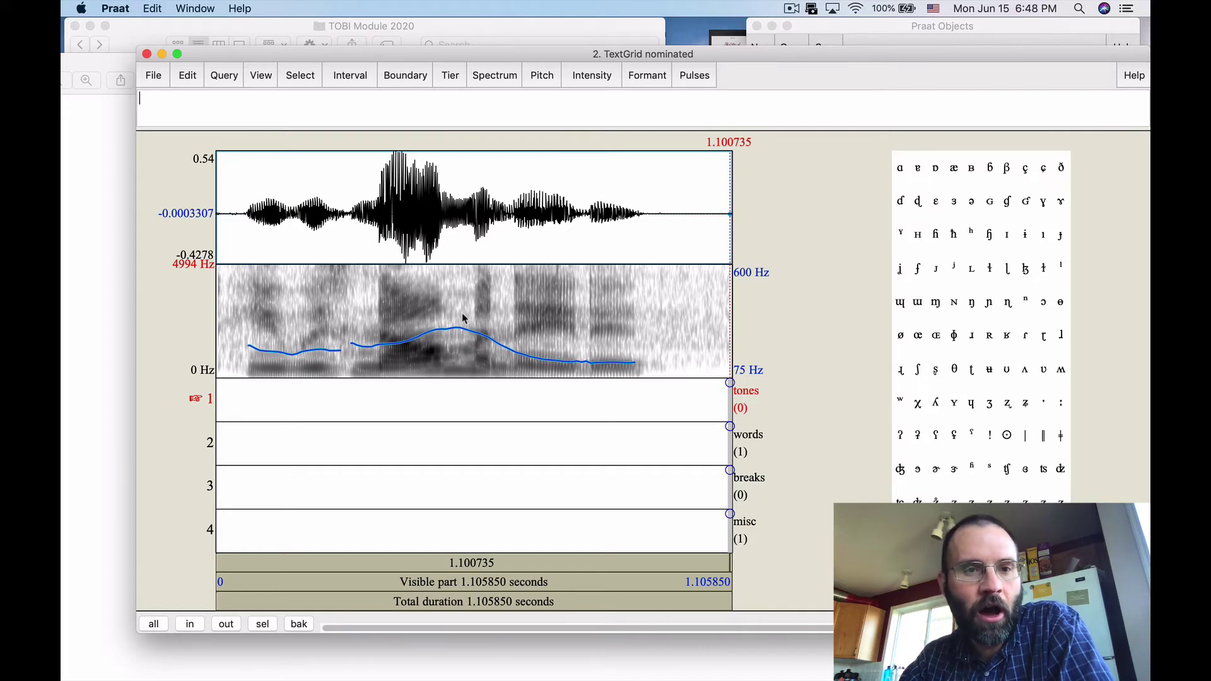
Step: Lower the pitch range ceiling to 300 Hz and inspect the dip in the resulting pitch contour
left_click(541, 77)
left_click(571, 107)
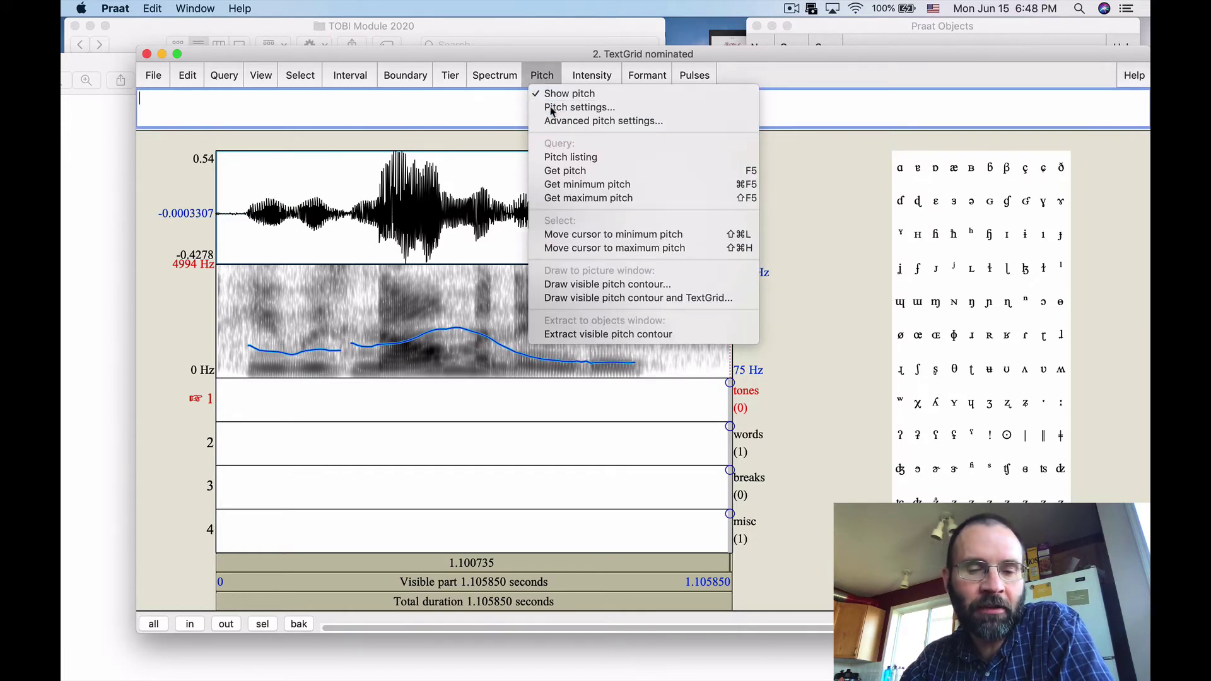
left_click(474, 383)
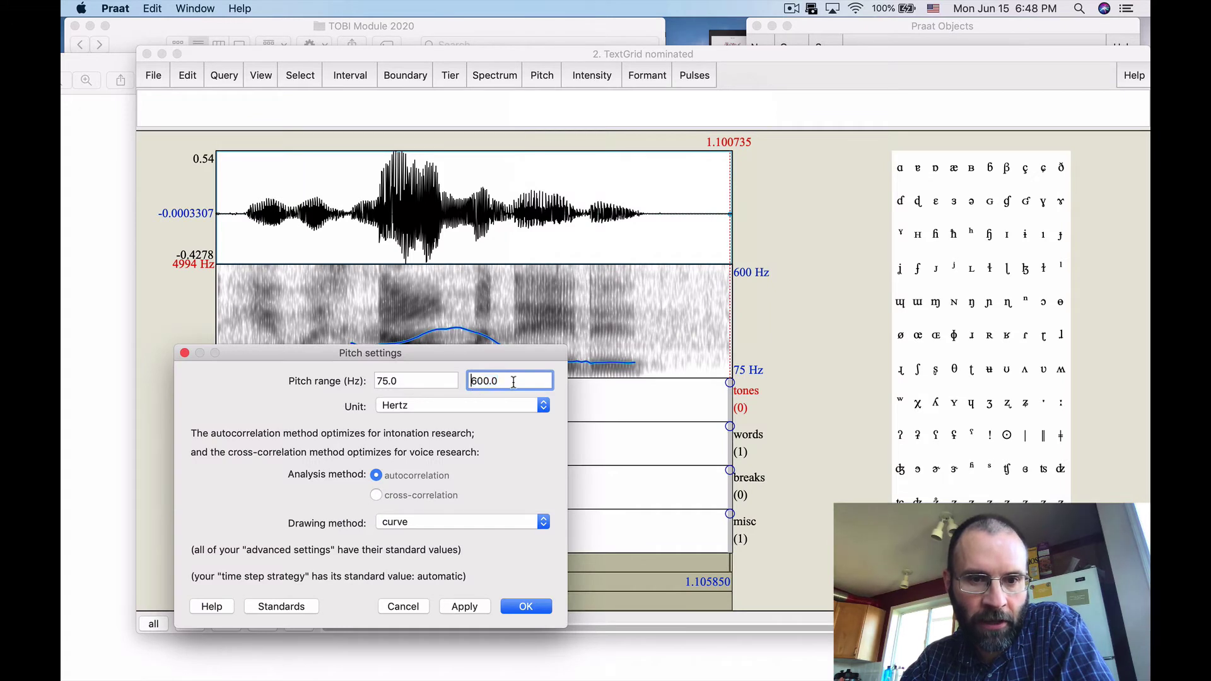
key("BackSpace")
type("3")
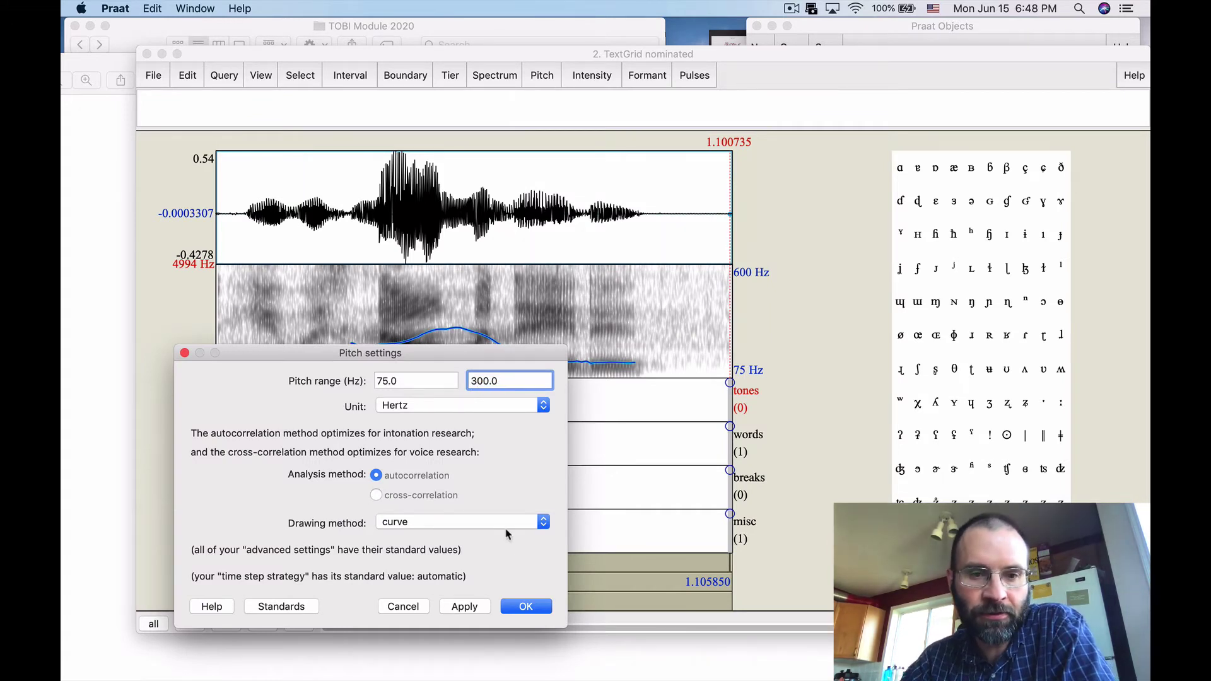
left_click(515, 606)
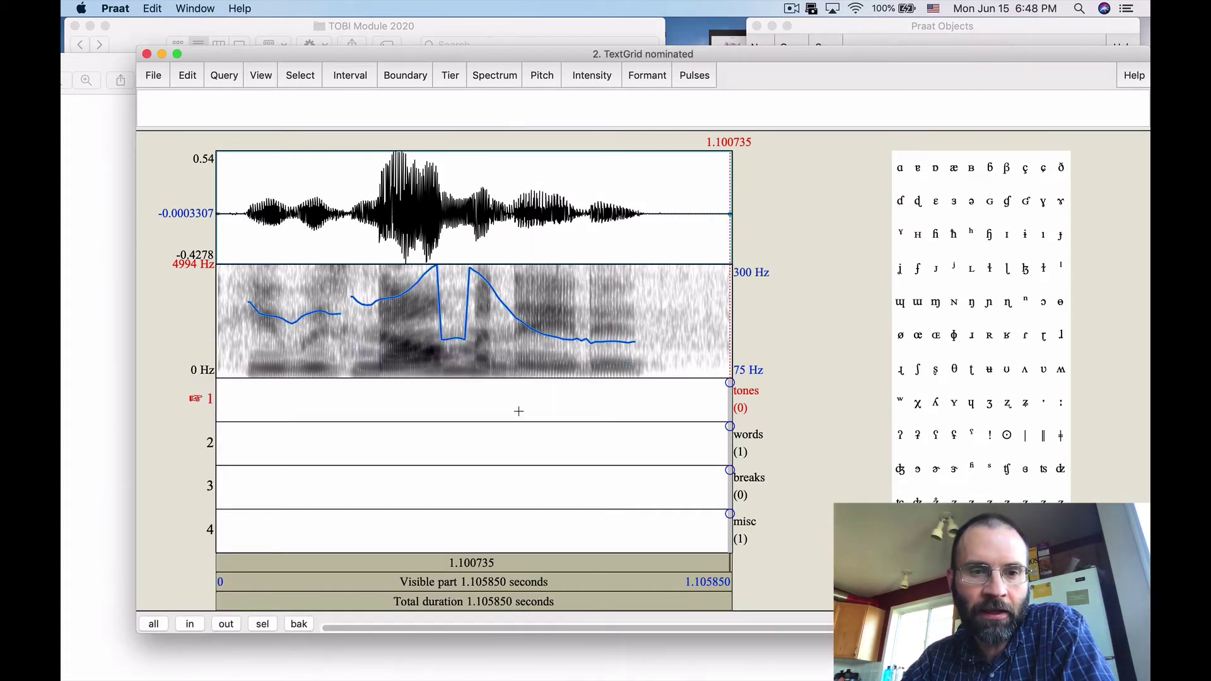
left_click(453, 338)
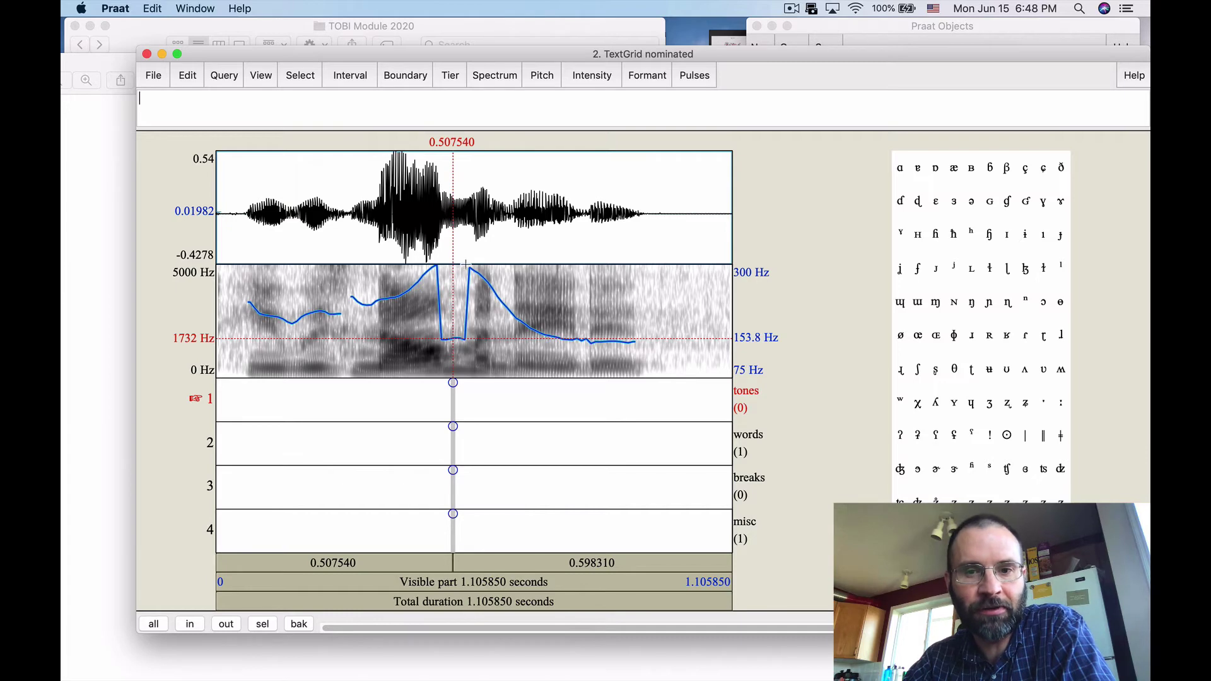
Step: Set the pitch range to 100–350 Hz and check the contour's highest point against the ceiling
left_click(541, 76)
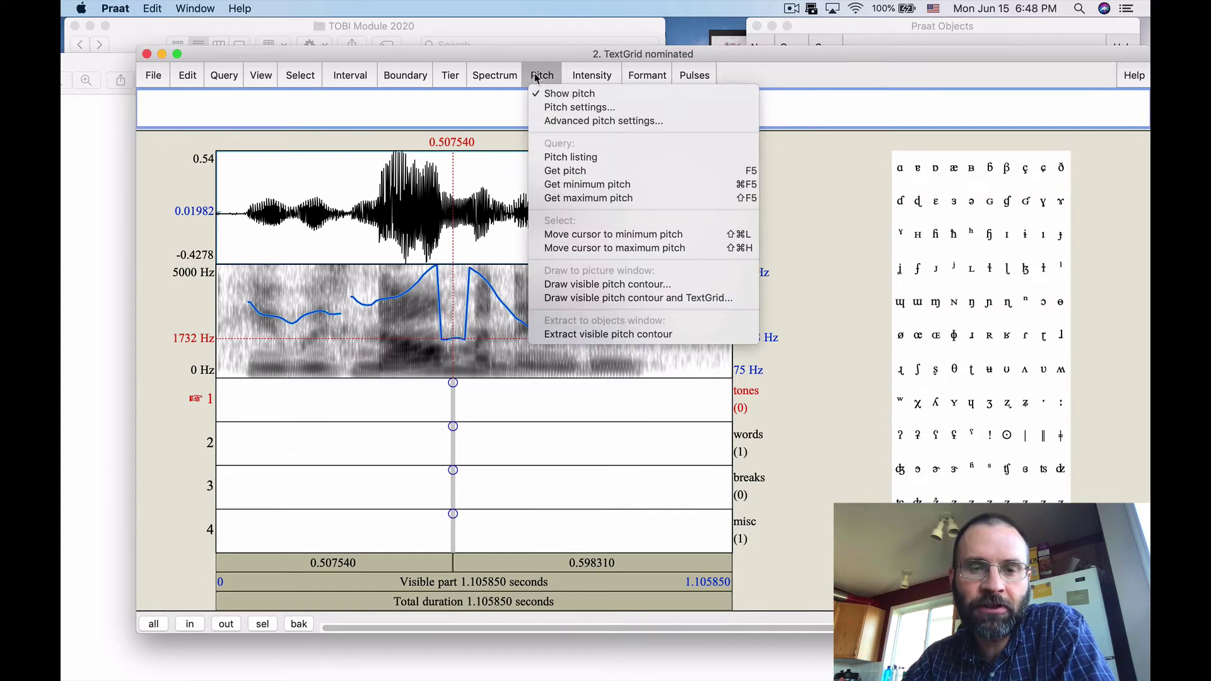
left_click(548, 114)
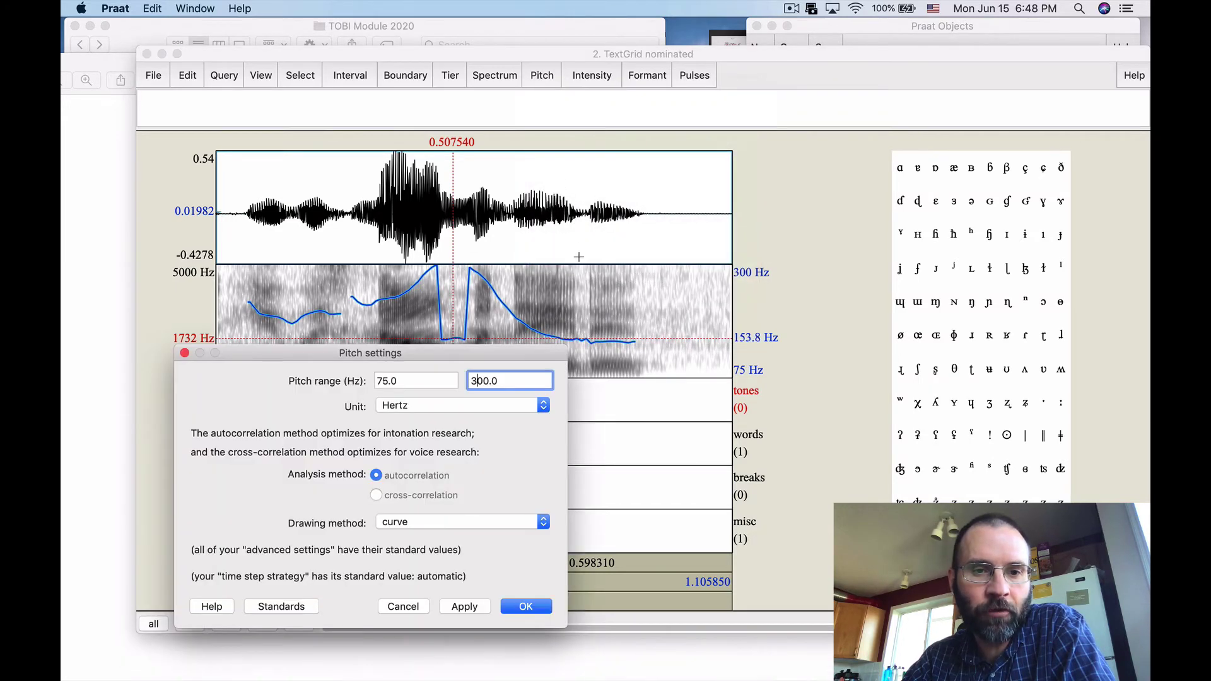
left_click(484, 381)
key("BackSpace")
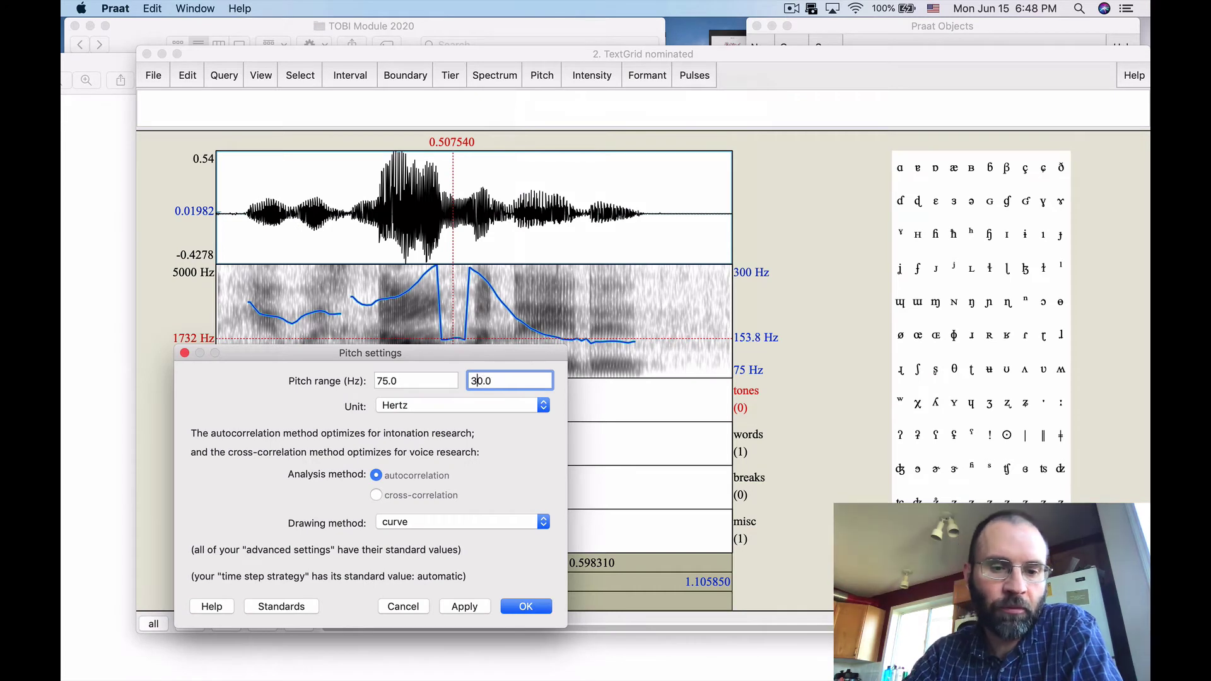
type("5")
double_click(384, 383)
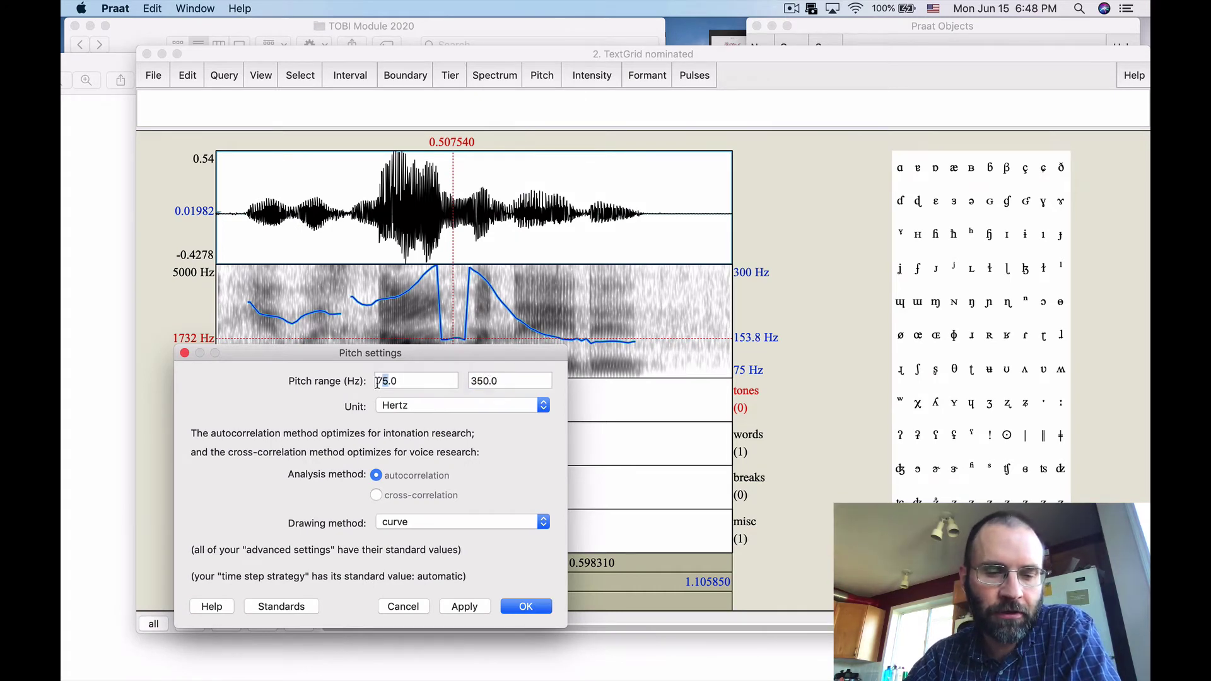
type("100")
key("Return")
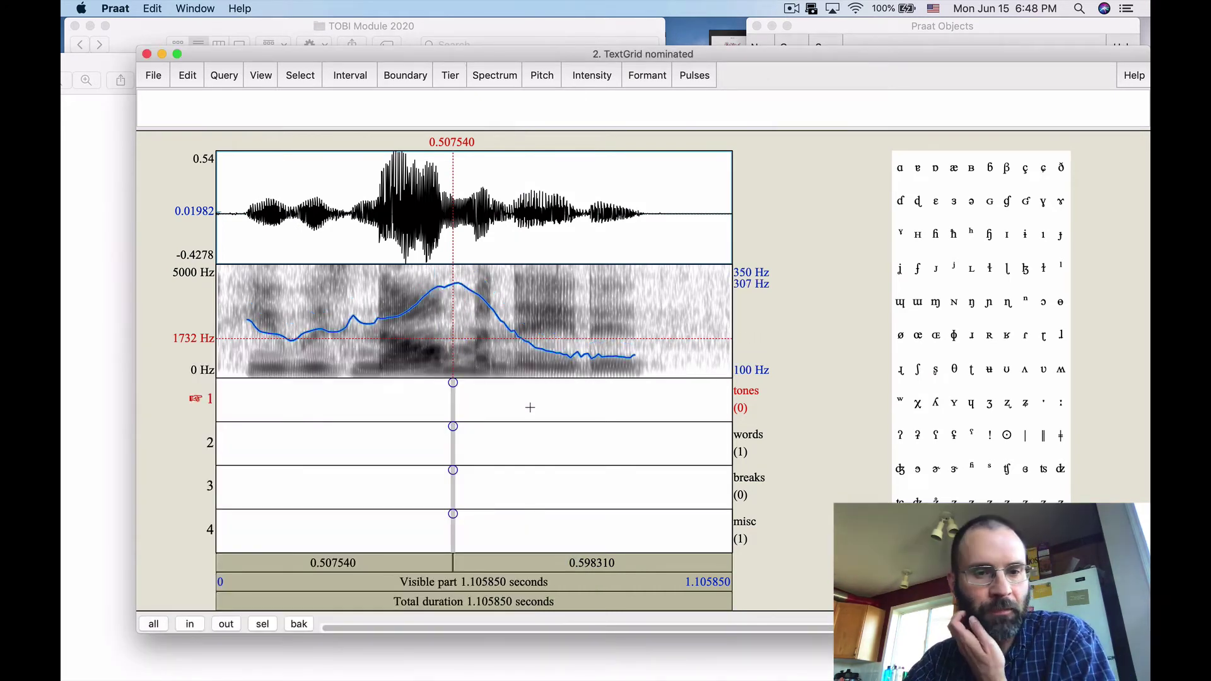
left_click(454, 283)
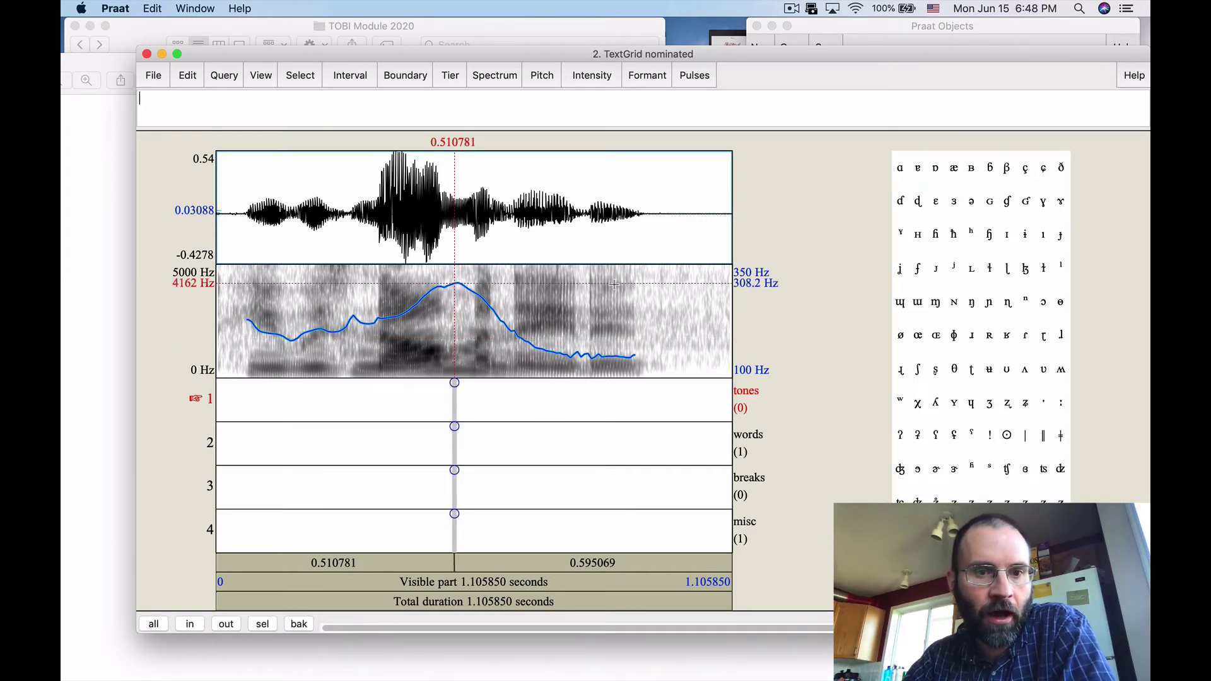
left_click(731, 265)
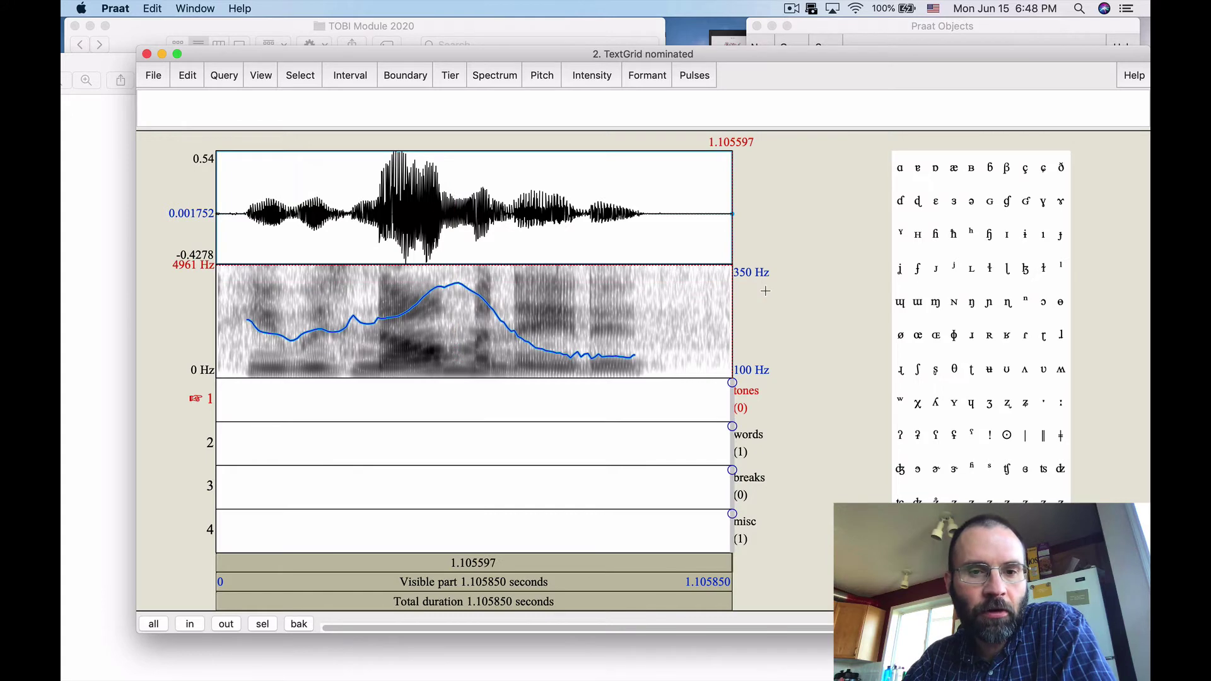
Step: Switch to makingtextgrids2018.pdf in Preview and read instruction 6 on placing the H* label in the tones tier
left_click(101, 379)
scroll(327, 352, "down", 5)
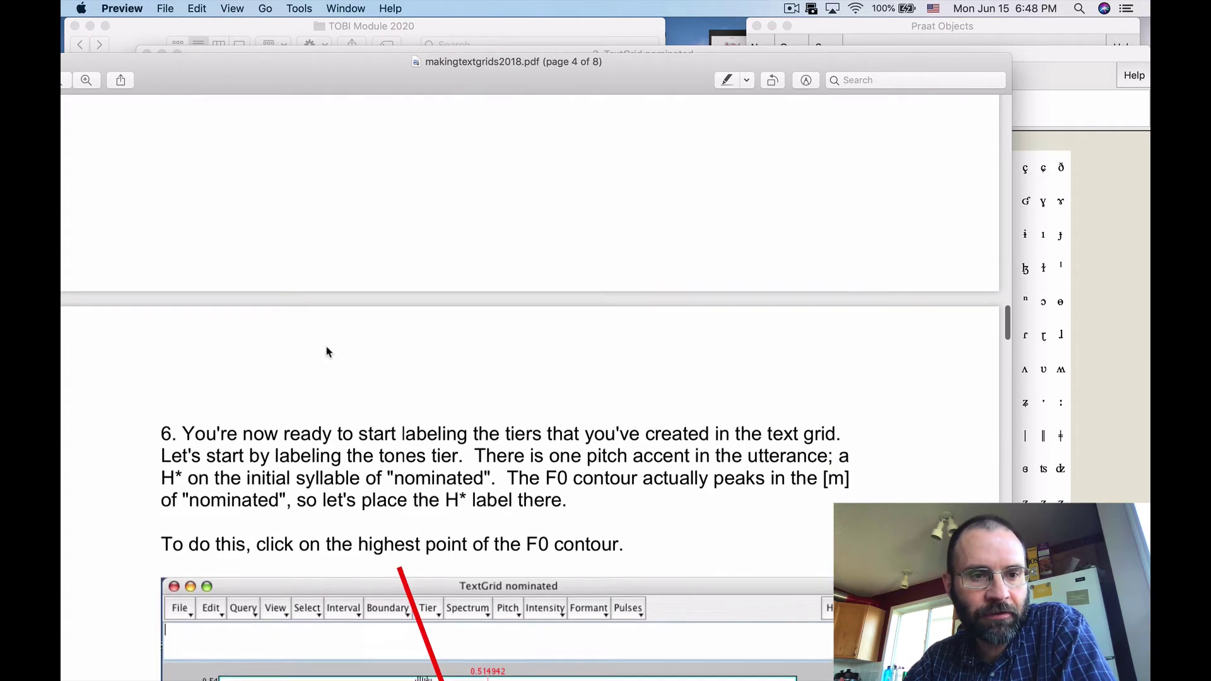
scroll(326, 351, "down", 6)
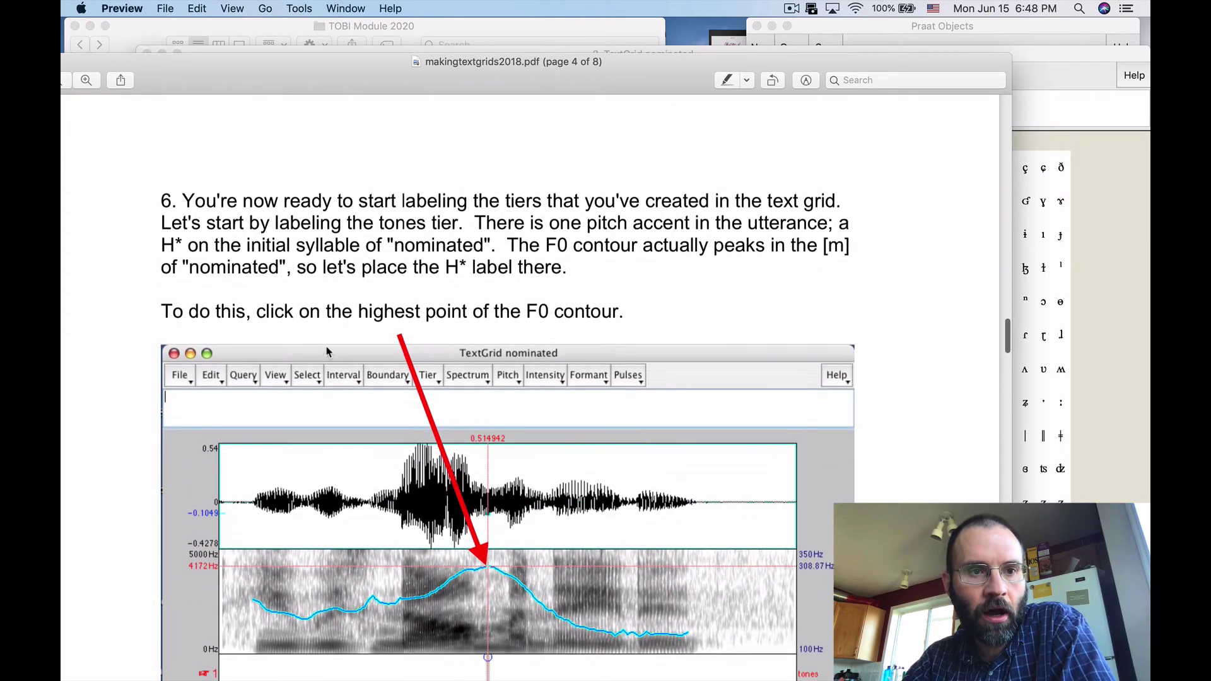
scroll(326, 351, "down", 2)
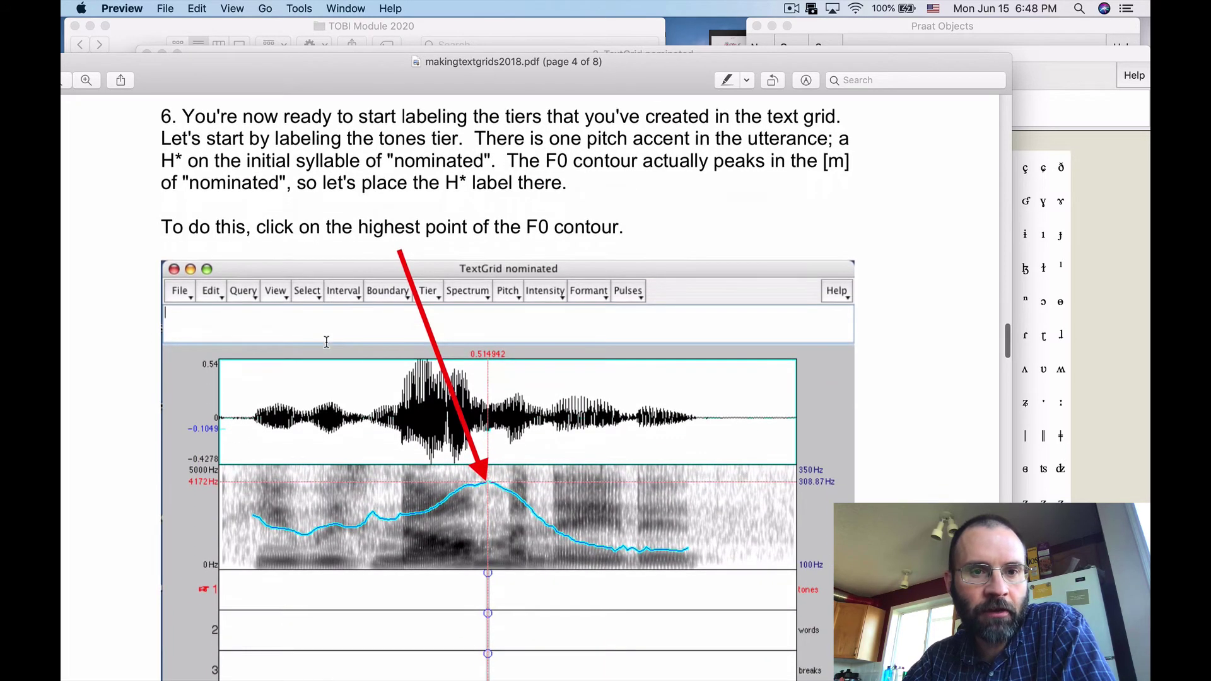
scroll(326, 341, "down", 5)
scroll(326, 344, "up", 4)
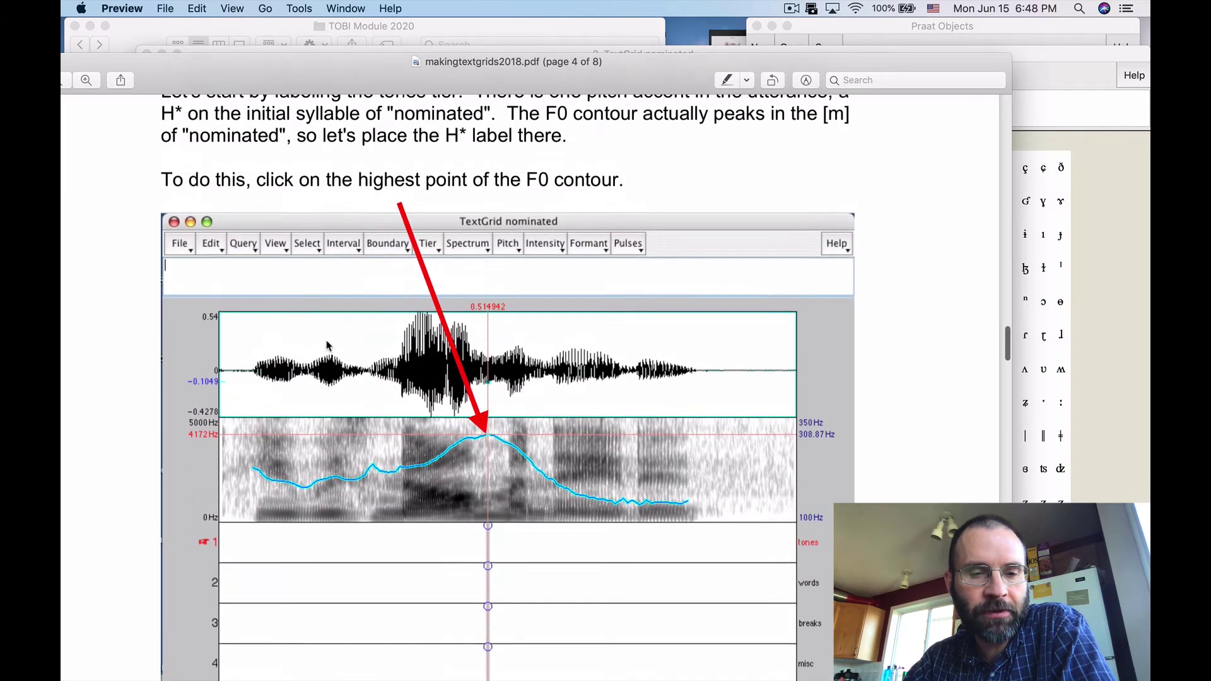
scroll(326, 341, "up", 5)
scroll(327, 344, "down", 15)
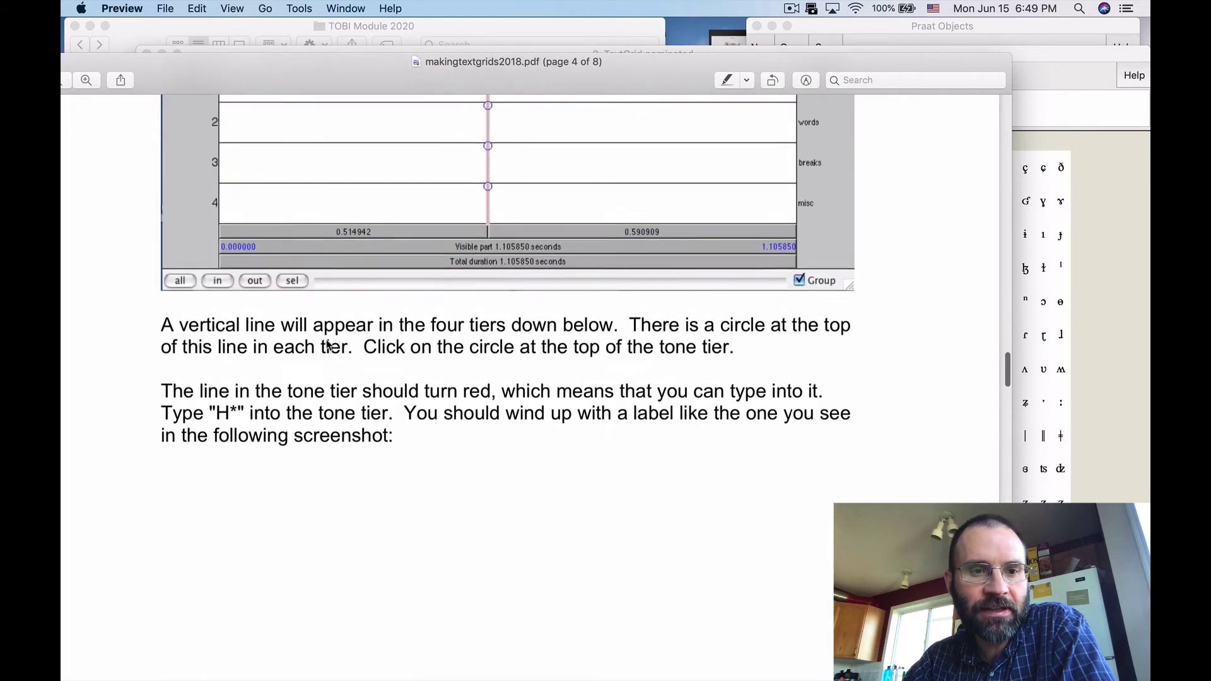
scroll(326, 344, "down", 12)
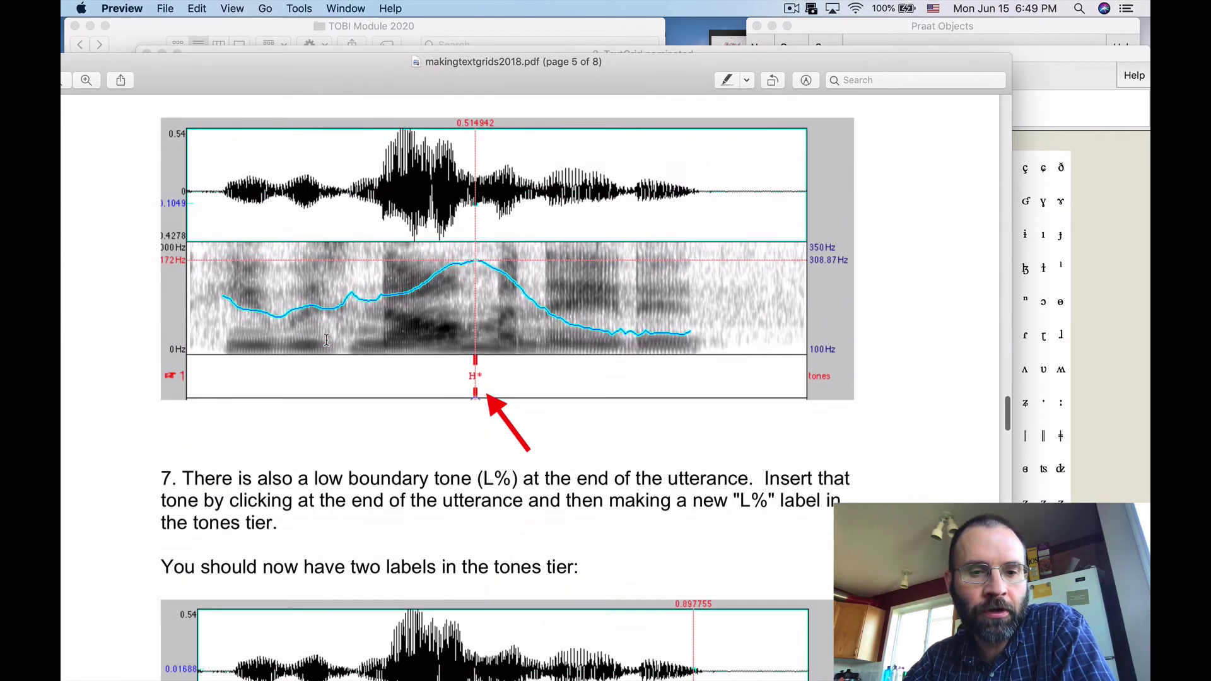
Step: Review the guide's instruction 8 on marking the boundary between "he" and "was" and labeling the words tier
scroll(327, 341, "down", 20)
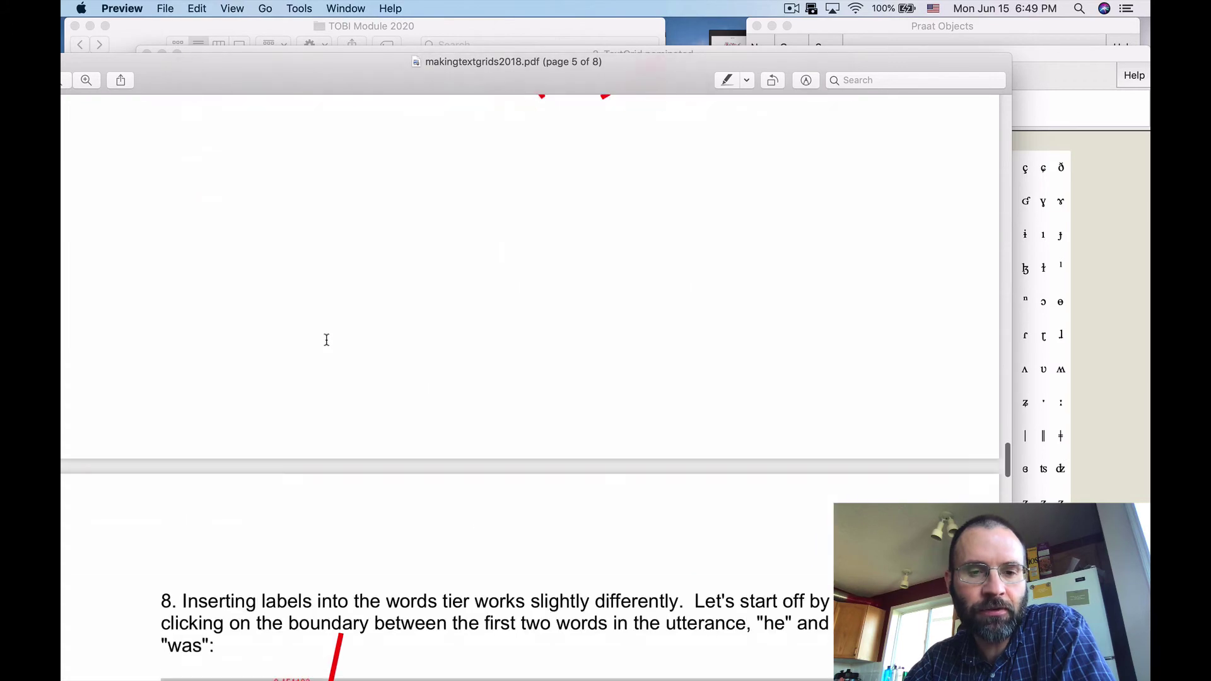
scroll(327, 340, "up", 10)
scroll(327, 340, "down", 20)
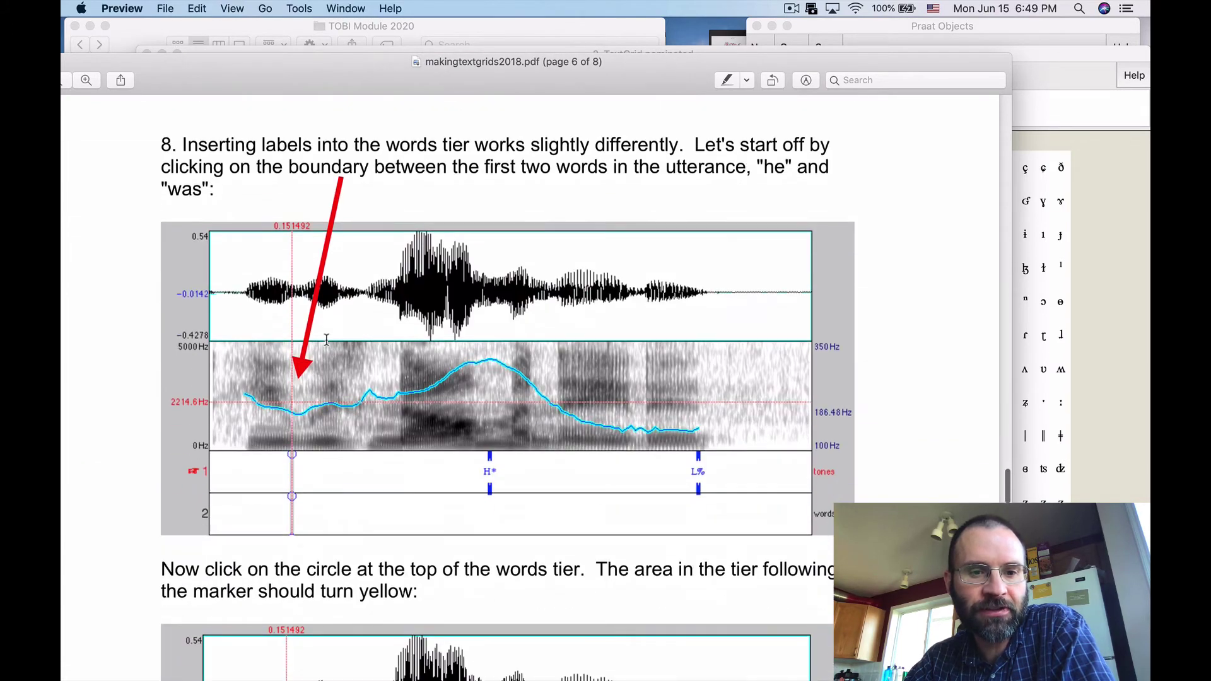
scroll(326, 340, "down", 15)
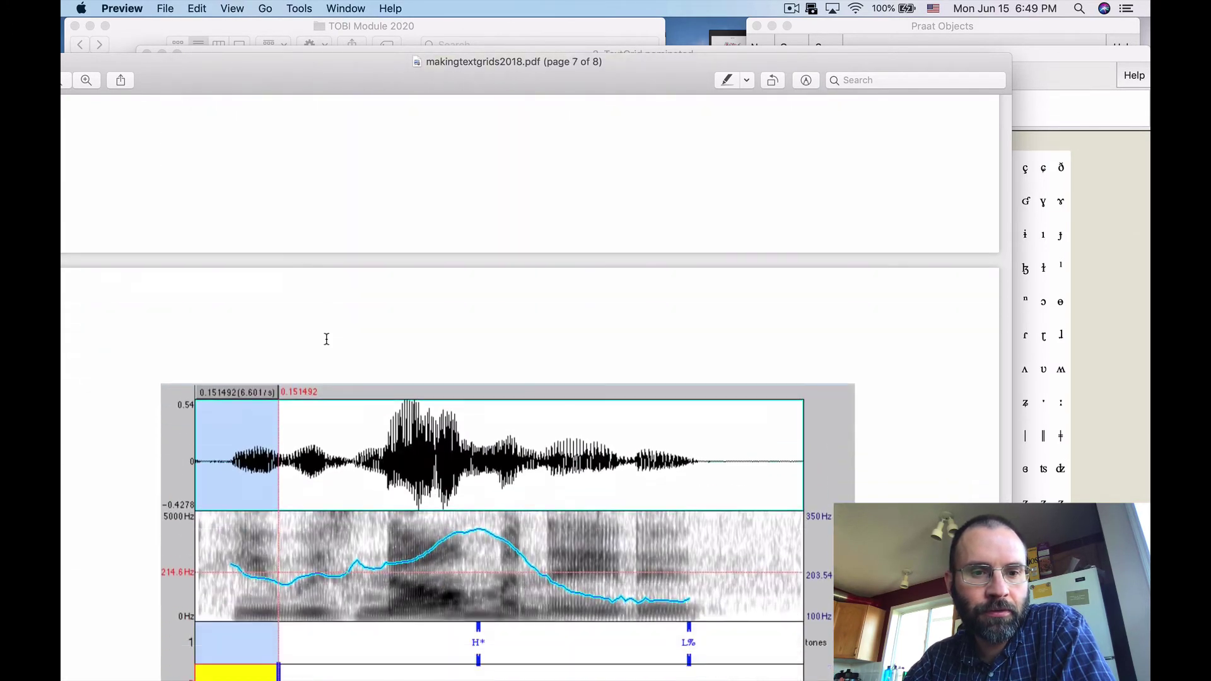
scroll(327, 340, "down", 5)
scroll(327, 339, "up", 15)
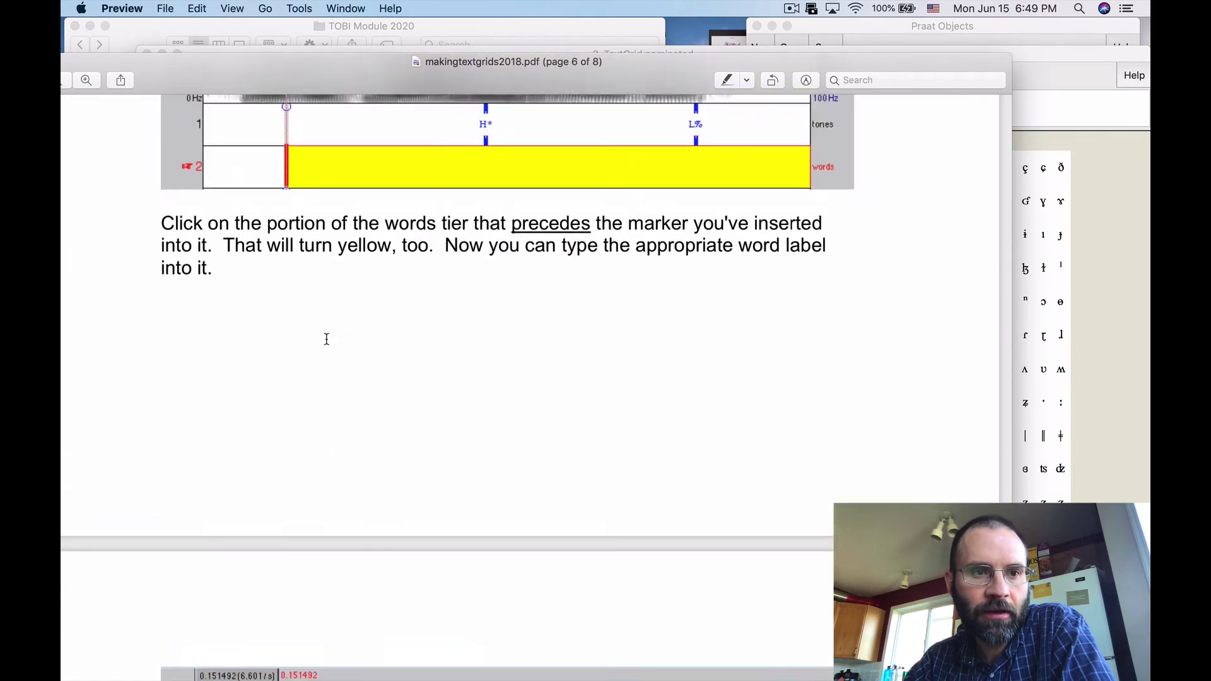
scroll(327, 339, "up", 10)
scroll(327, 339, "down", 6)
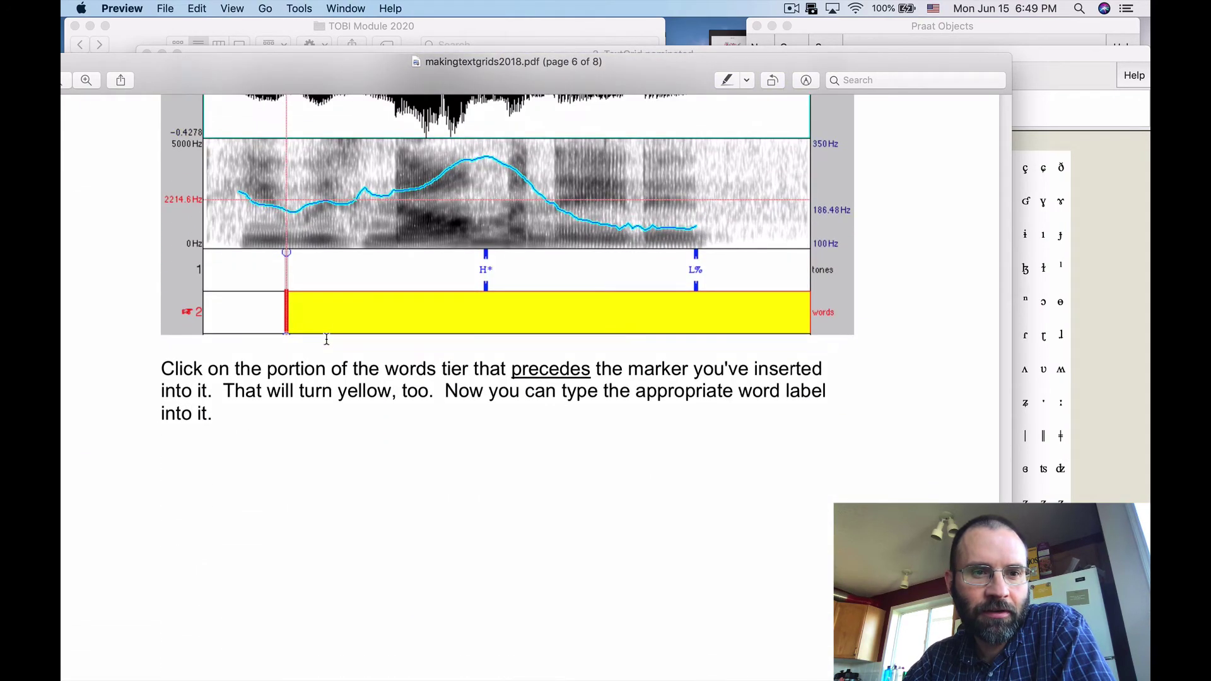
scroll(327, 340, "up", 15)
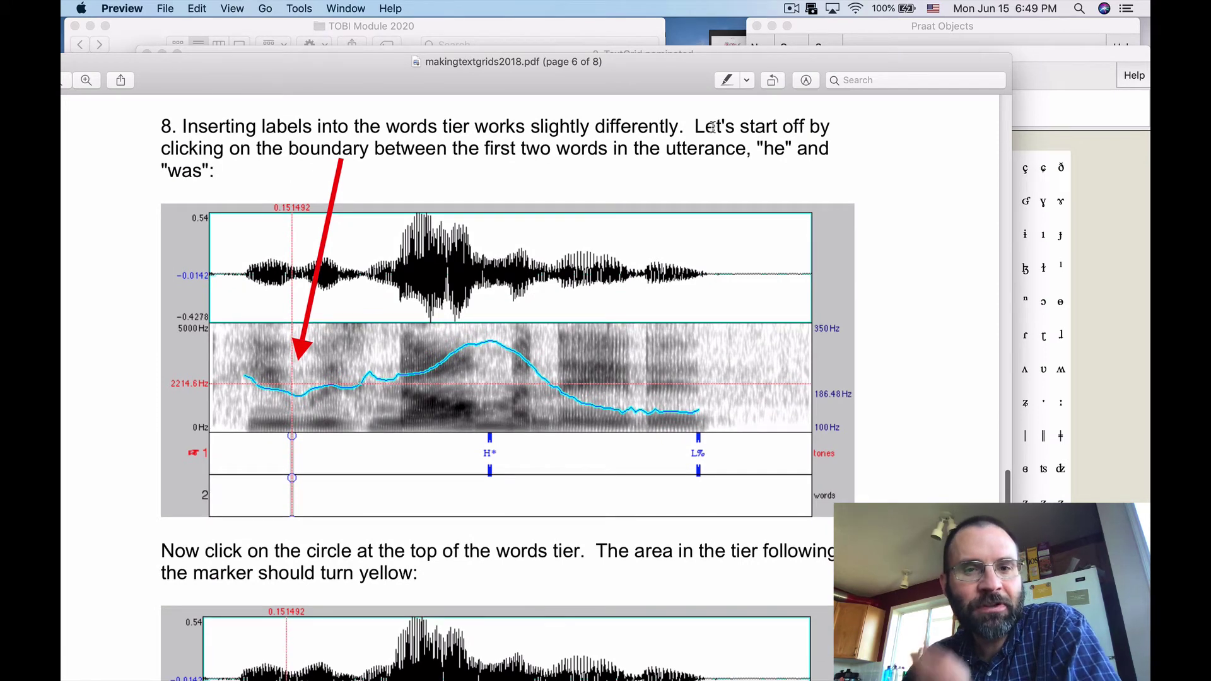
Step: Return to Praat, play the utterance, and insert a words-tier boundary between "he" and "was" at about 0.149 s
key("super+Tab")
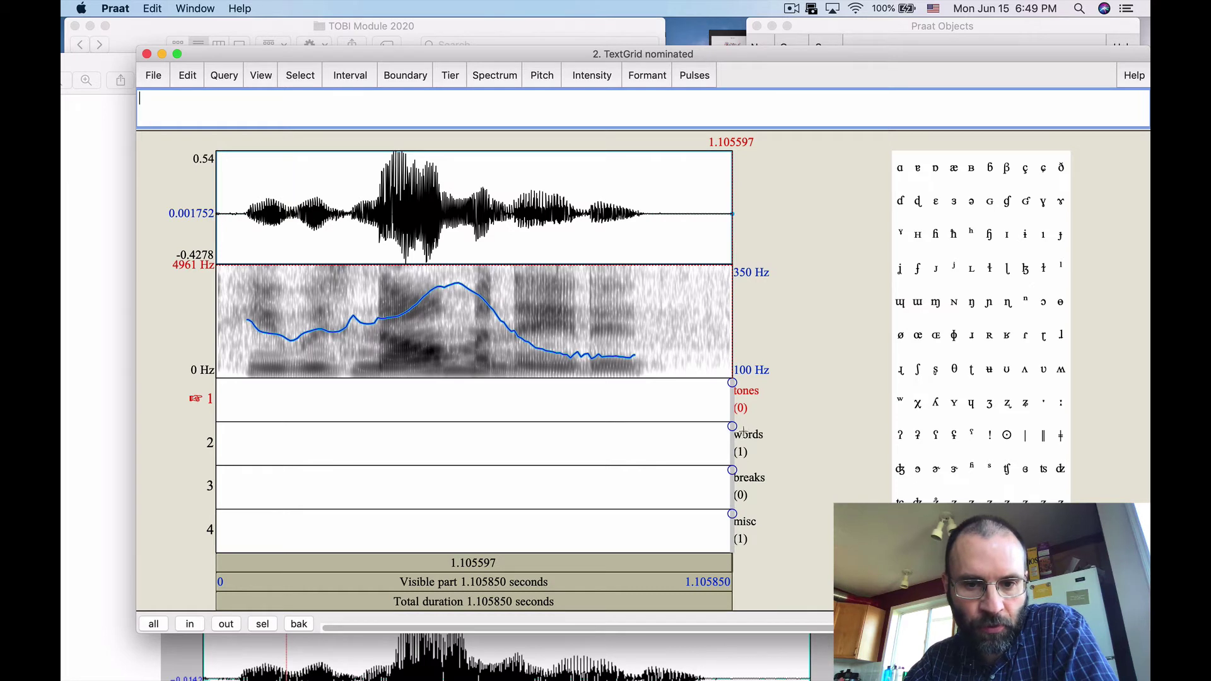
left_click(345, 581)
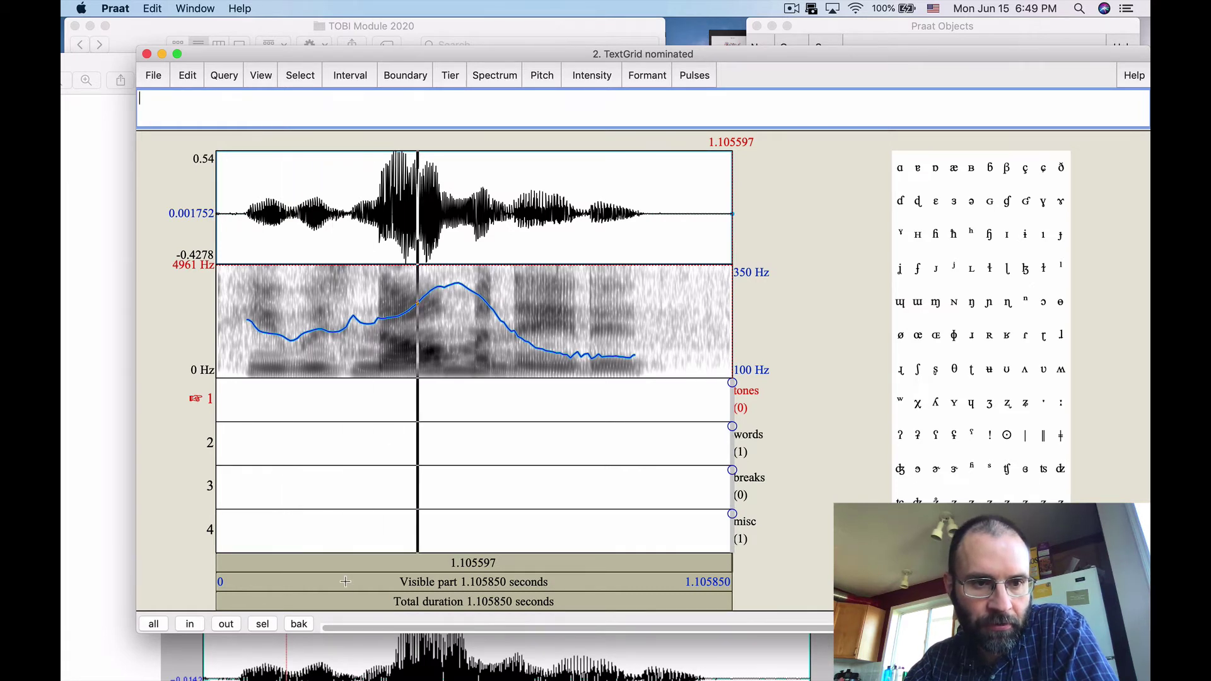
left_click(345, 582)
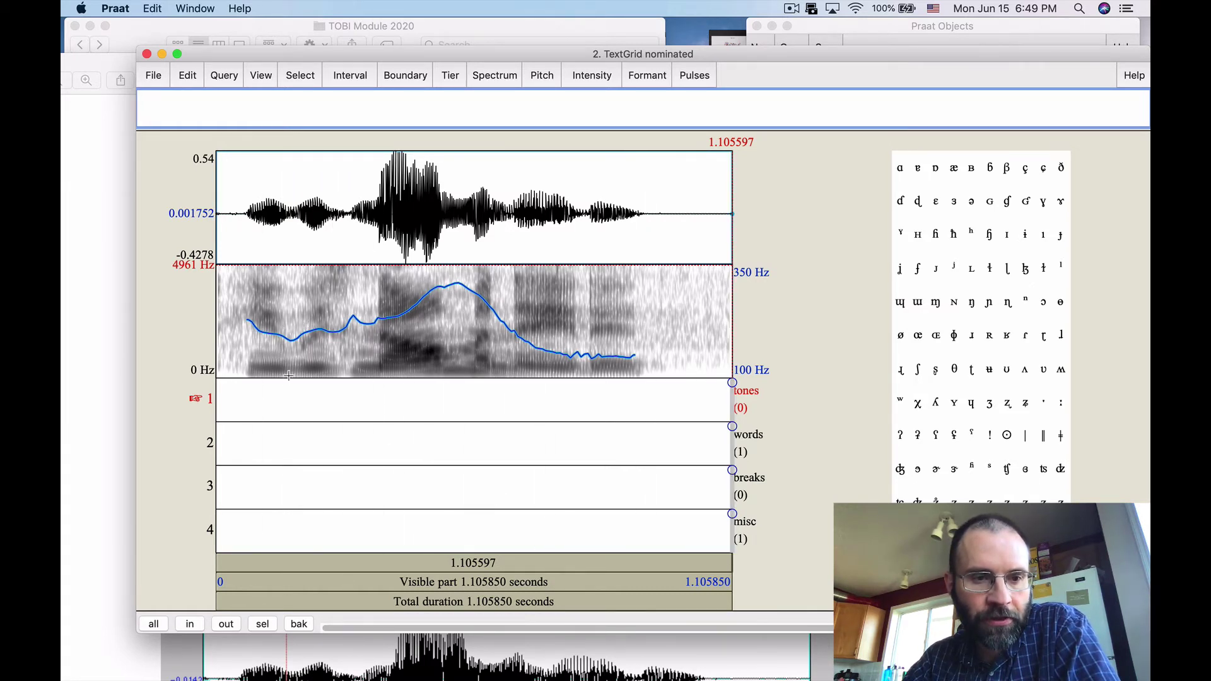
left_click(285, 338)
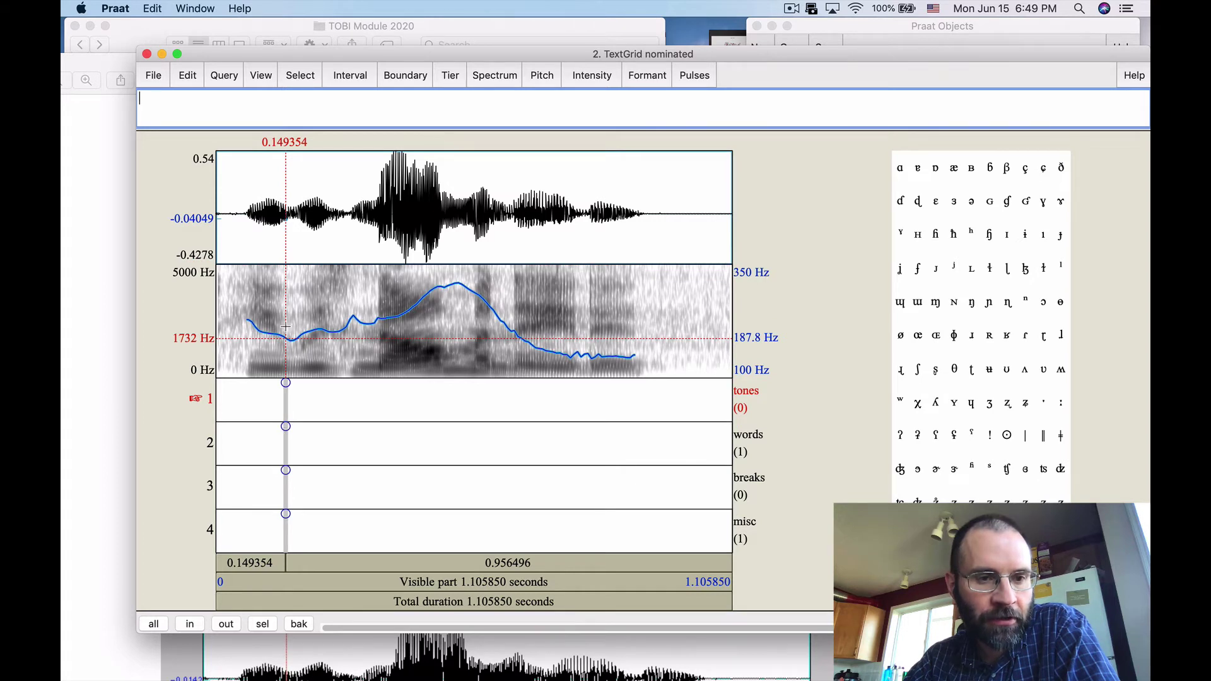
left_click(251, 563)
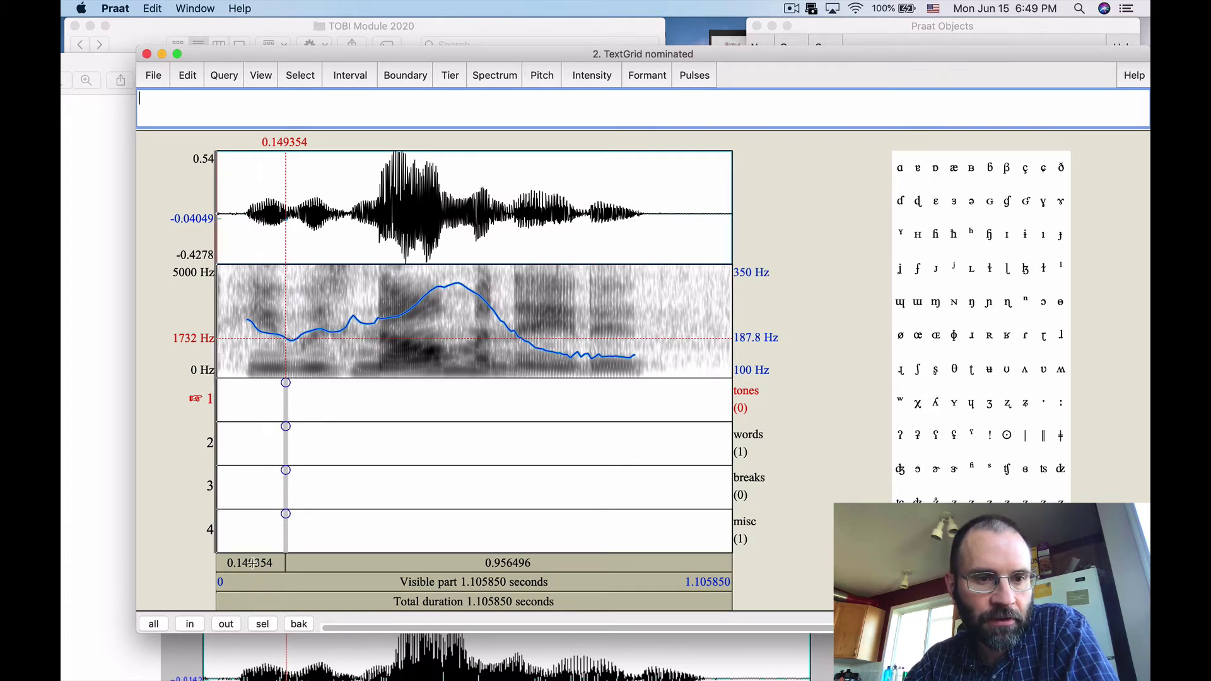
left_click(289, 444)
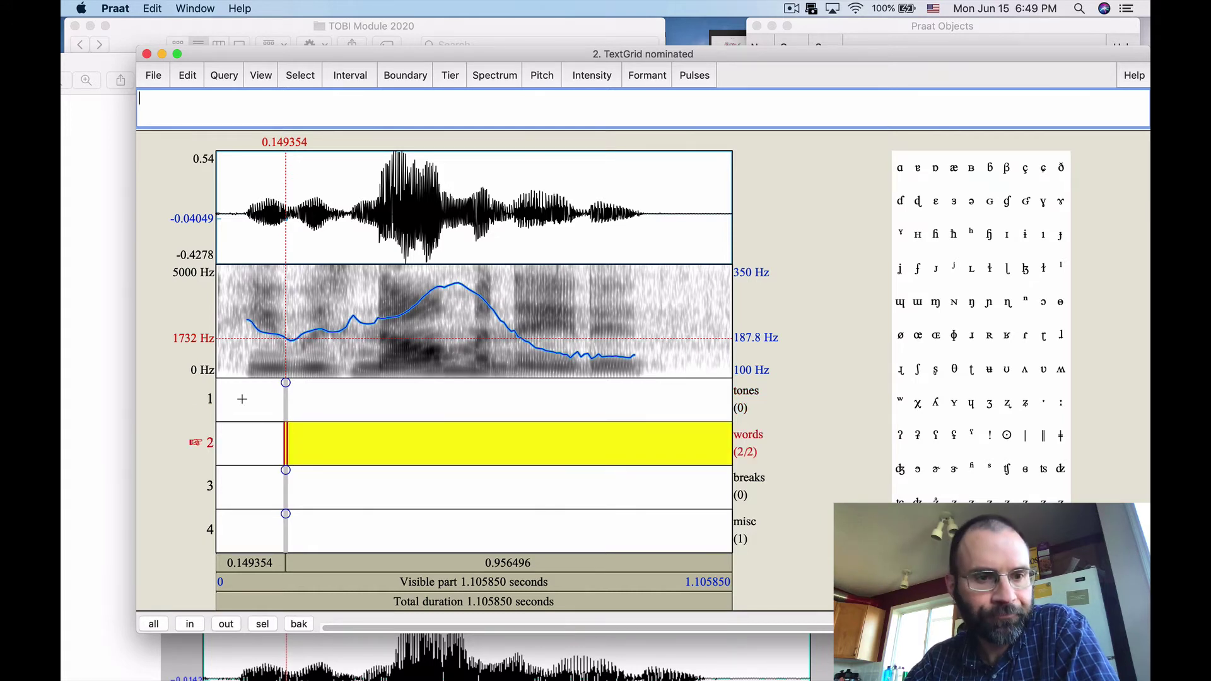
Step: Insert a words-tier boundary at about 0.005 s and select the interval between it and the next boundary
left_click(217, 352)
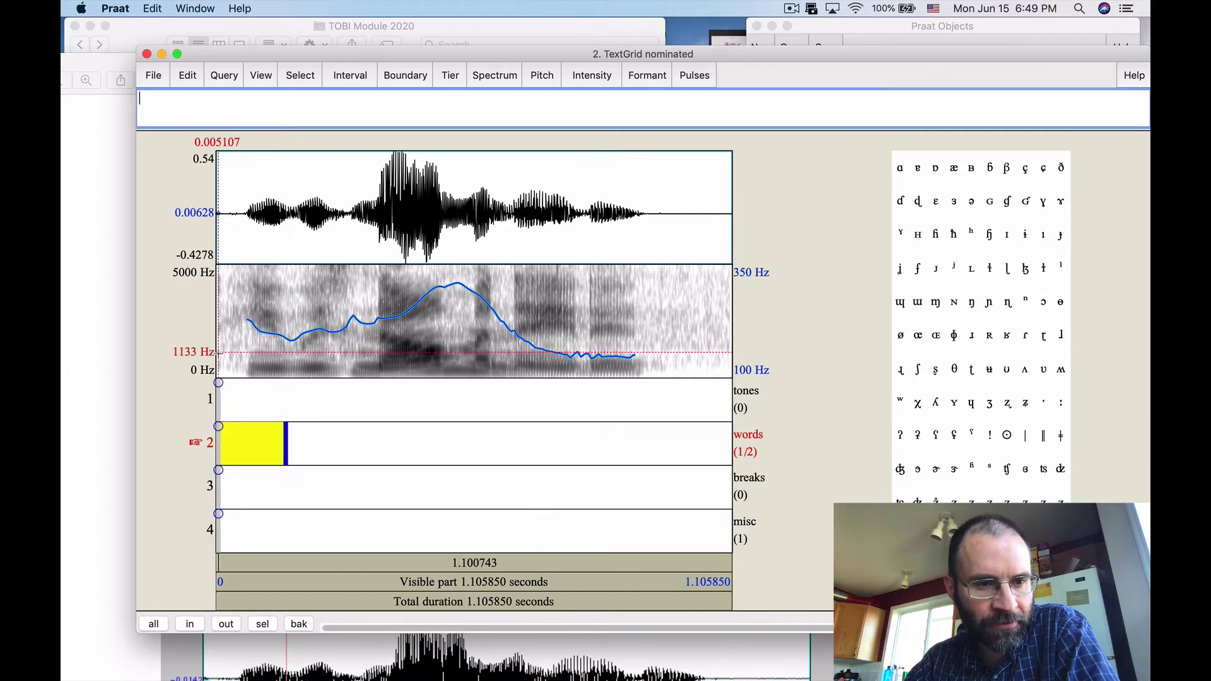
left_click(219, 426)
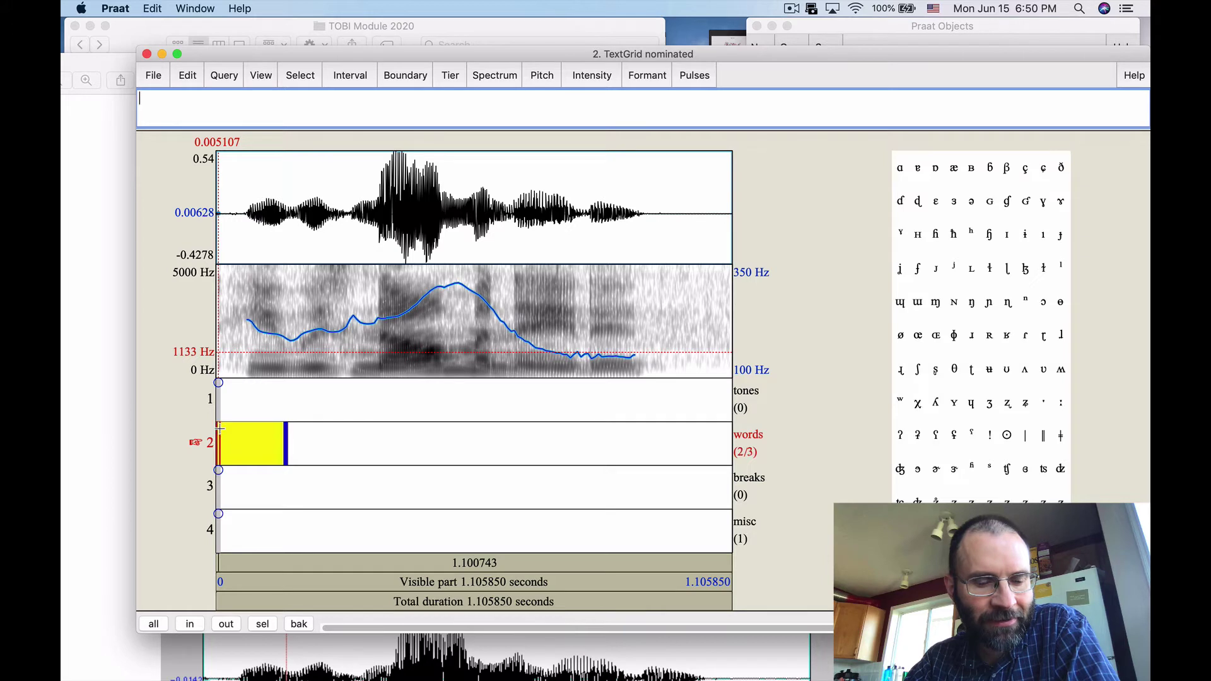
left_click(251, 448)
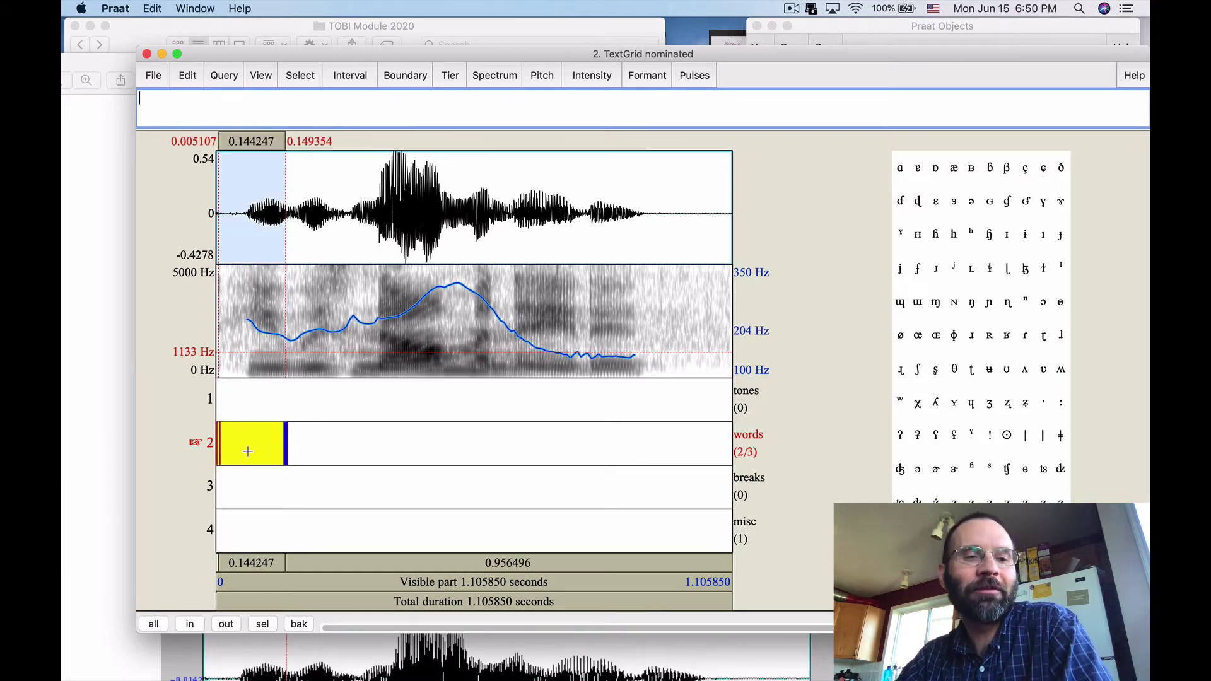
Step: Compare the intervals on either side of the 0.149 s words-tier boundary and label the one before it "He"
left_click(316, 441)
left_click(262, 438)
left_click(292, 446)
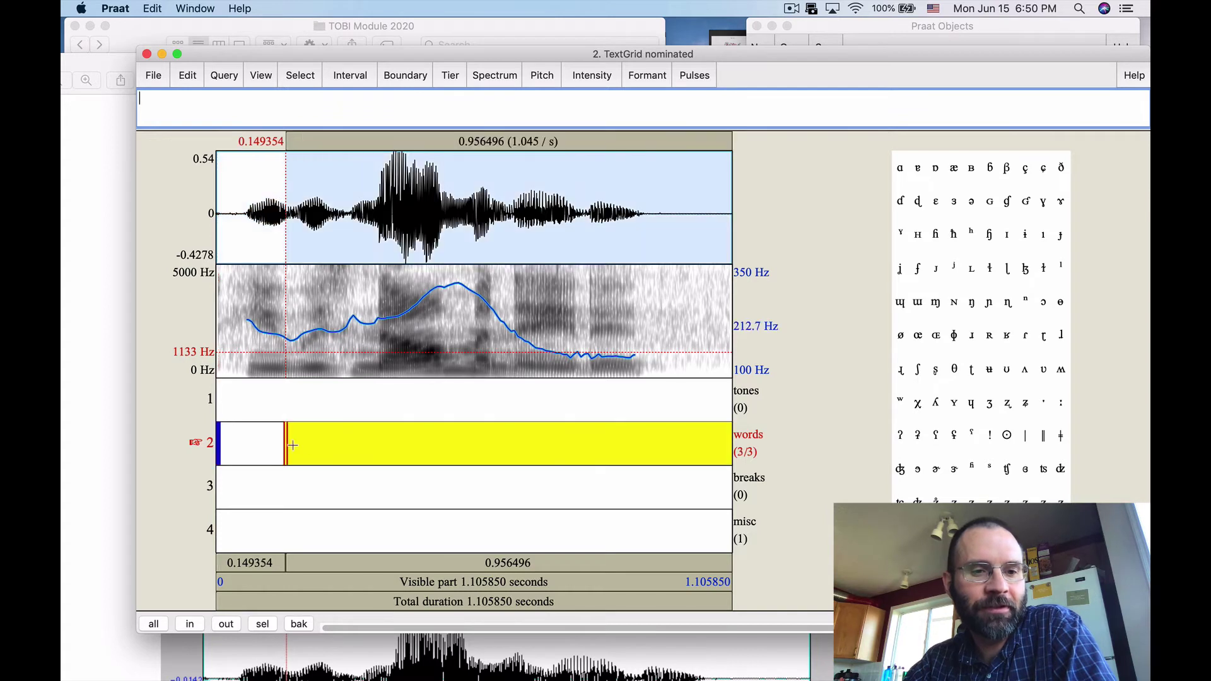
left_click(271, 446)
left_click(291, 445)
left_click(249, 443)
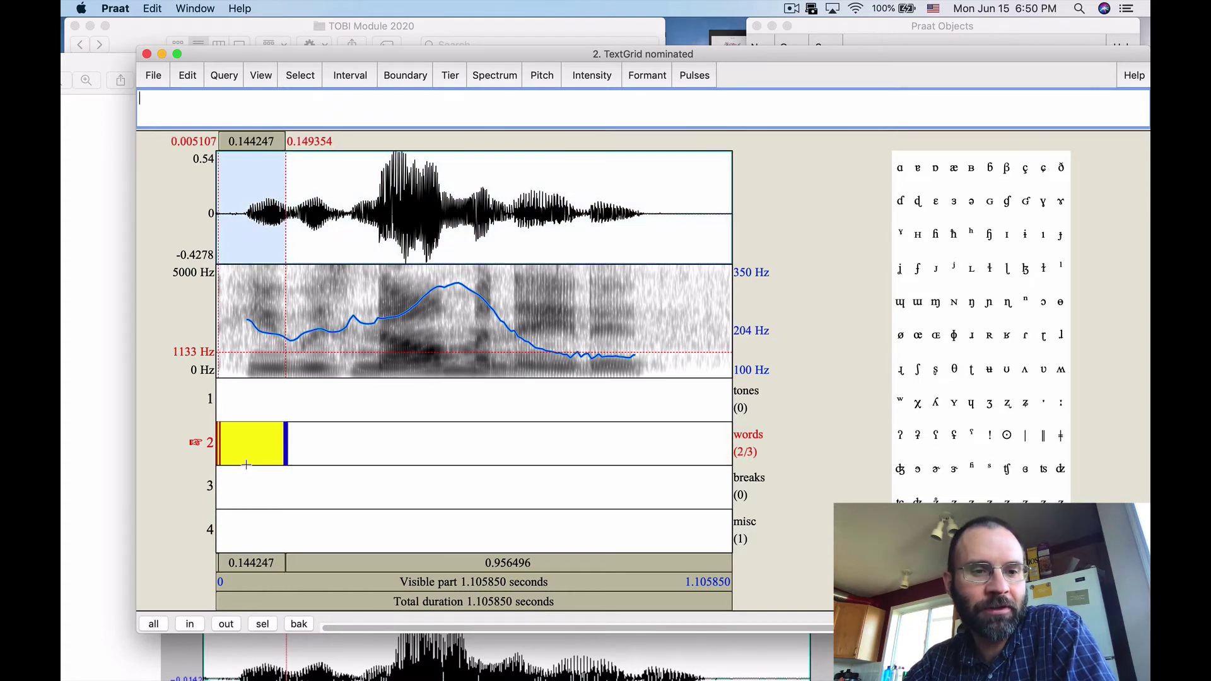
left_click(327, 451)
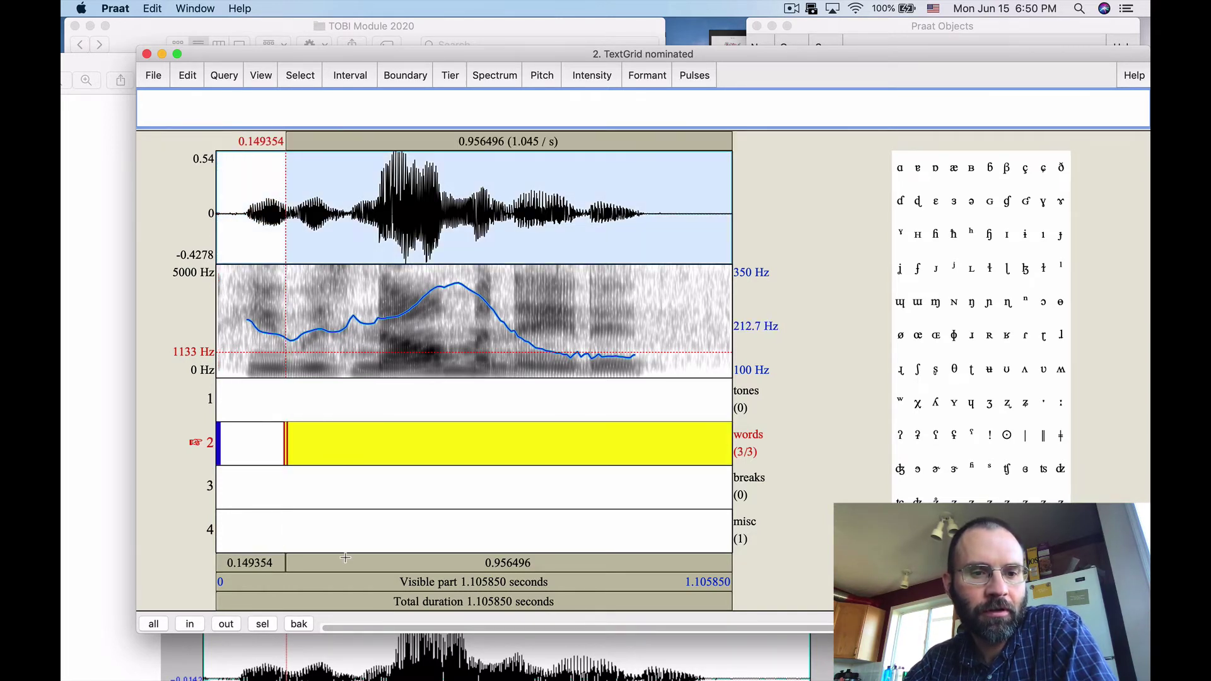
left_click(253, 448)
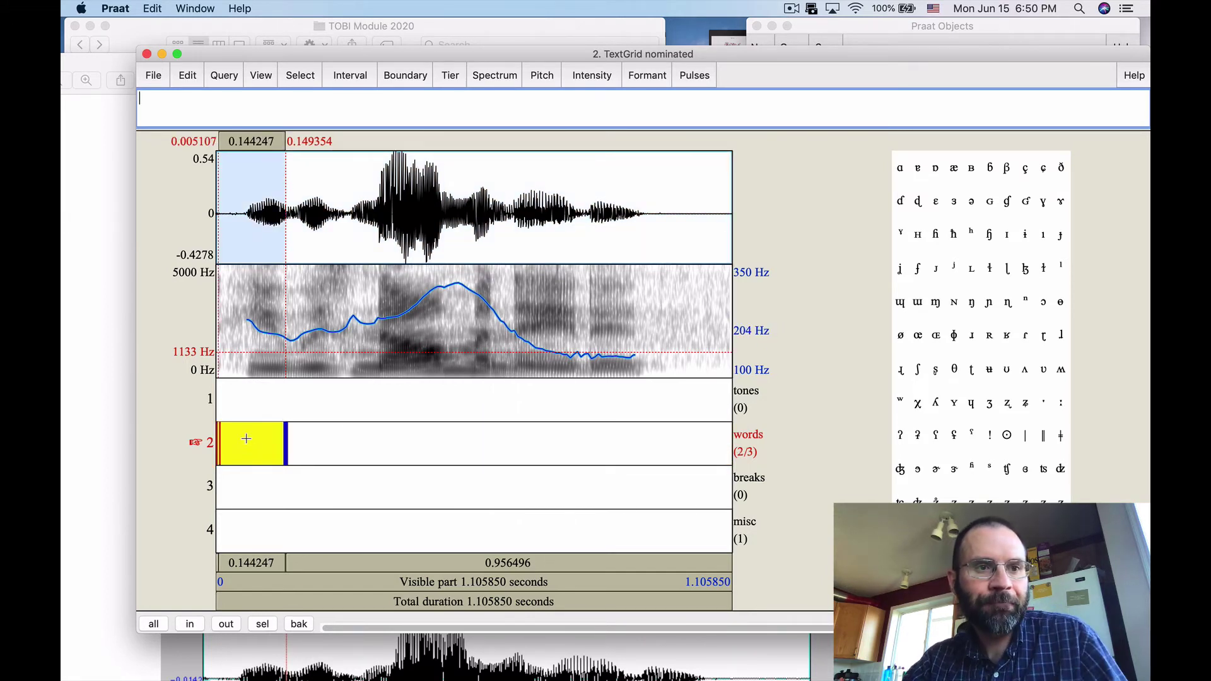
type("He")
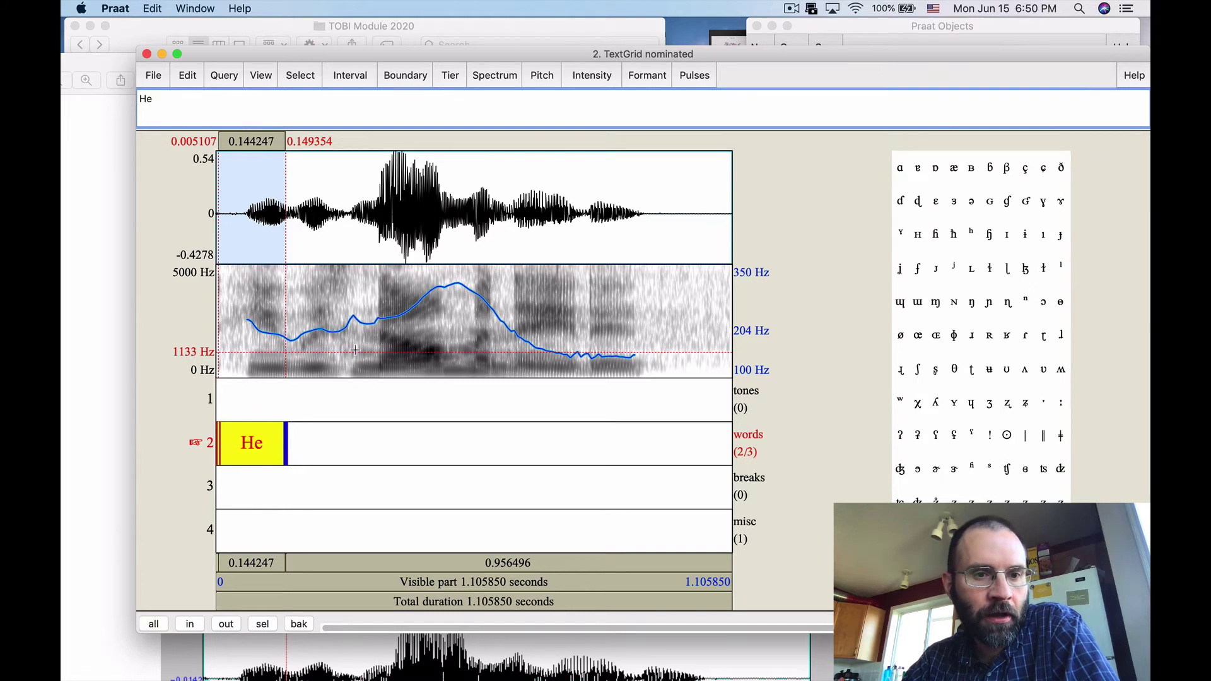
Step: Play the sound up to the end of "was" and insert a words-tier boundary there at about 0.297 s
left_click(354, 294)
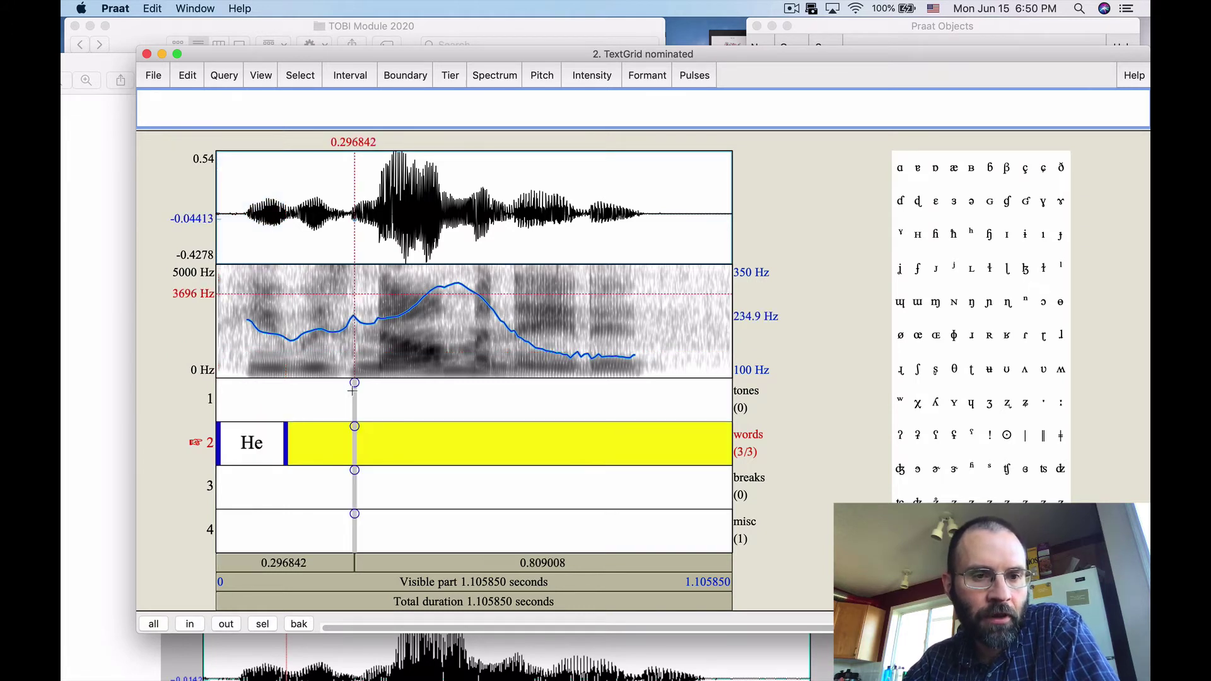
left_click(336, 562)
left_click(335, 562)
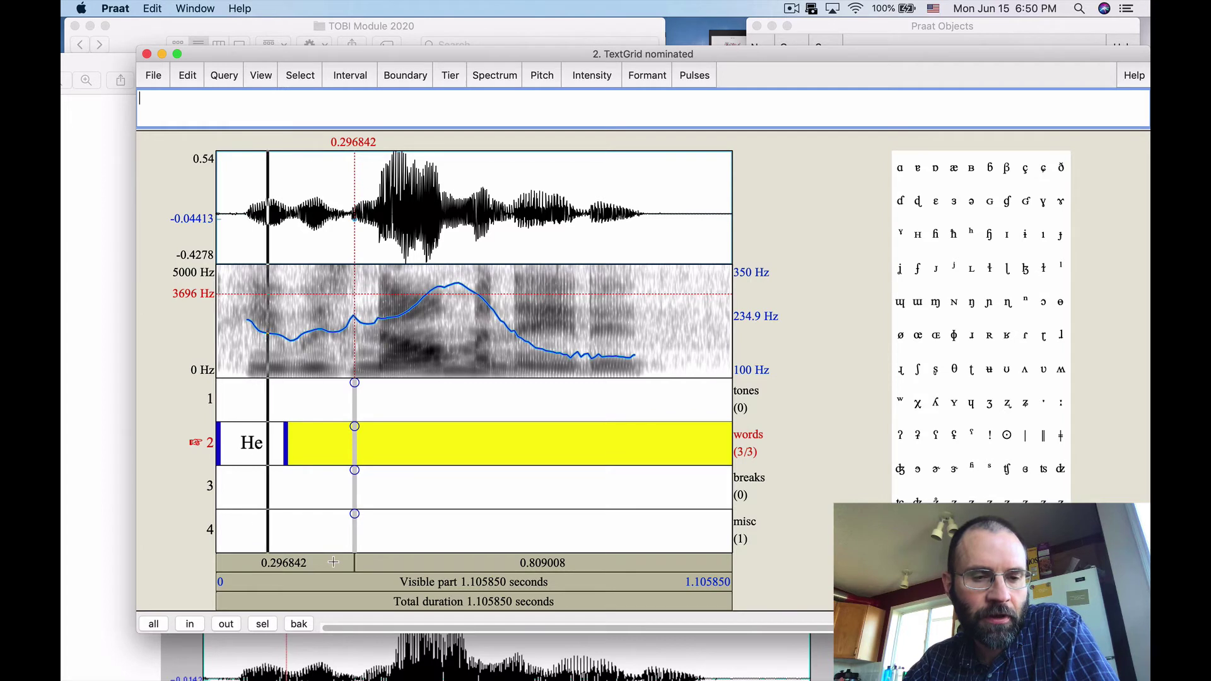
left_click(355, 427)
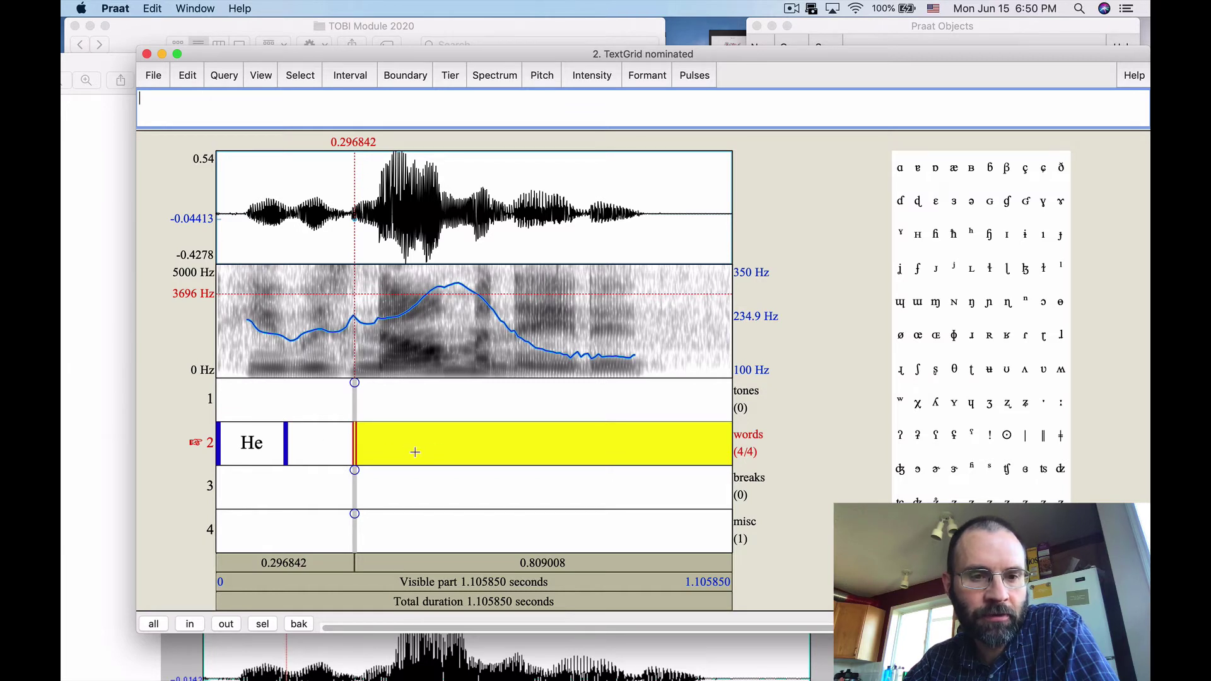
Step: Select the words-tier intervals on either side of the 0.297 s boundary in turn and play the final one
left_click(332, 451)
left_click(417, 447)
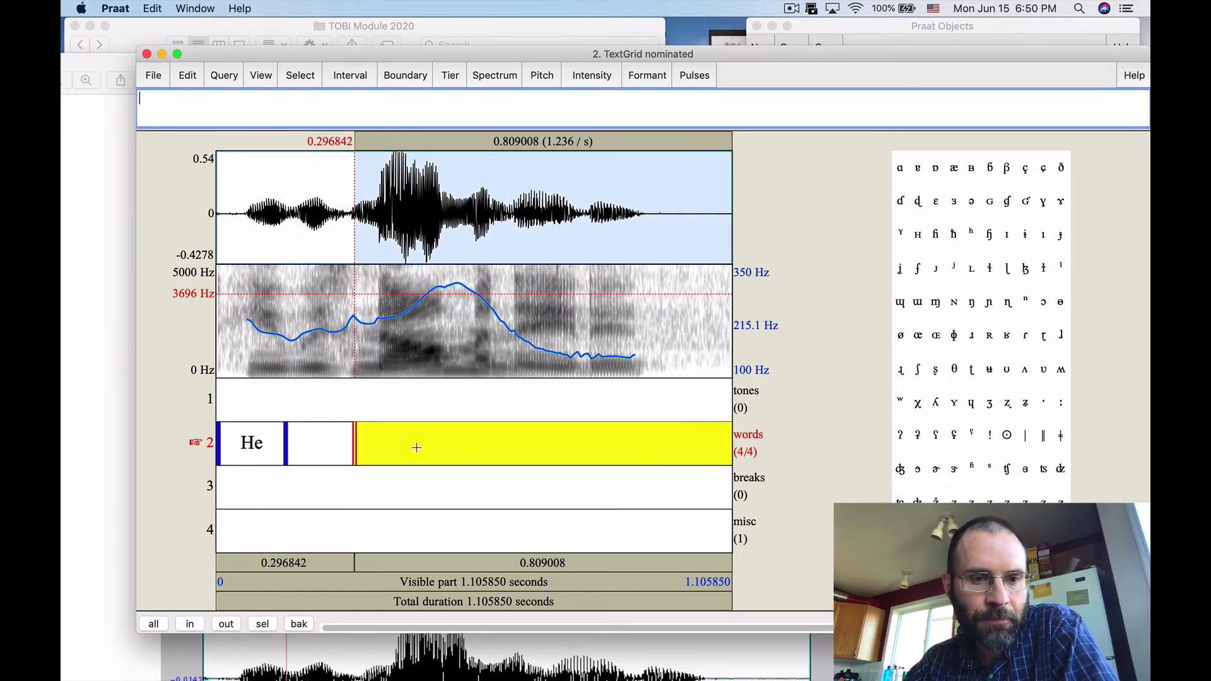
left_click(343, 450)
left_click(392, 450)
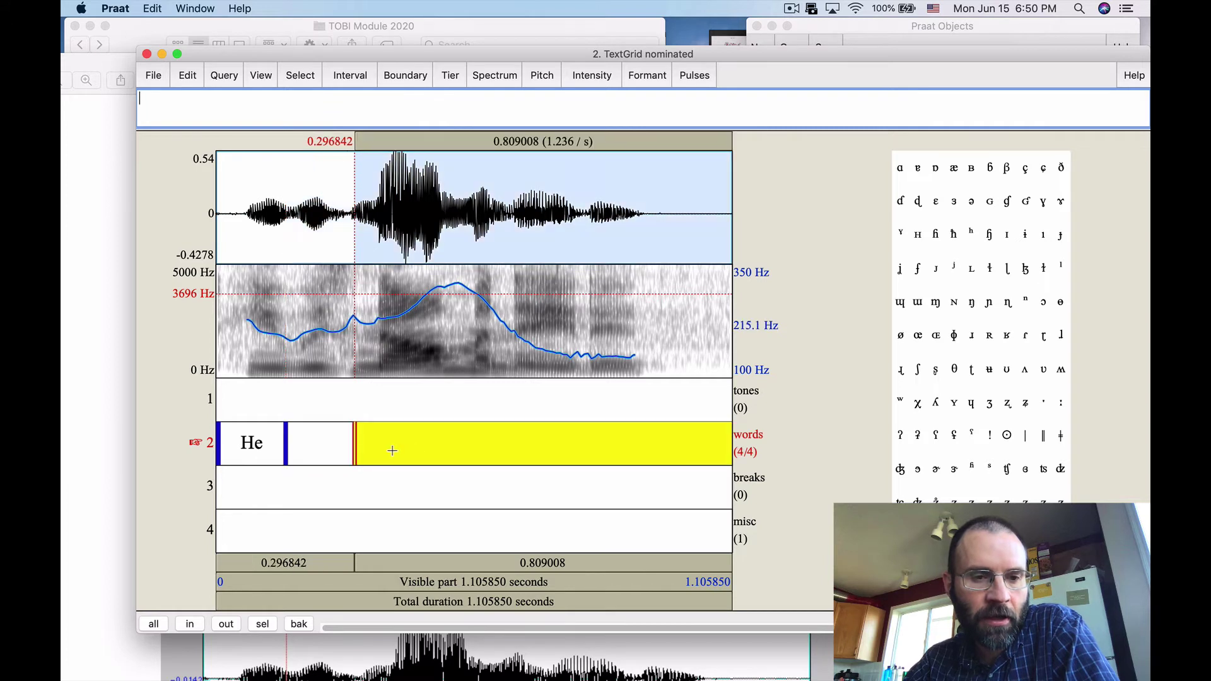
left_click(439, 567)
Step: Play the interval following "He" and label it "was", and label the final words-tier interval "nominated"
left_click(323, 445)
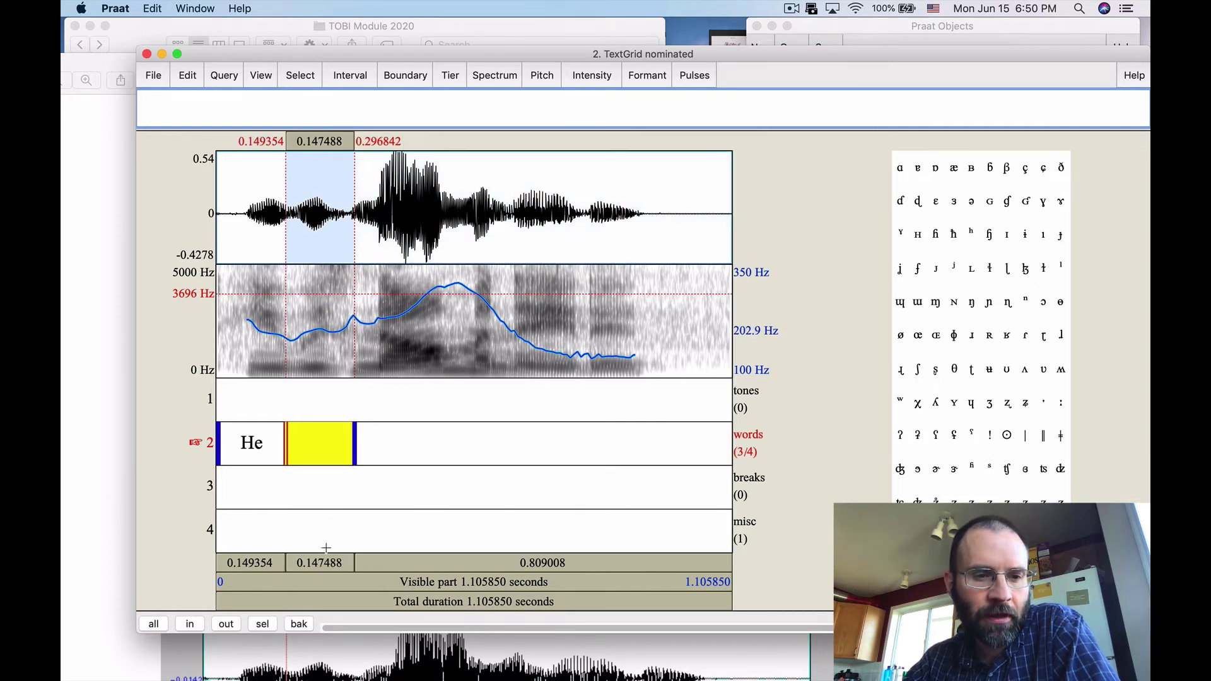
left_click(324, 563)
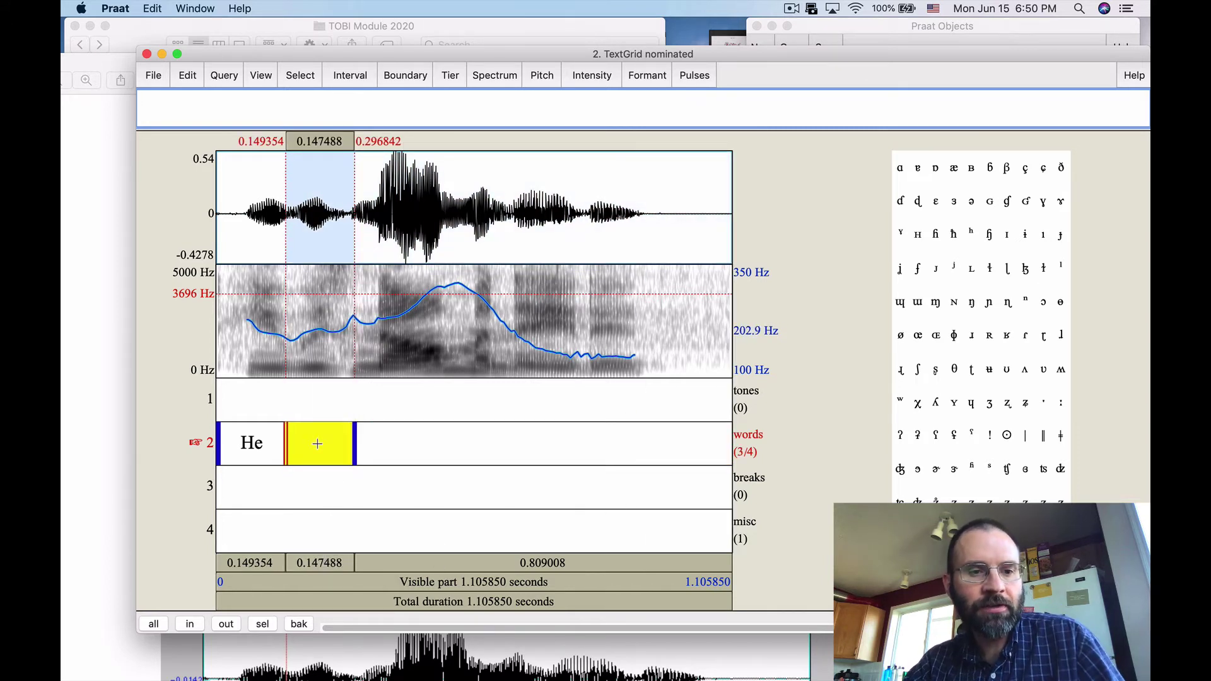
type("was")
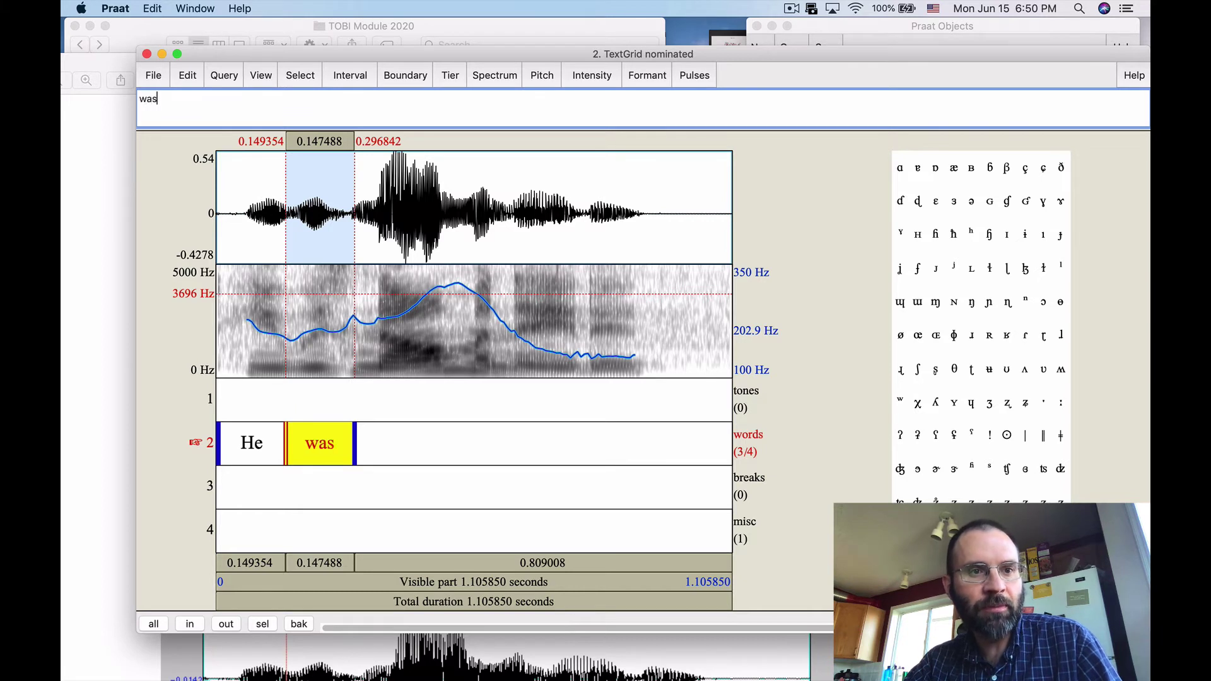
left_click(398, 460)
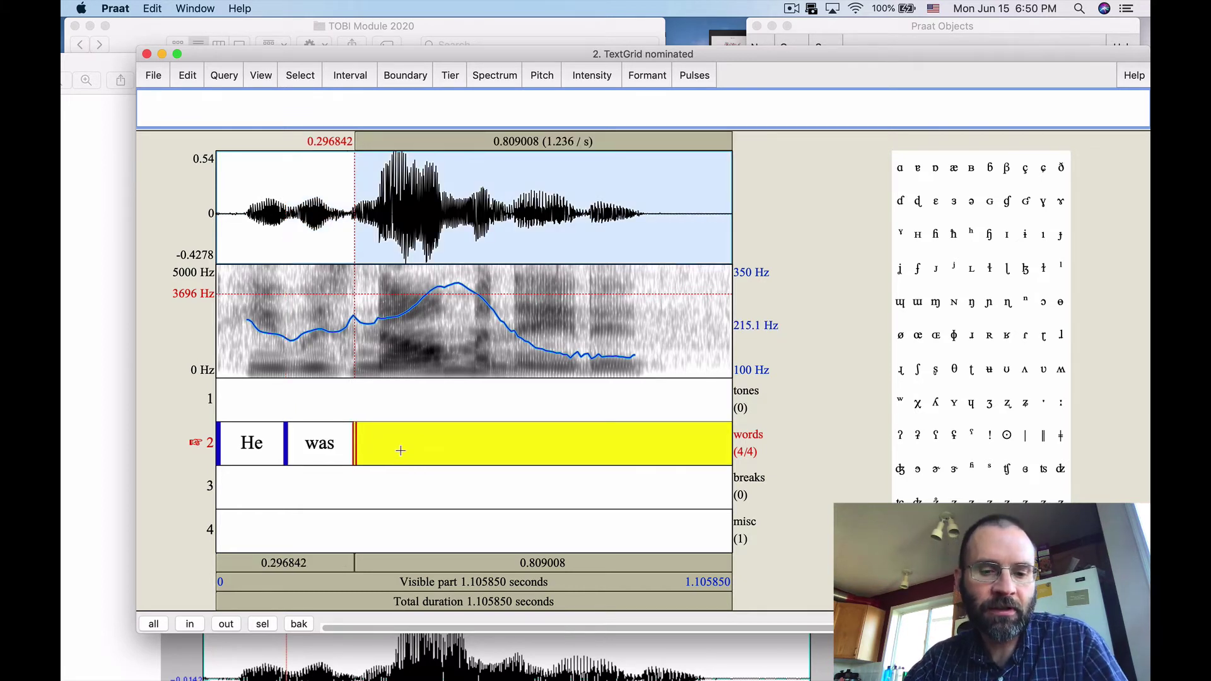
type("nominated")
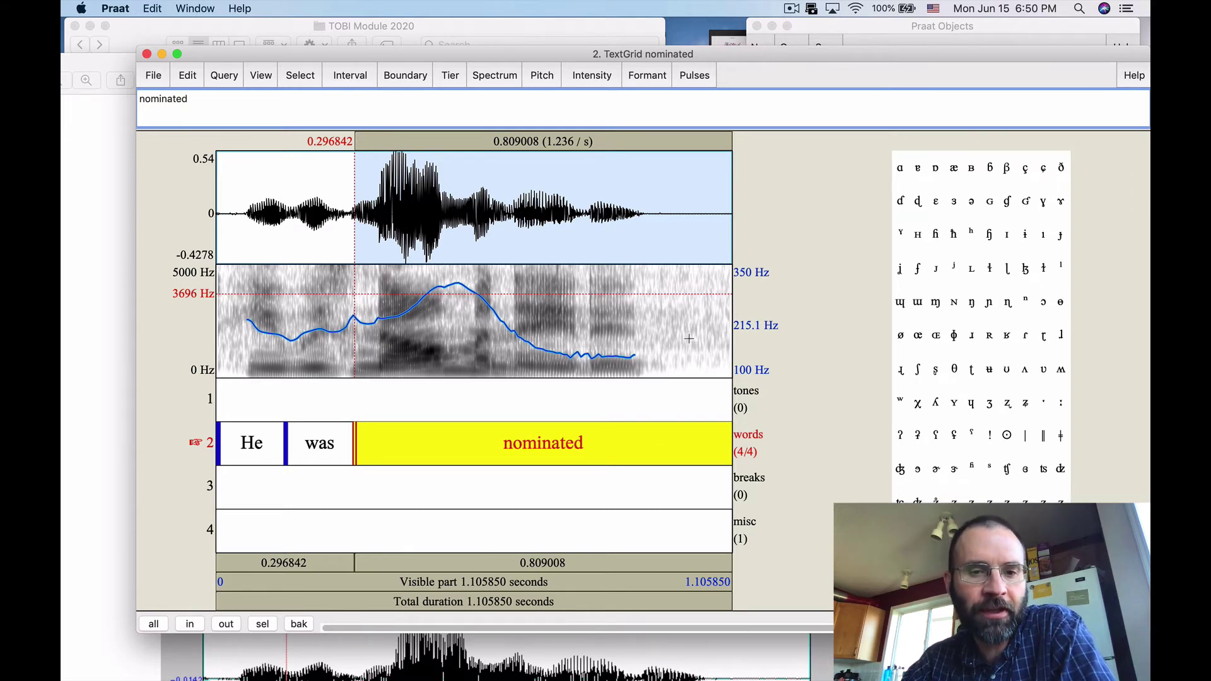
Step: Play "was", shift its end boundary out to about 0.386 s and back to about 0.294 s, and replay the interval
left_click(319, 457)
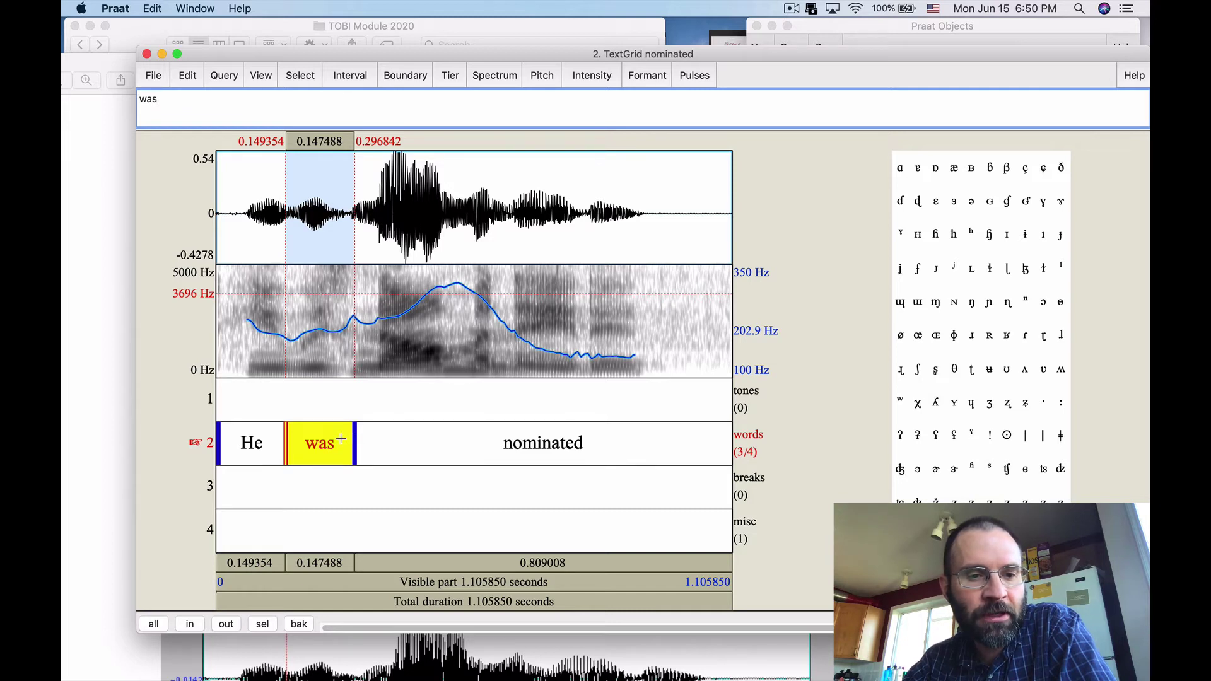
left_click(339, 563)
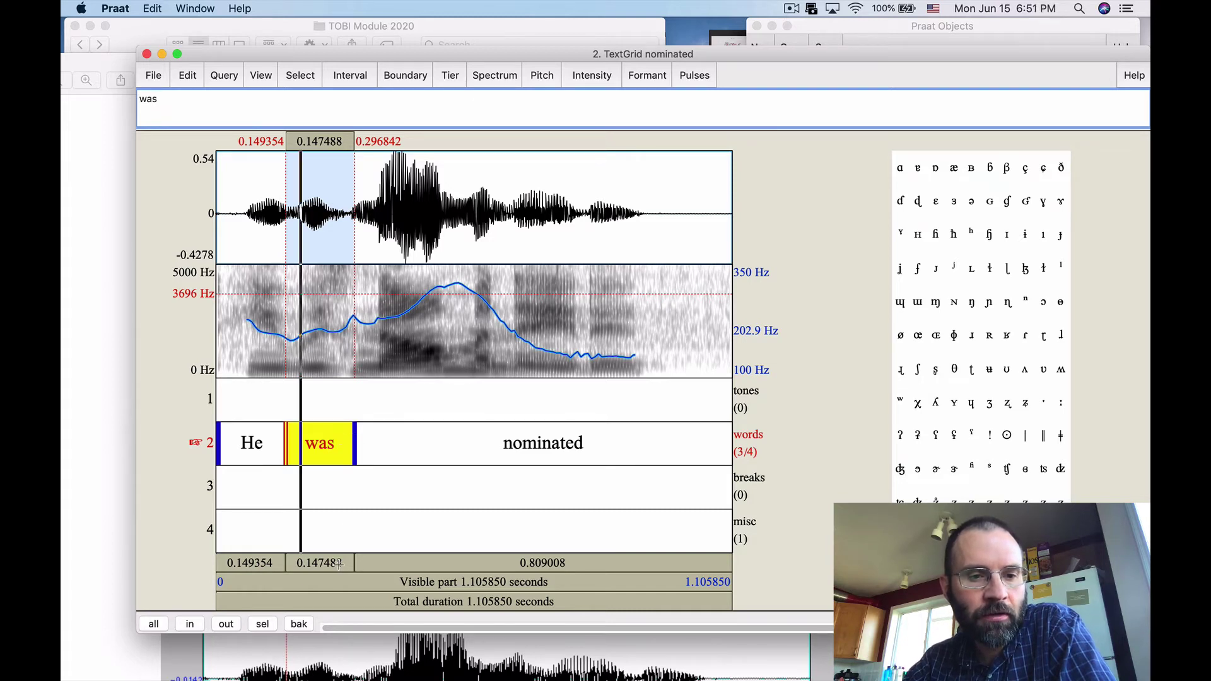
left_click(354, 446)
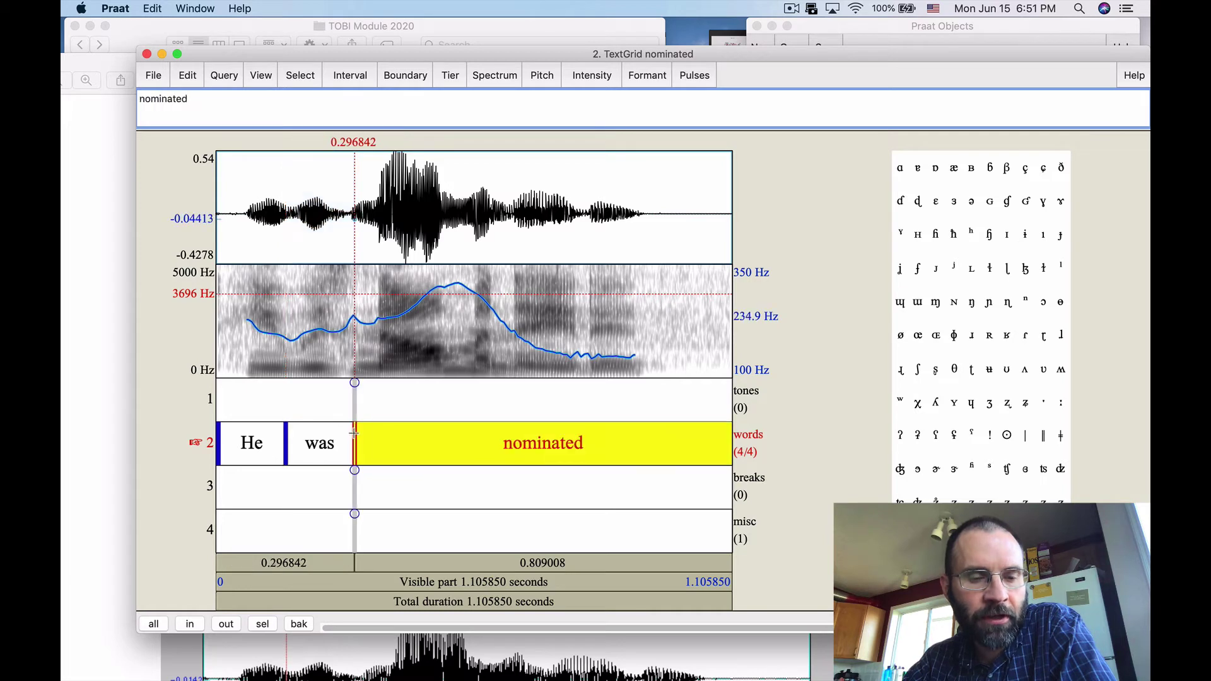
left_click_drag(355, 433, 396, 432)
left_click(355, 448)
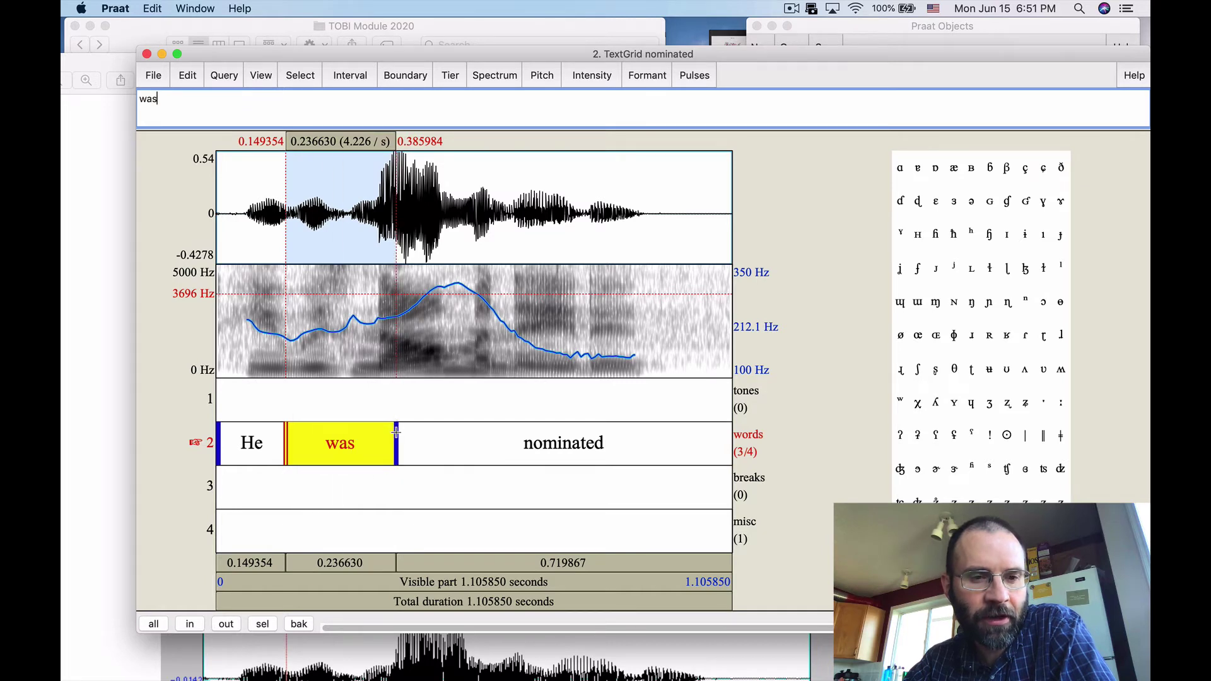
left_click_drag(397, 433, 354, 432)
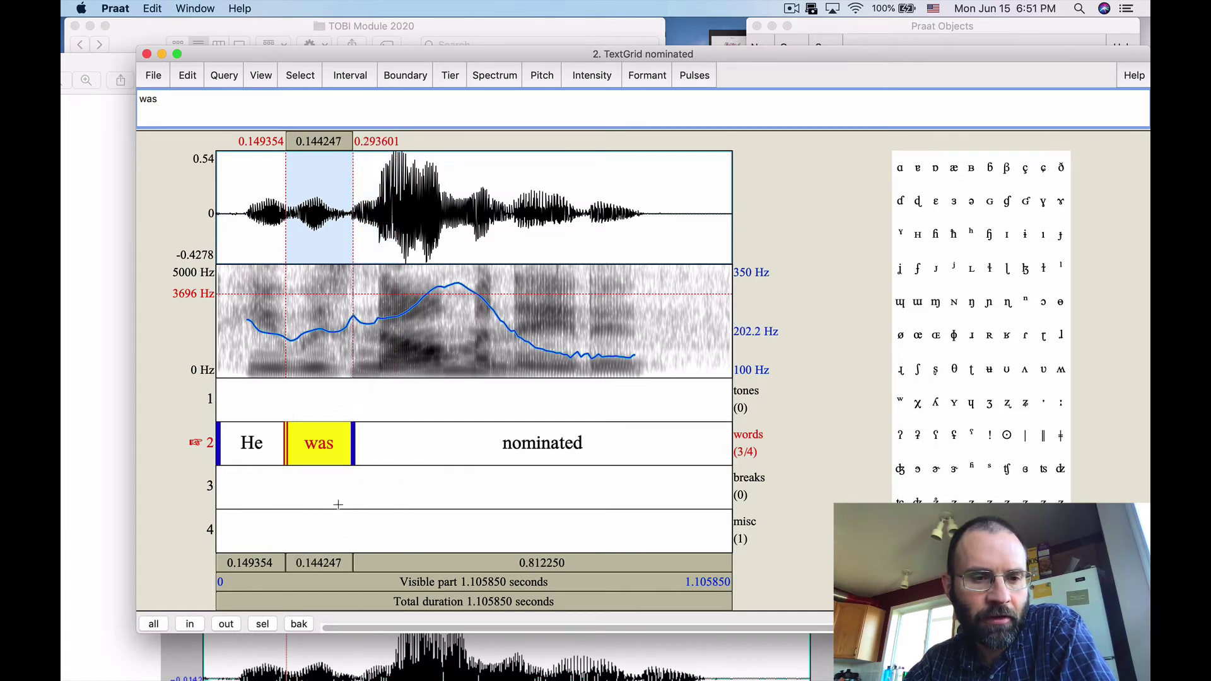
left_click(327, 564)
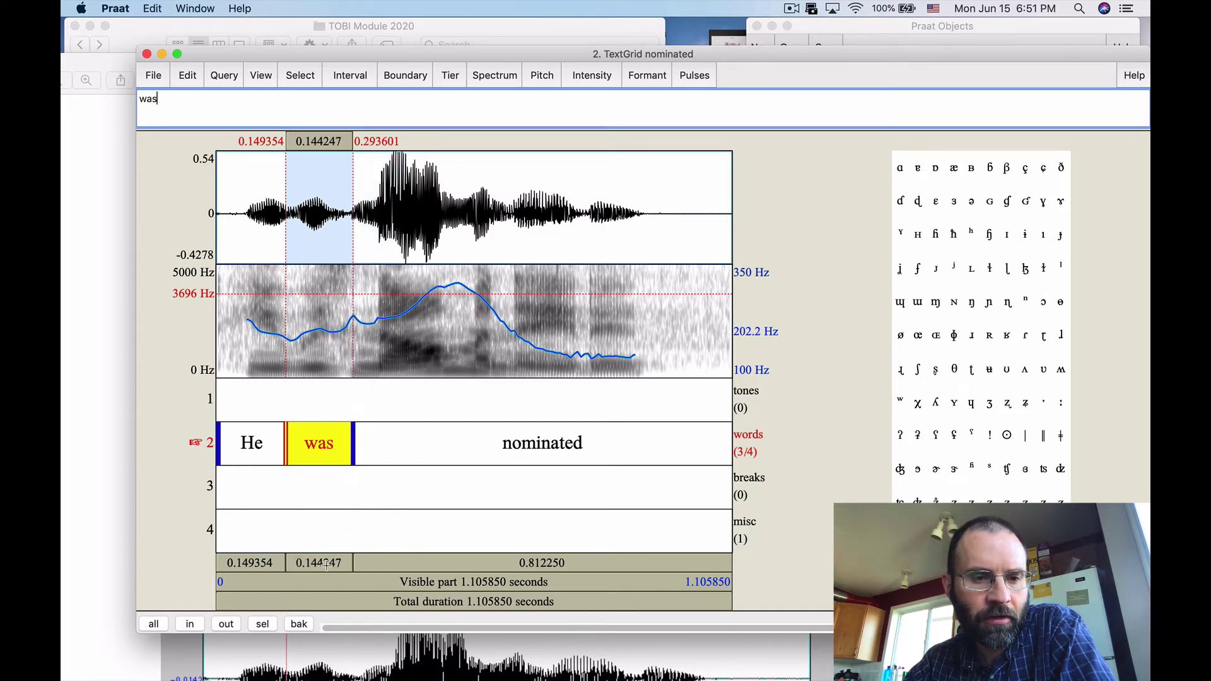
Step: Remove the words-tier boundary between "was" and "nominated" and play the merged interval
left_click(353, 442)
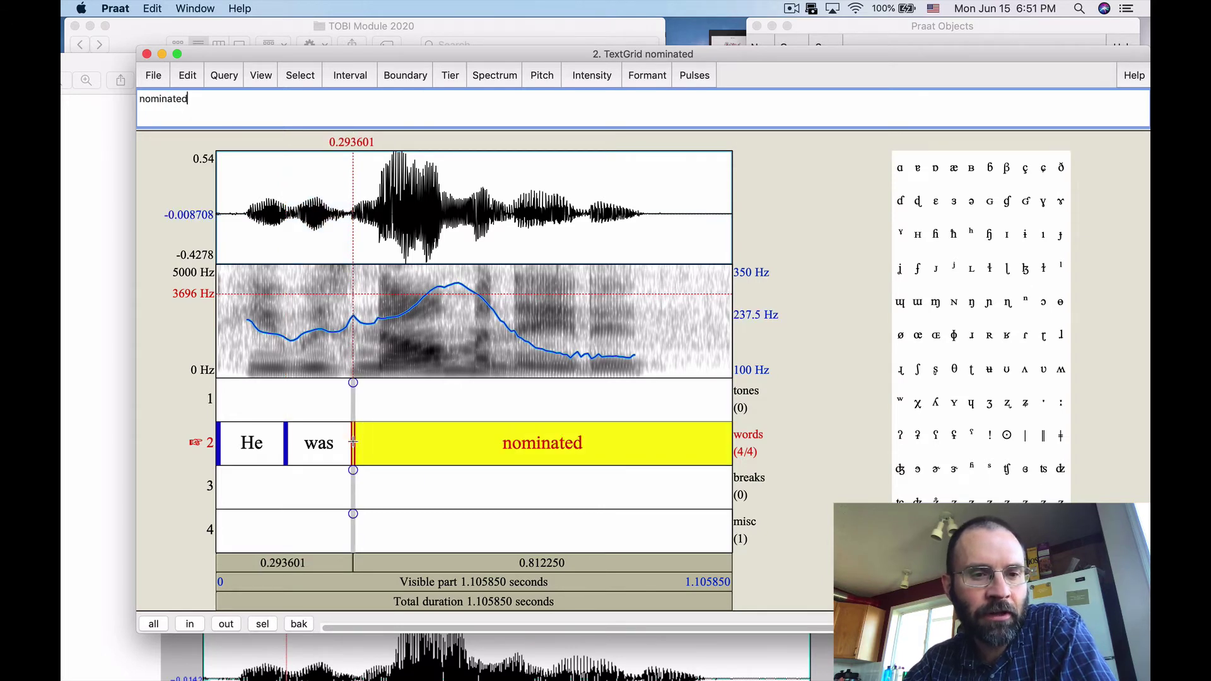
left_click(408, 76)
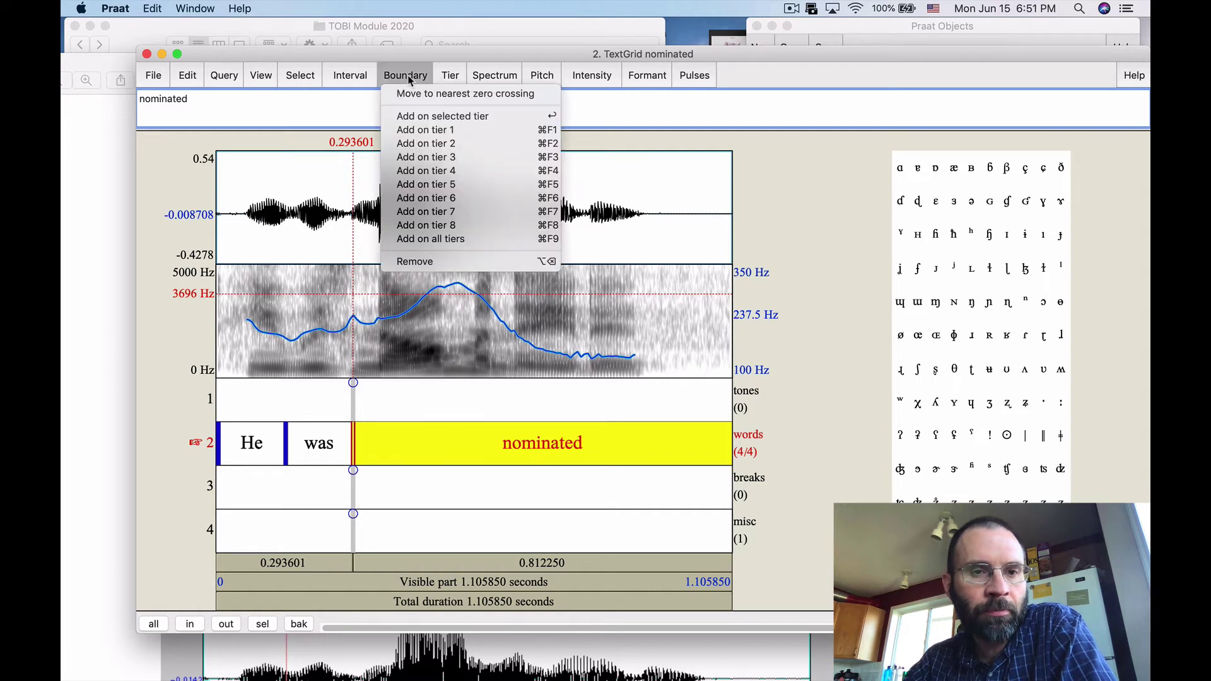
left_click(412, 264)
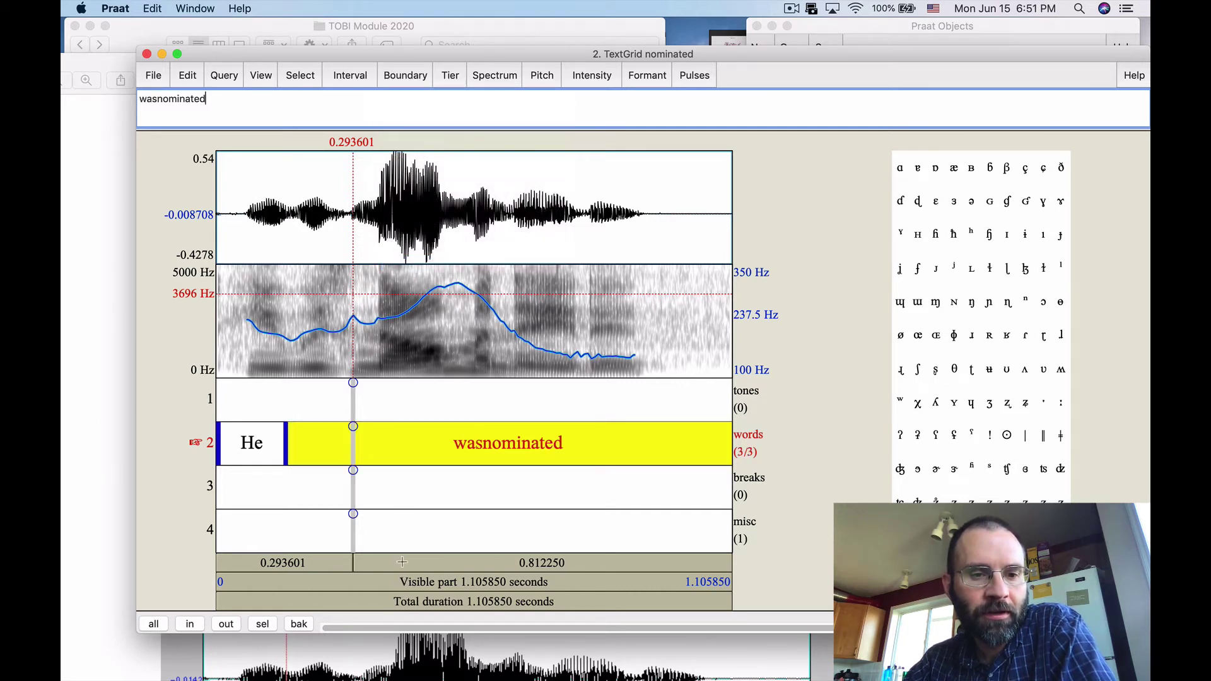
left_click(402, 562)
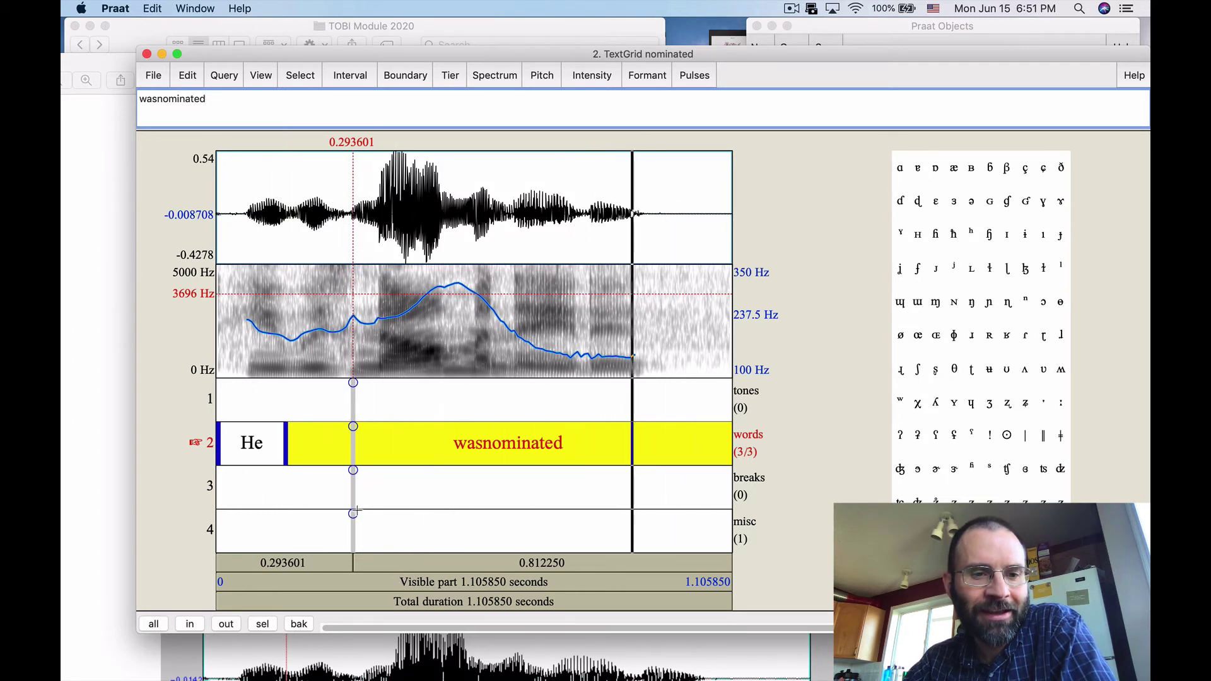
left_click(314, 445)
left_click(400, 565)
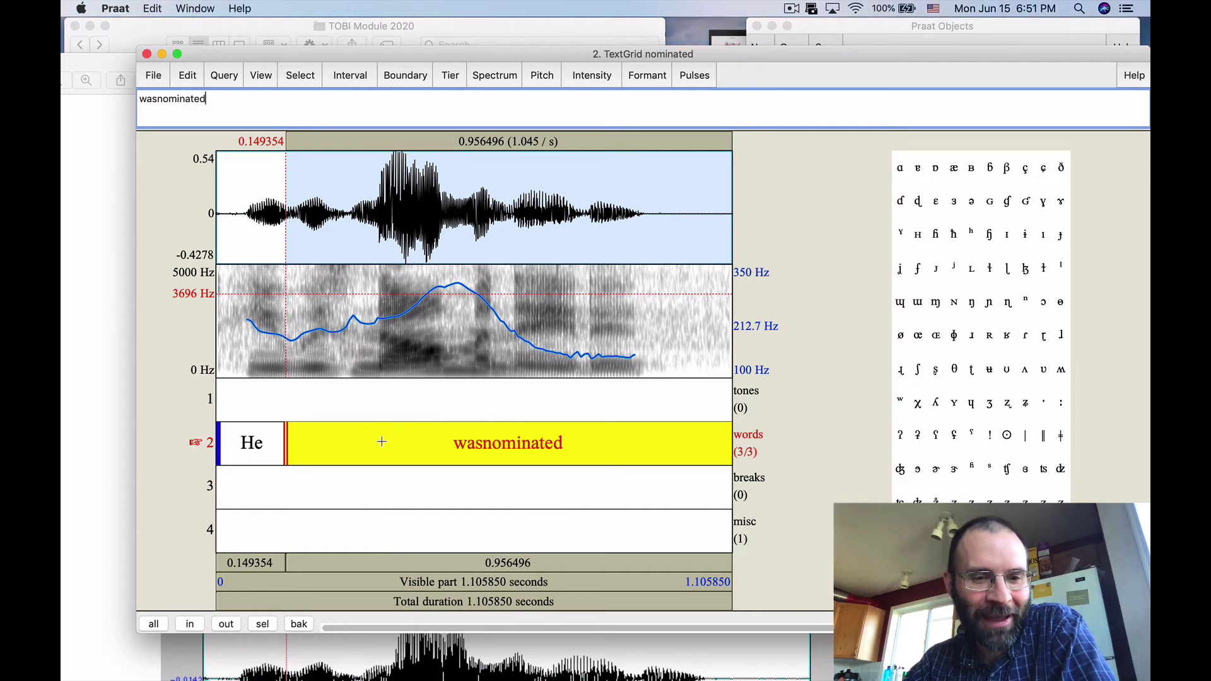
Step: Reinsert the words-tier boundary at about 0.294 s and trim the label of the interval before it to "was"
left_click(352, 371)
left_click(354, 427)
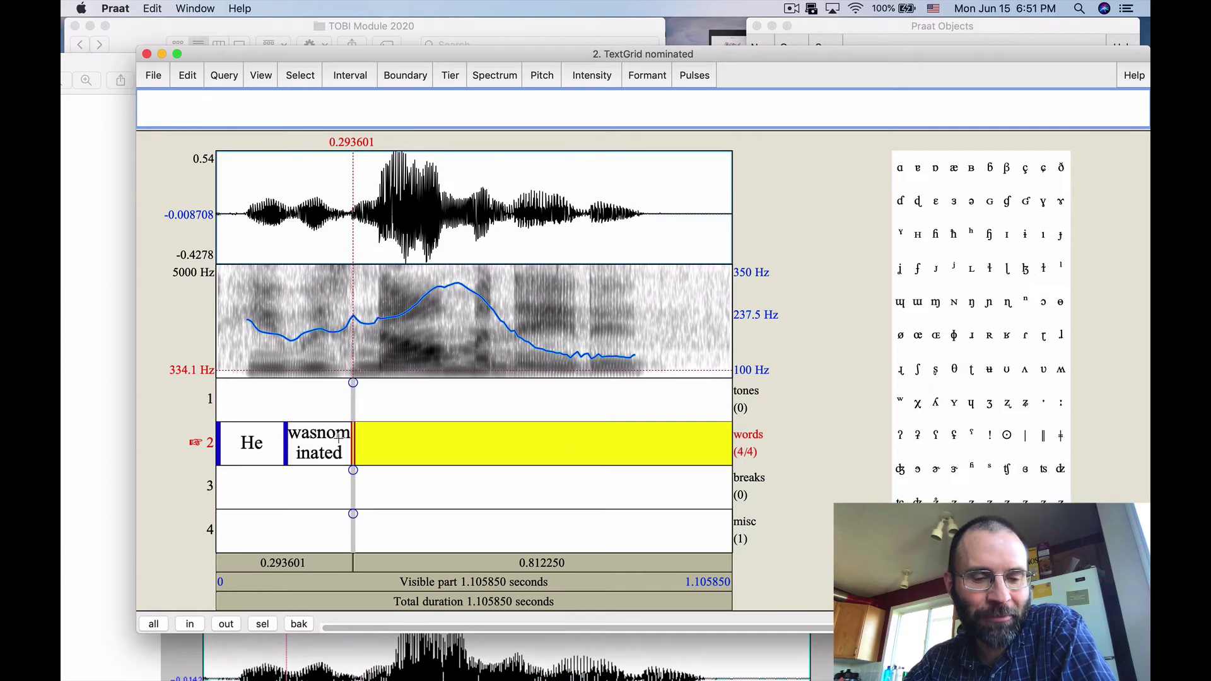
left_click(334, 443)
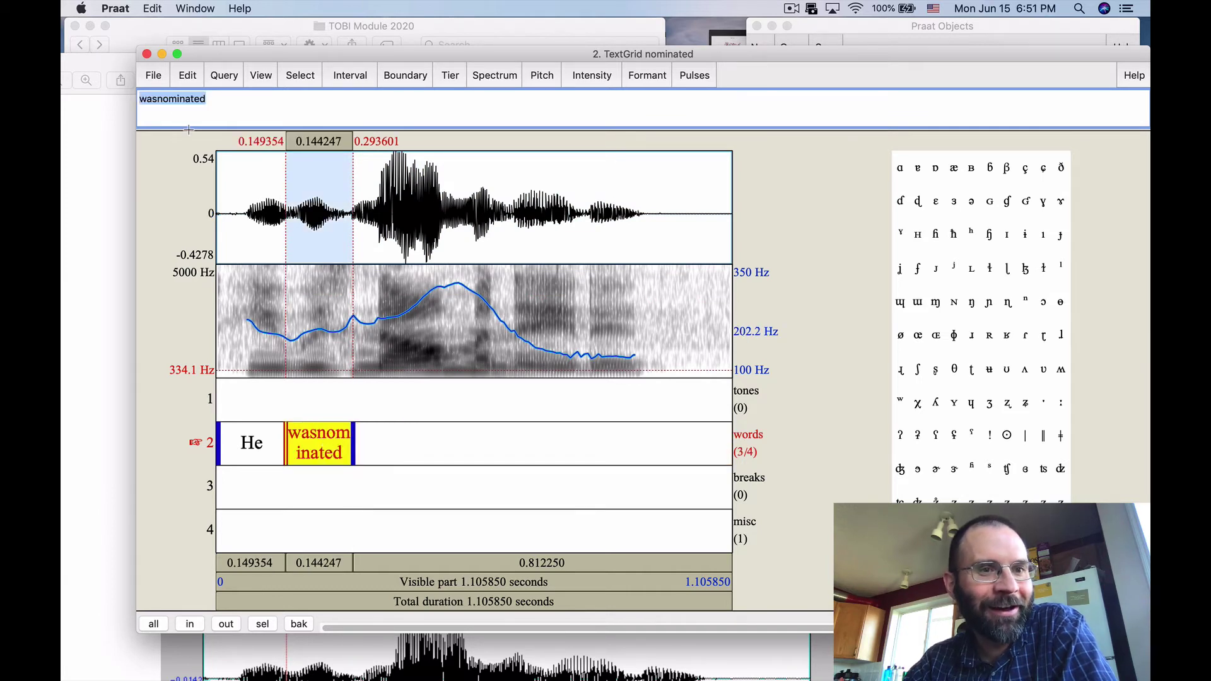
left_click_drag(156, 99, 228, 105)
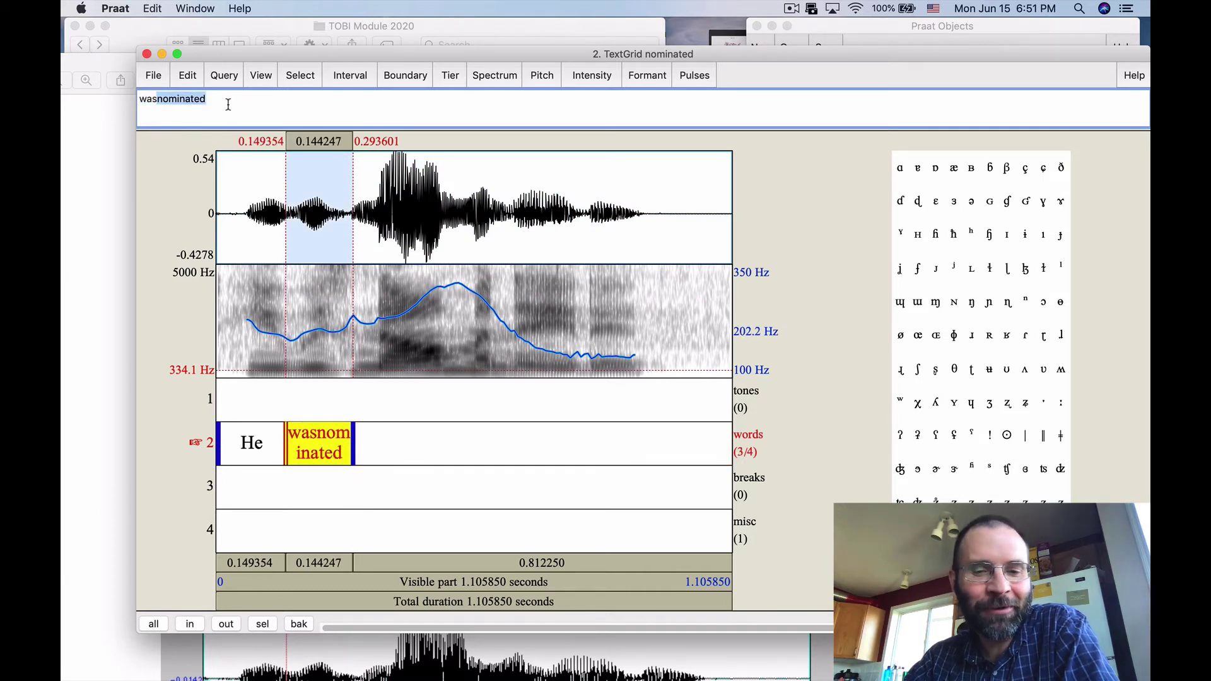
key("BackSpace")
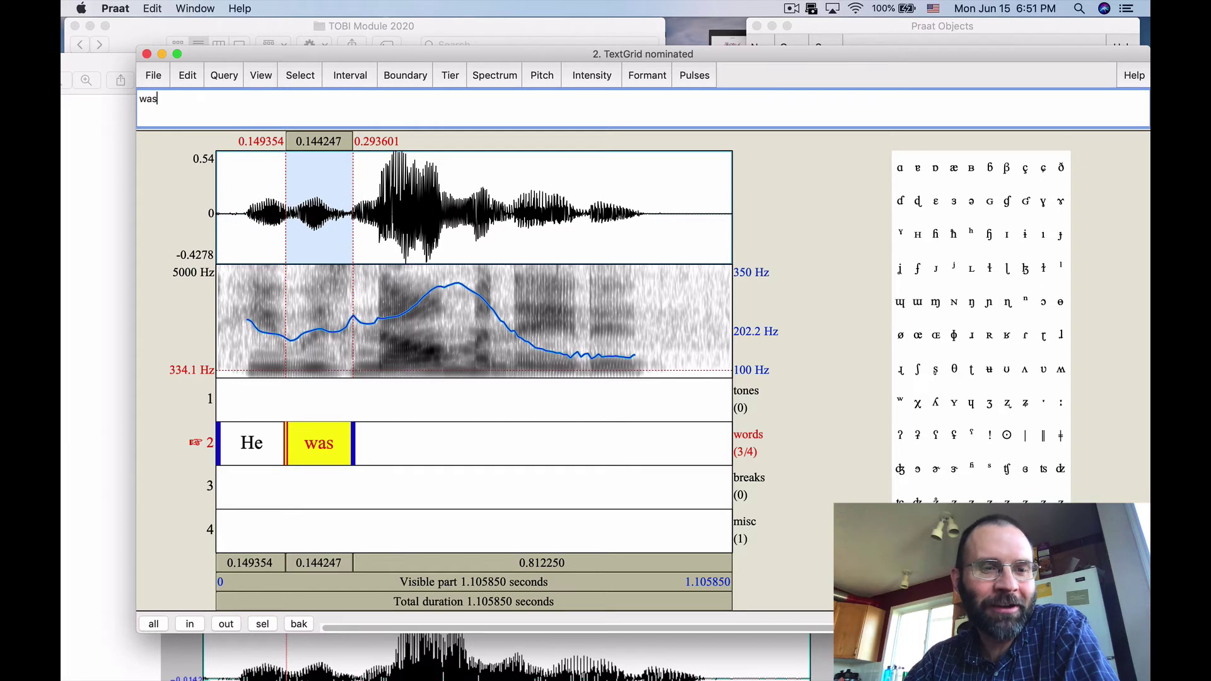
Step: Insert a words-tier boundary just past the end of the utterance at about 0.968 s
left_click(667, 349)
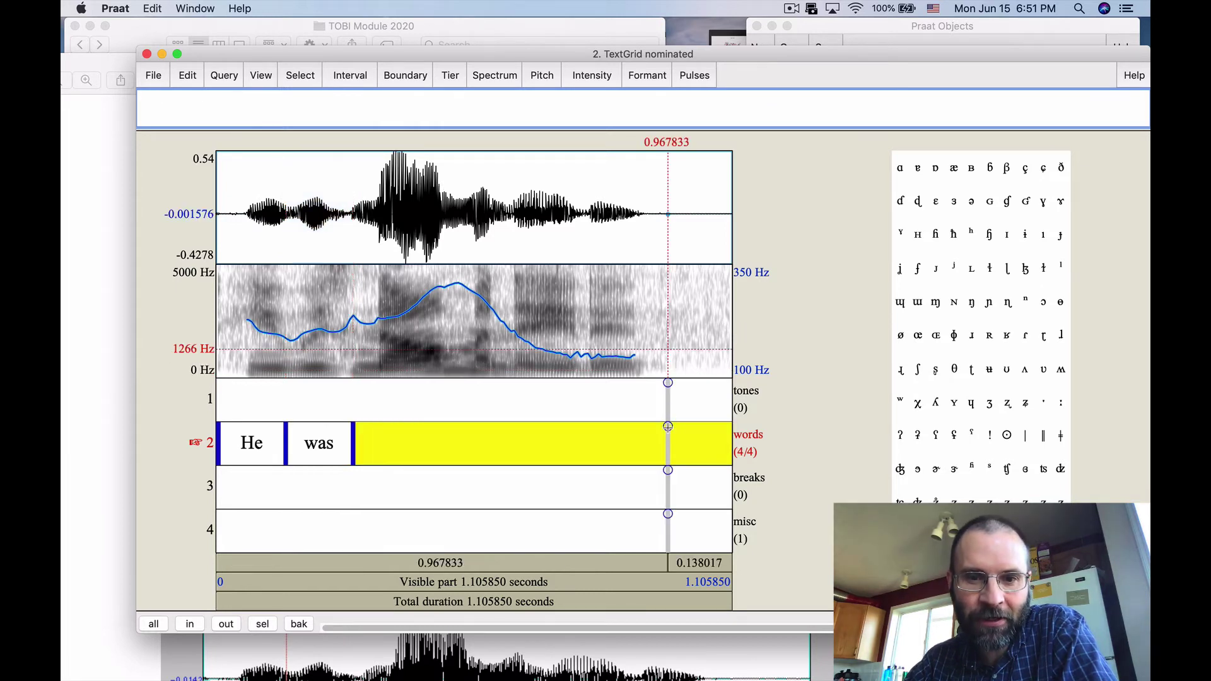
left_click(667, 427)
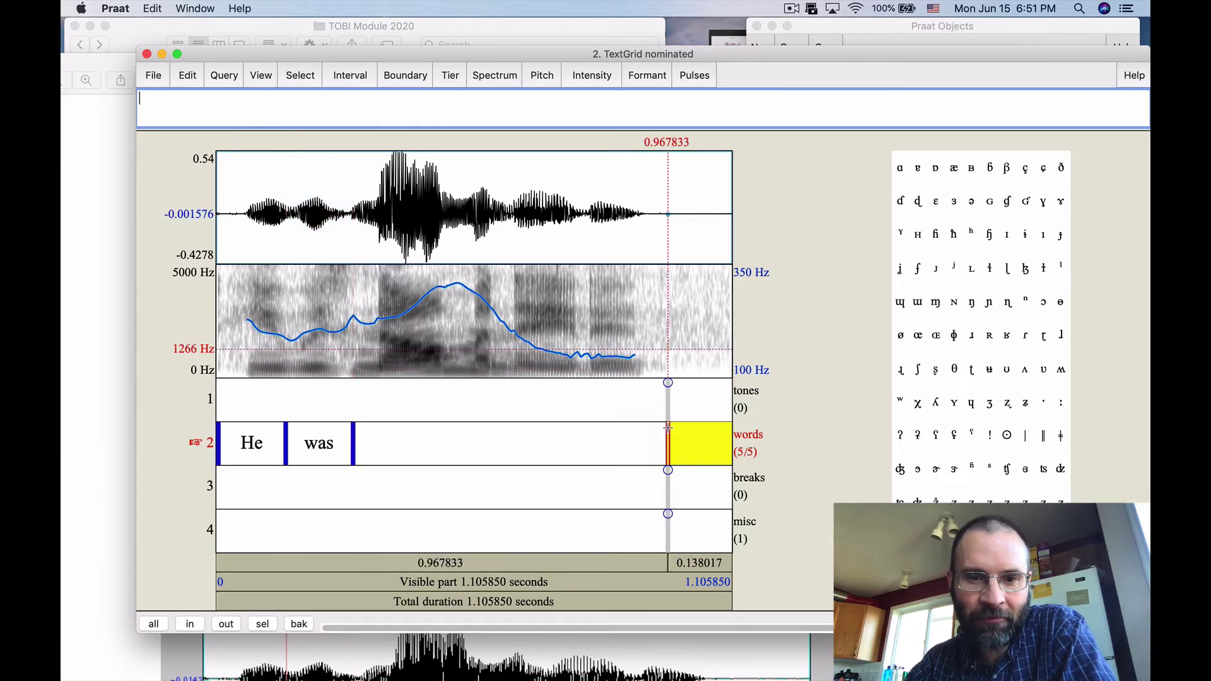
Step: Play the words-tier interval between about 0.294 s and 0.968 s and label it "nominated"
left_click(567, 452)
left_click(579, 563)
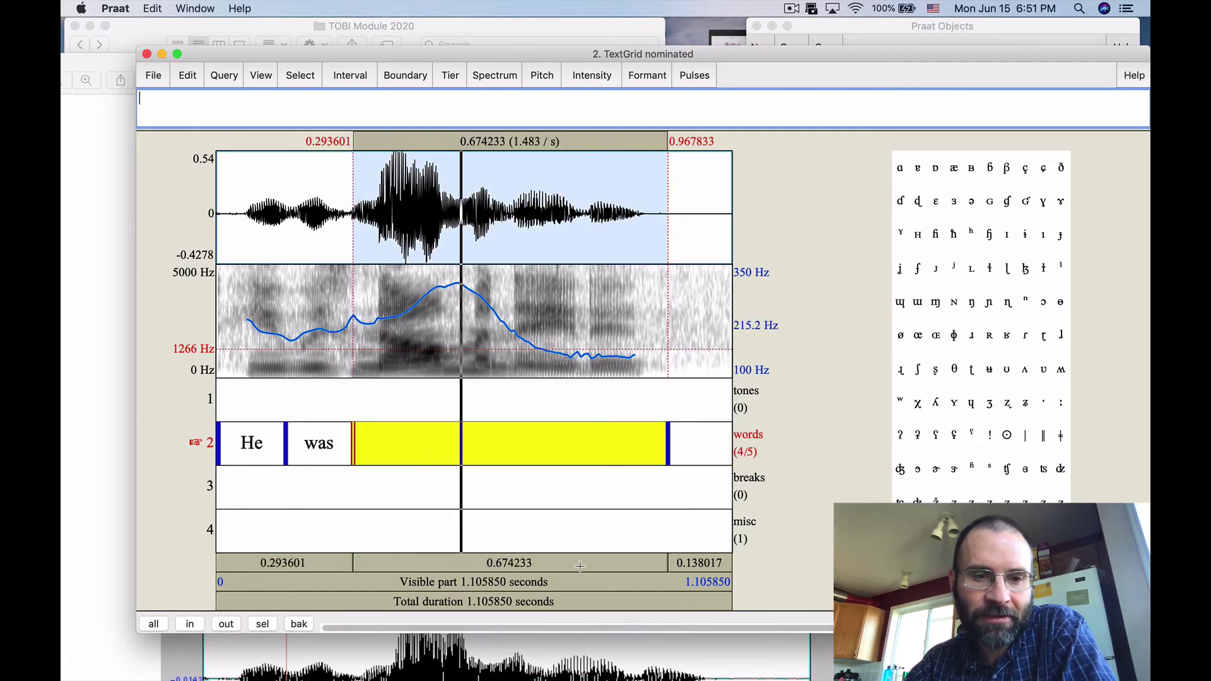
type("nominated")
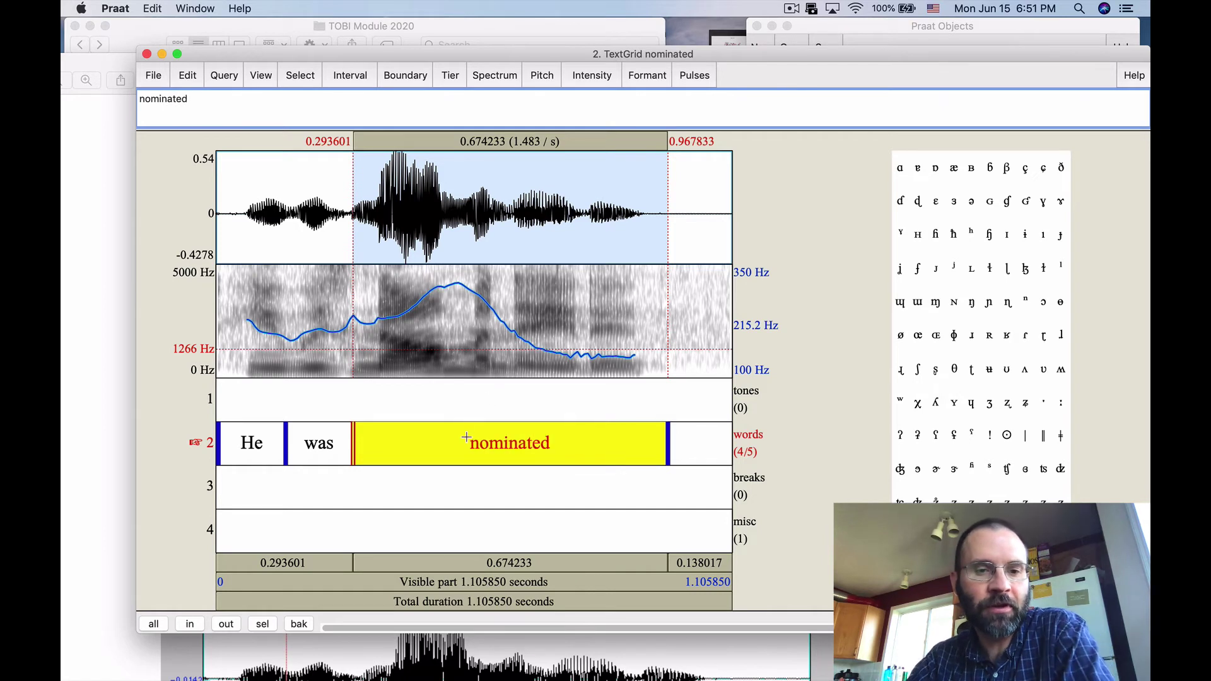
Step: Play the "He", "was" and "nominated" intervals one by one to check the word boundaries
left_click(319, 453)
left_click(258, 448)
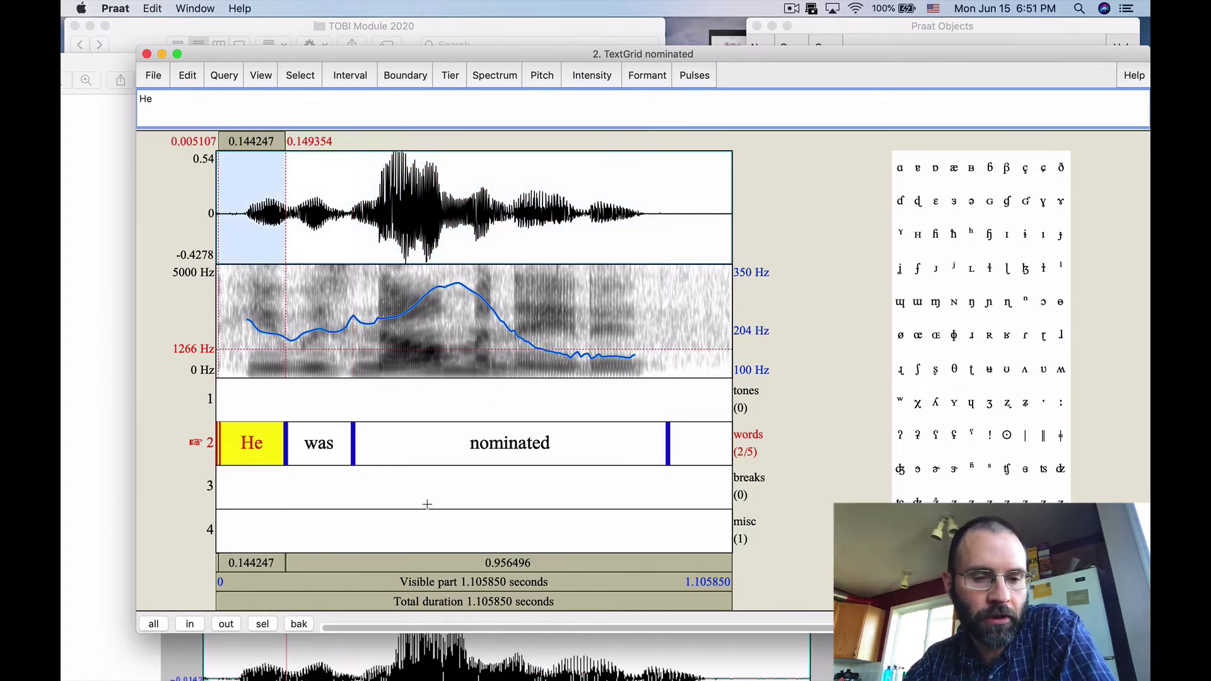
left_click(264, 568)
left_click(314, 444)
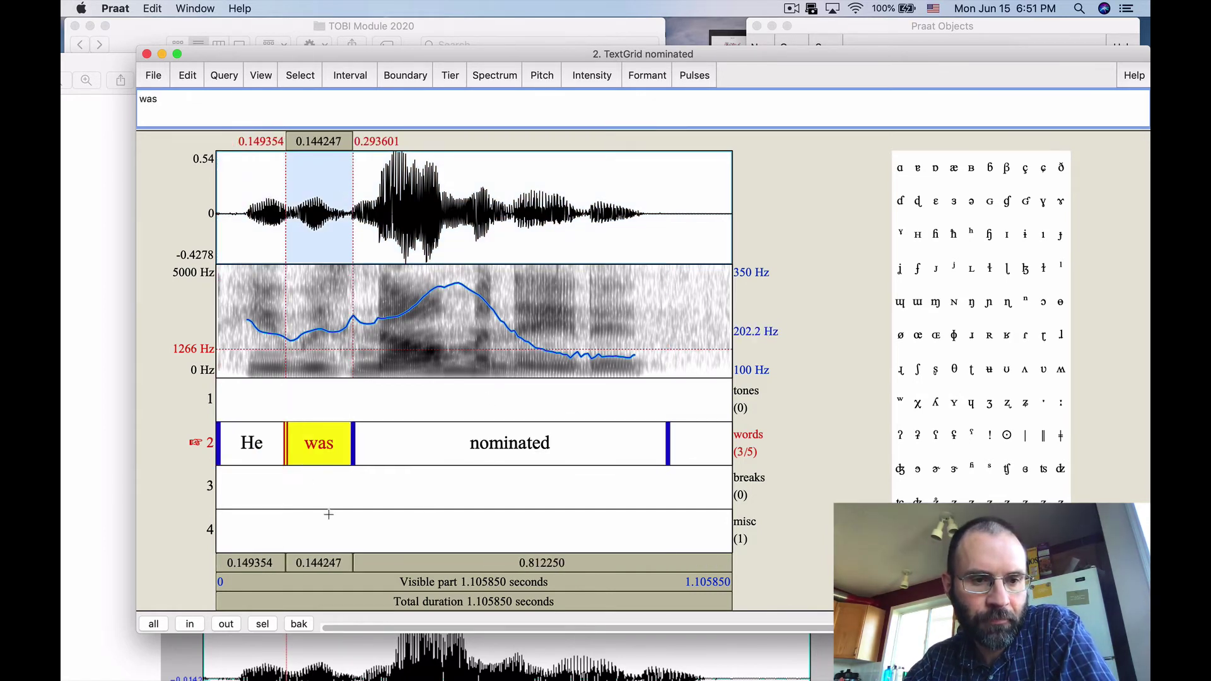
left_click(331, 567)
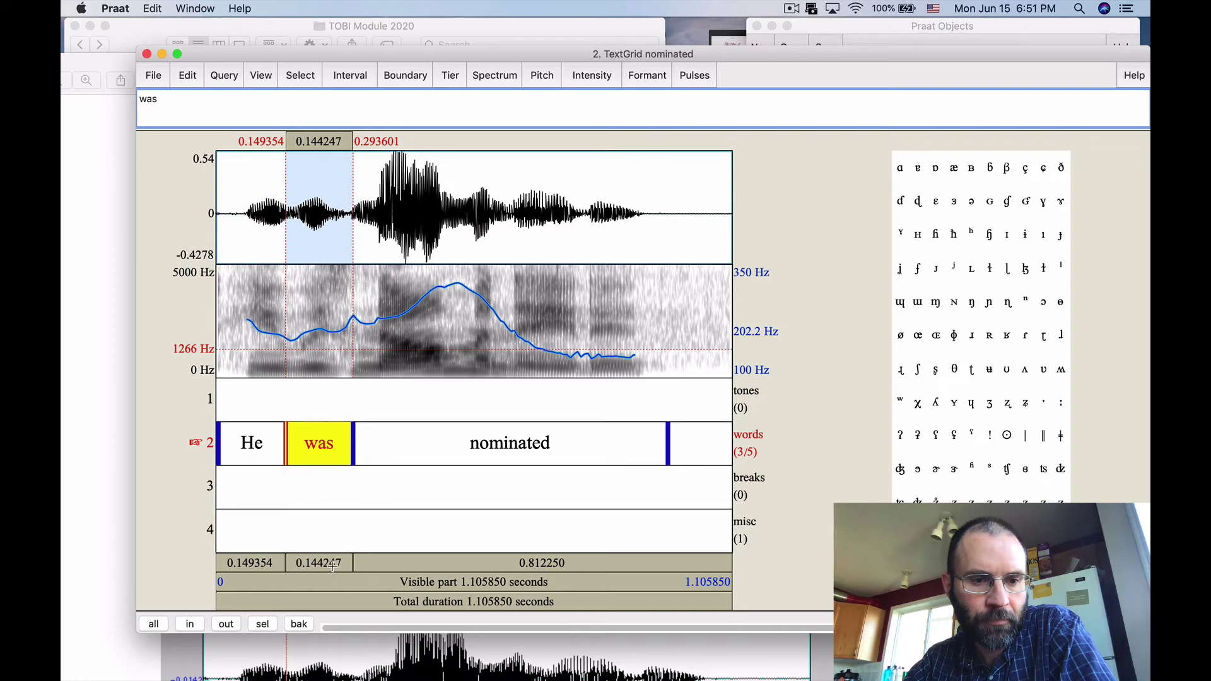
left_click(474, 435)
left_click(442, 561)
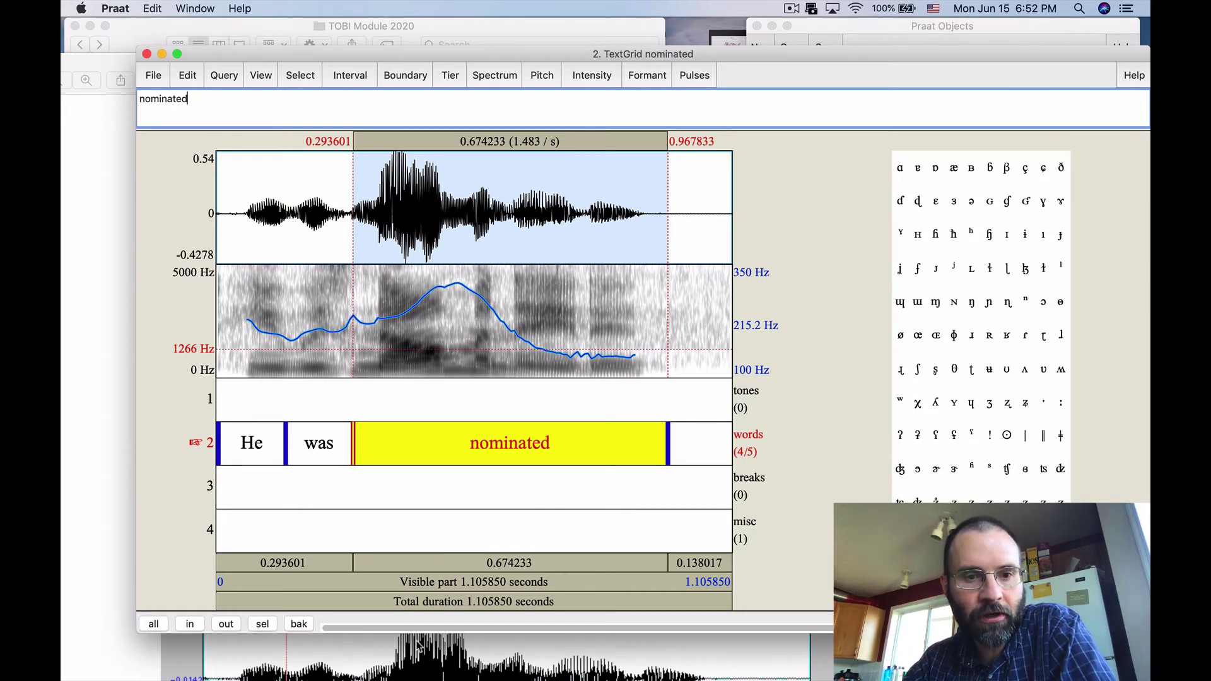
Step: Switch to makingtextgrids2018.pdf in Preview, review section 6 on labelling the tones tier, and return to the TextGrid in Praat
left_click(396, 659)
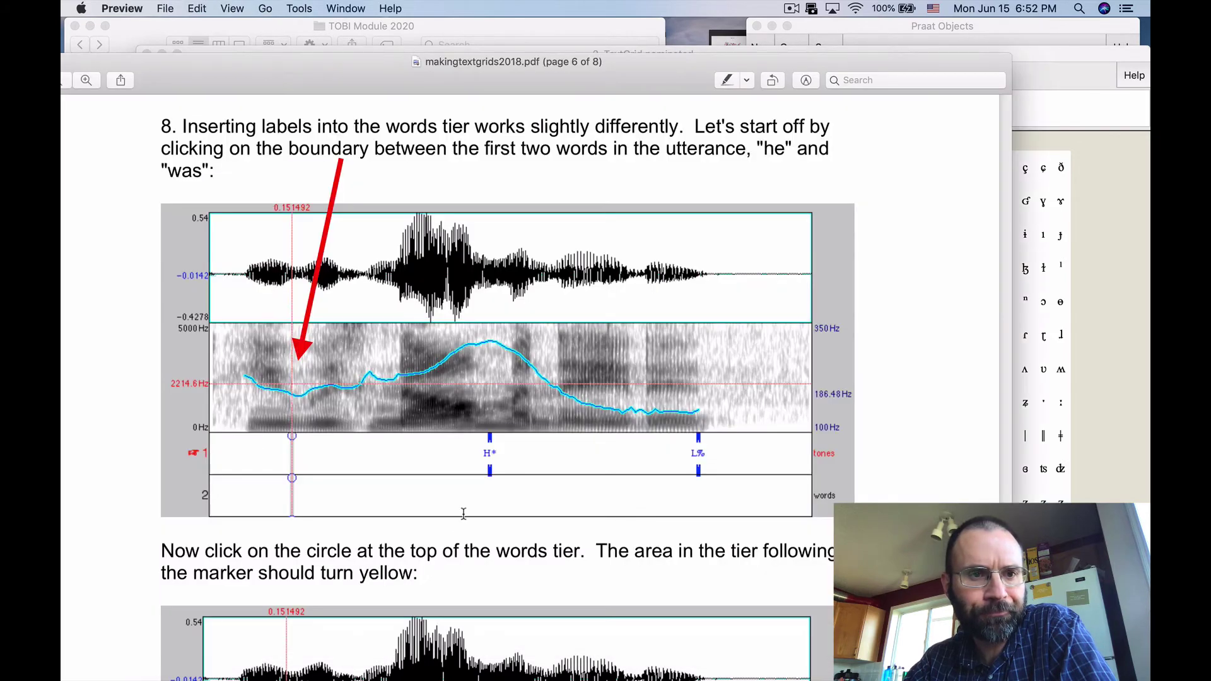
scroll(463, 514, "up", 15)
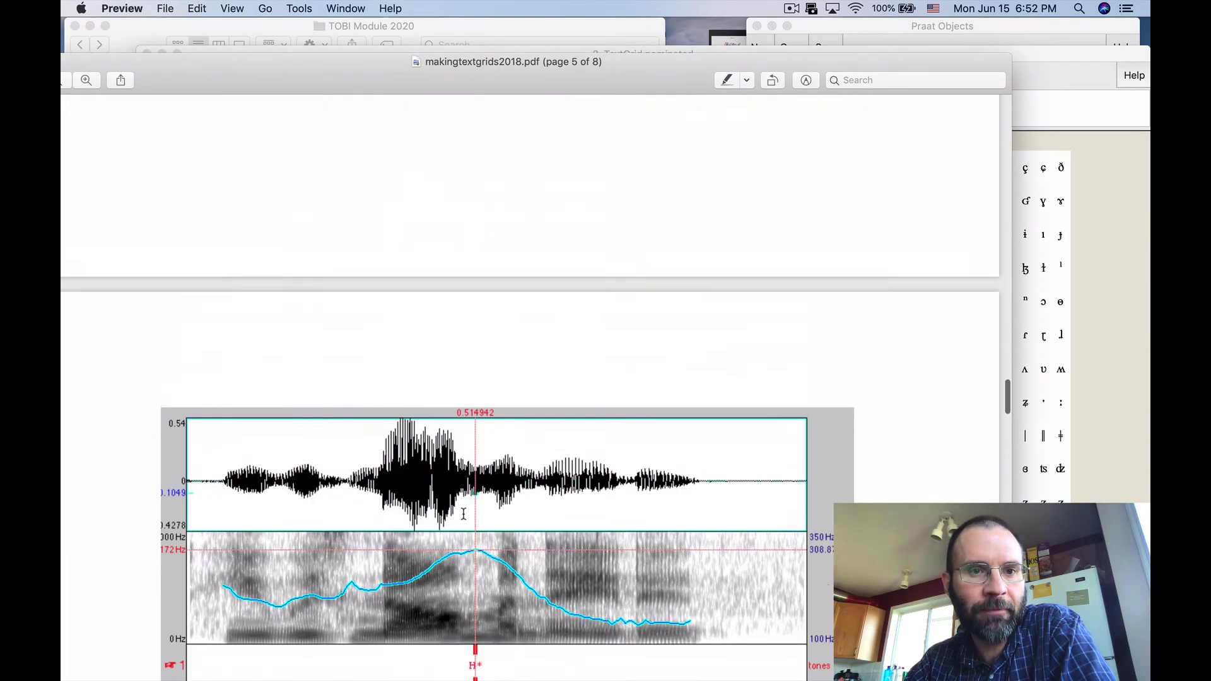
scroll(464, 514, "up", 15)
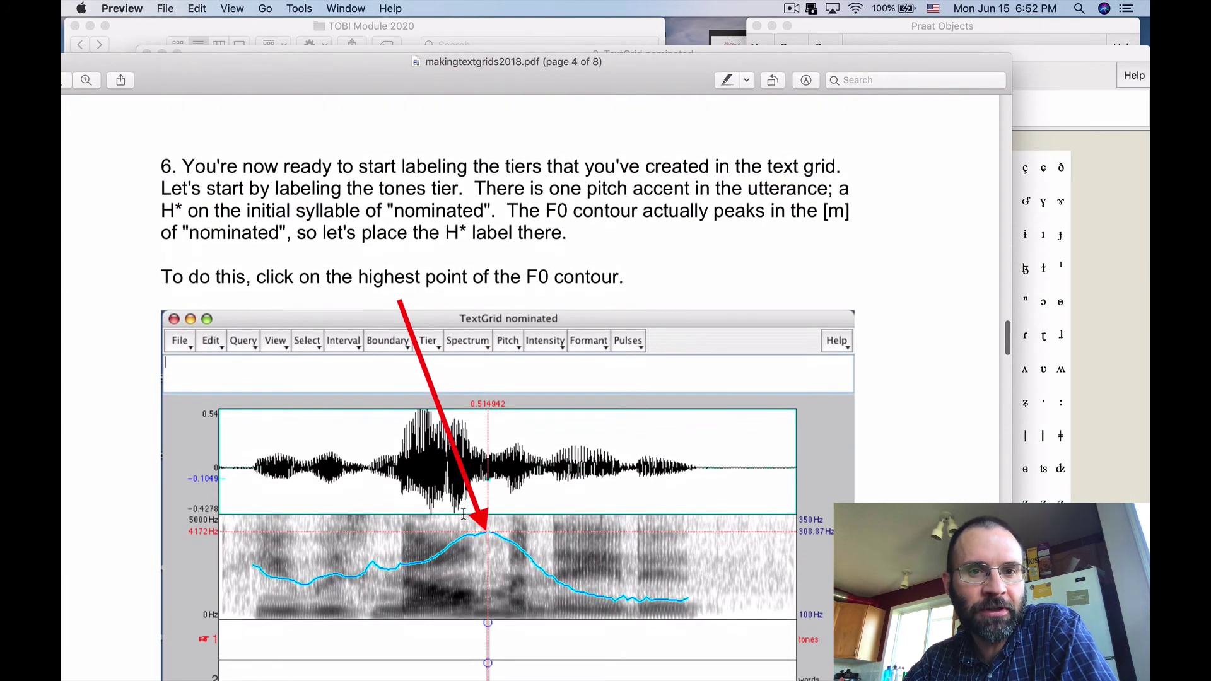
scroll(464, 514, "down", 2)
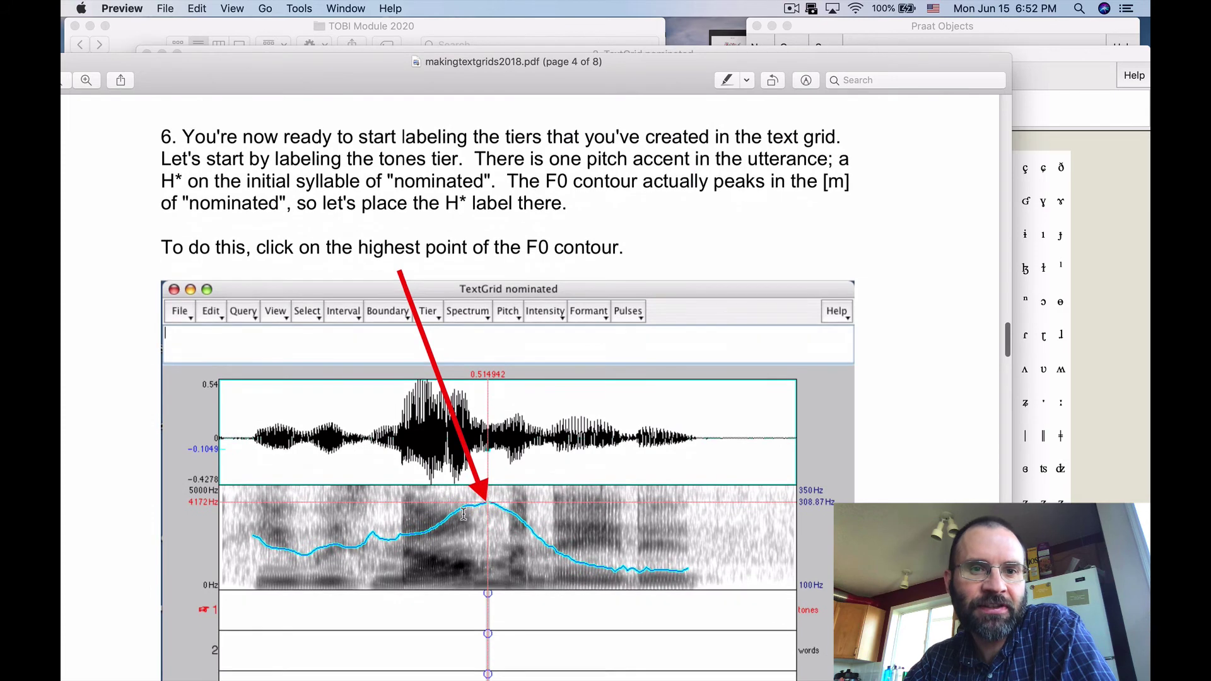
left_click(1030, 61)
left_click_drag(1030, 61, 1029, 34)
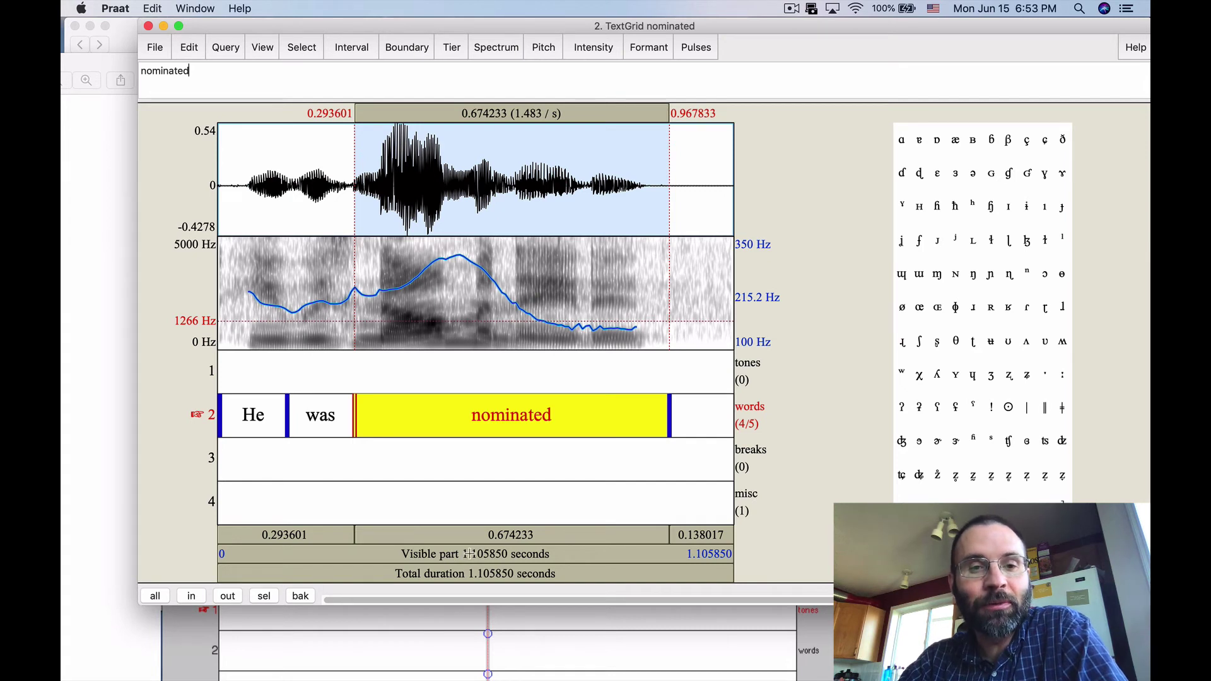
Step: Play the whole utterance several times to listen for the pitch accent
left_click(468, 554)
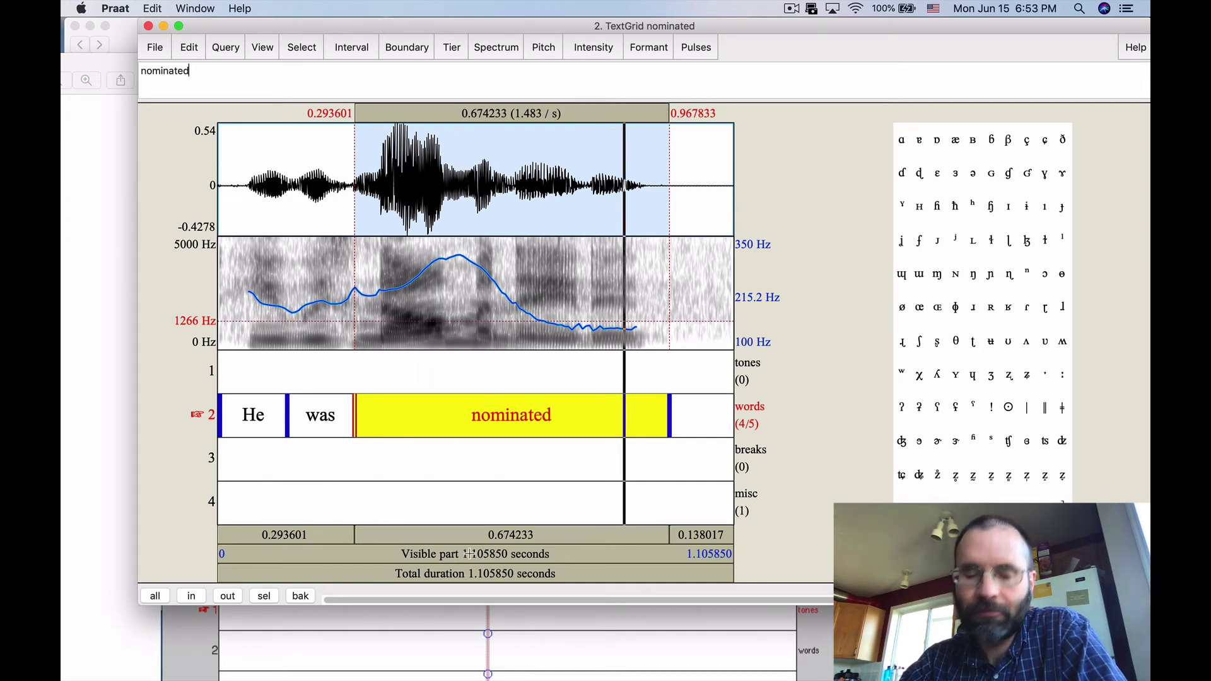
left_click(469, 554)
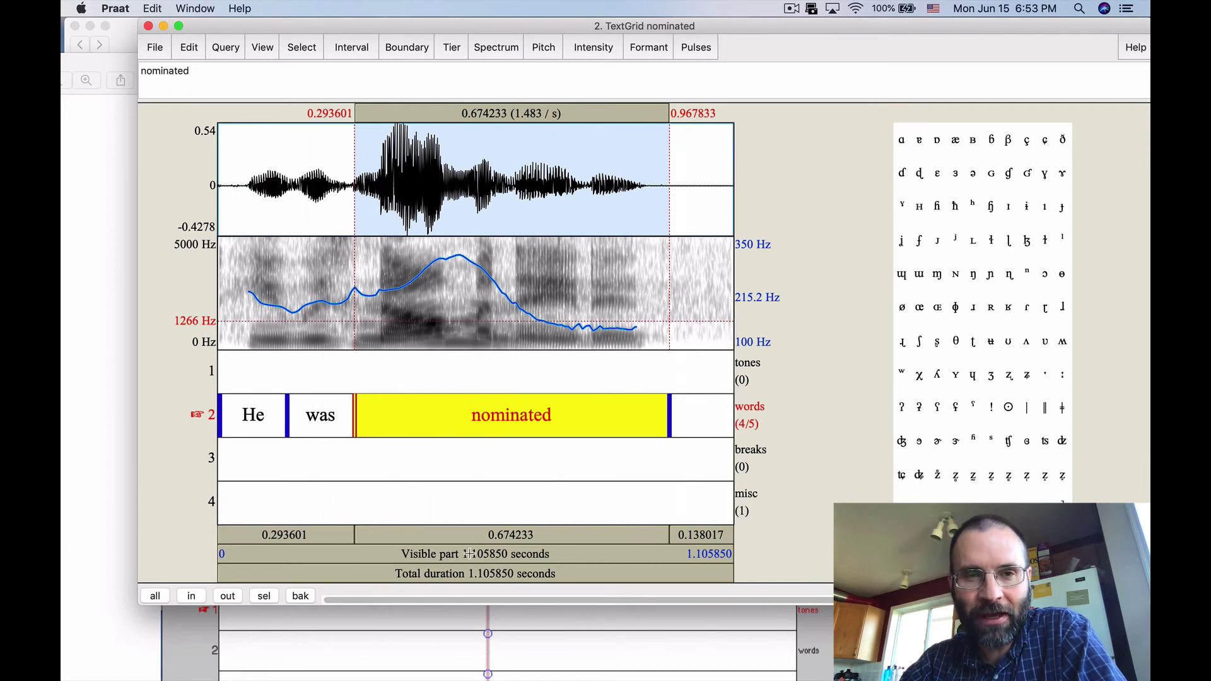
left_click(469, 553)
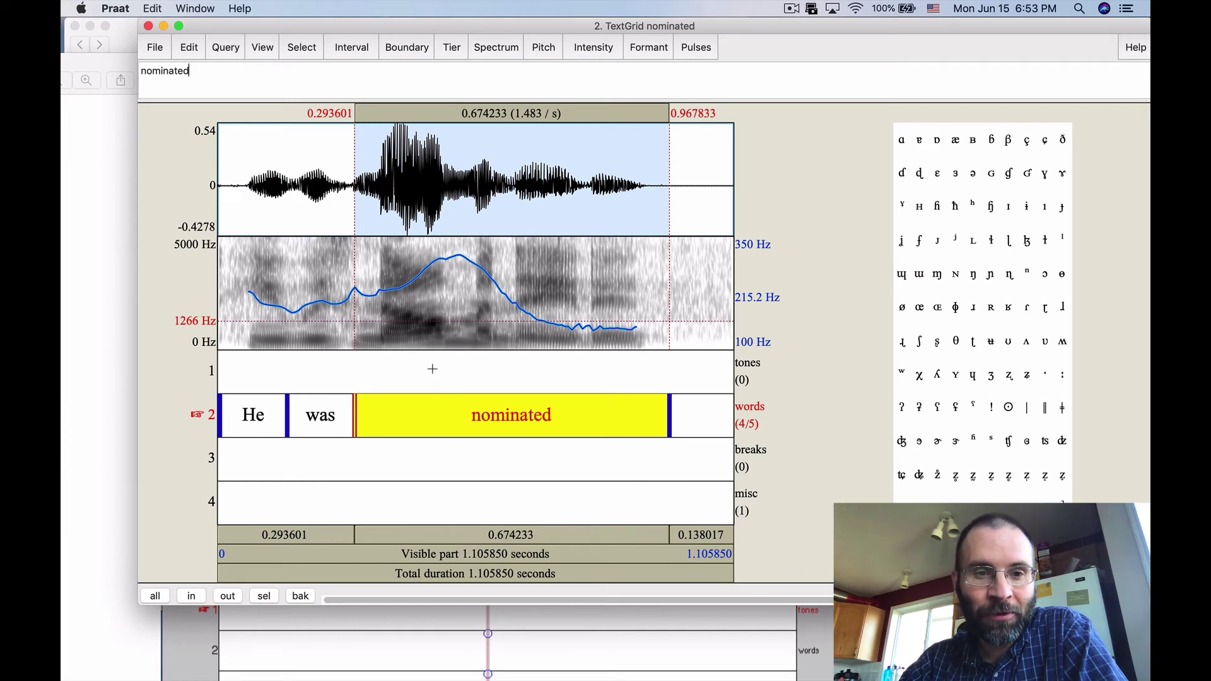
Step: Select and play the initial syllable of "nominated", then isolate its [m] from about 0.486 s to 0.556 s
left_click_drag(357, 346, 476, 355)
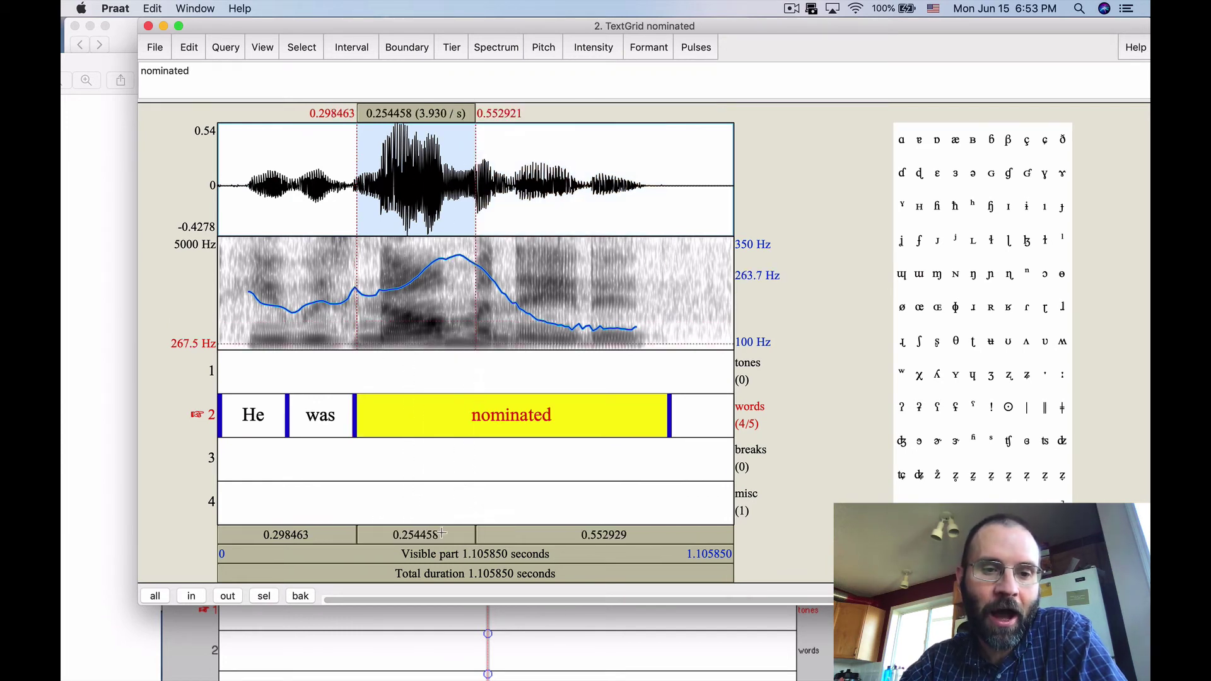
left_click(442, 534)
left_click(442, 534)
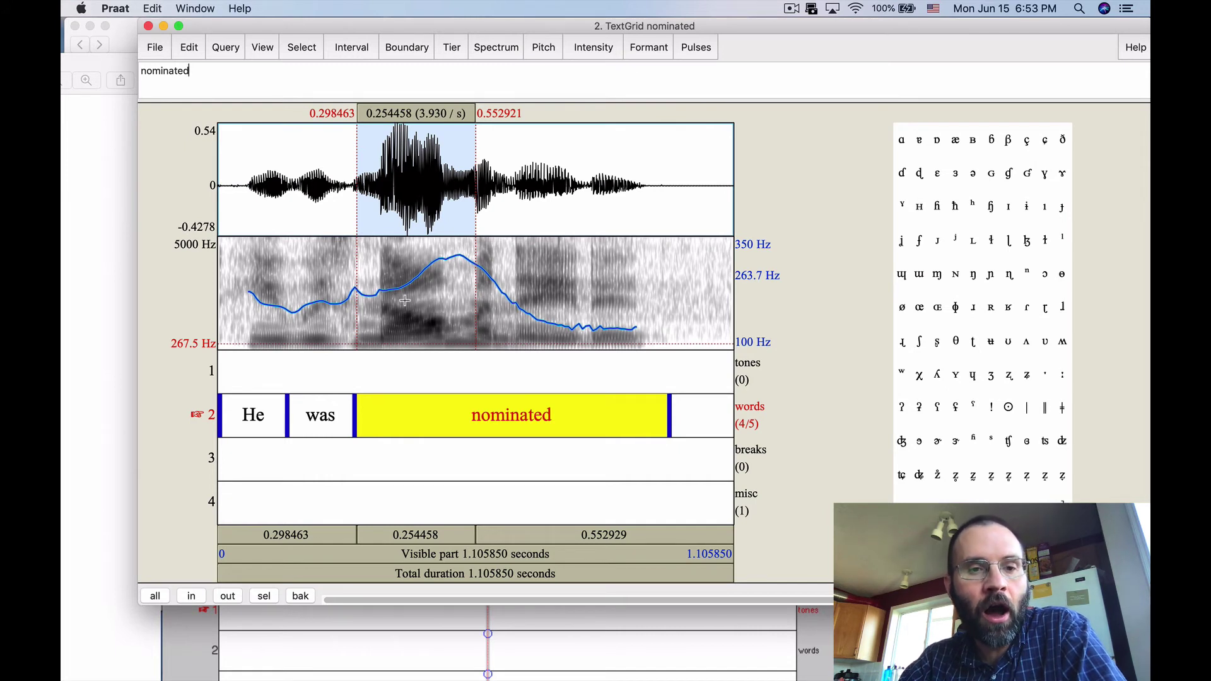
left_click_drag(355, 332, 476, 328)
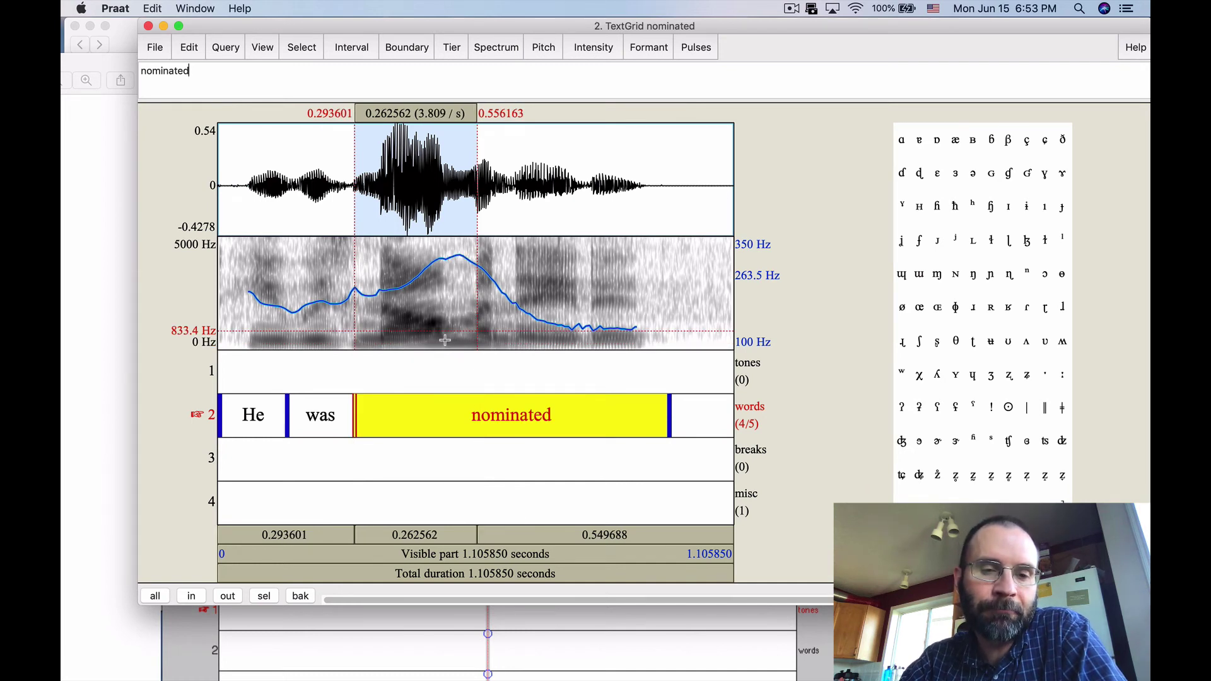
left_click_drag(446, 341, 477, 341)
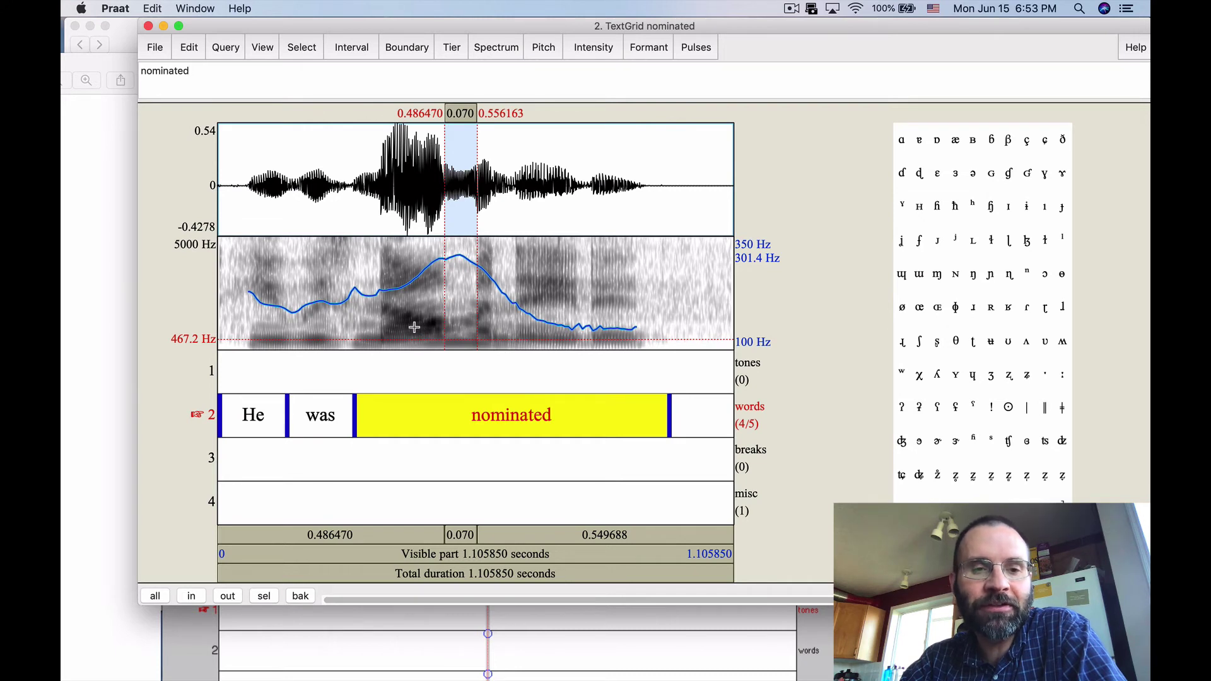
Step: Add a tones-tier point labelled "H*" at the pitch peak, about 0.516 s, and remove it
left_click(458, 260)
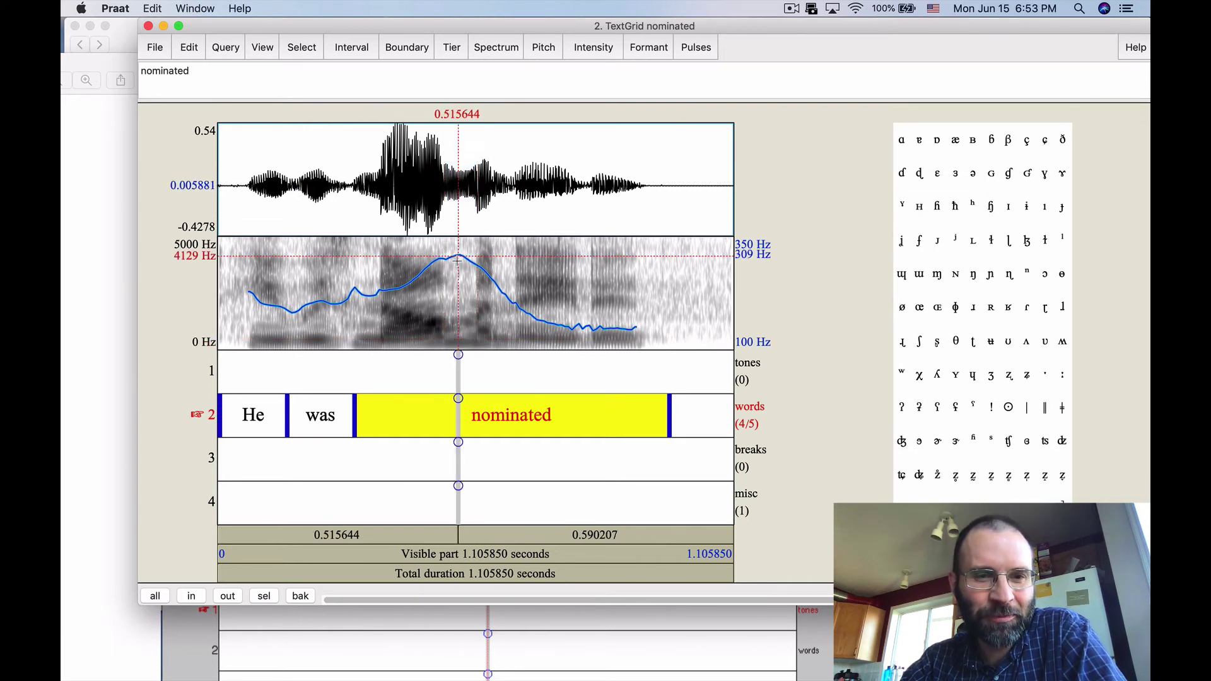
left_click(458, 354)
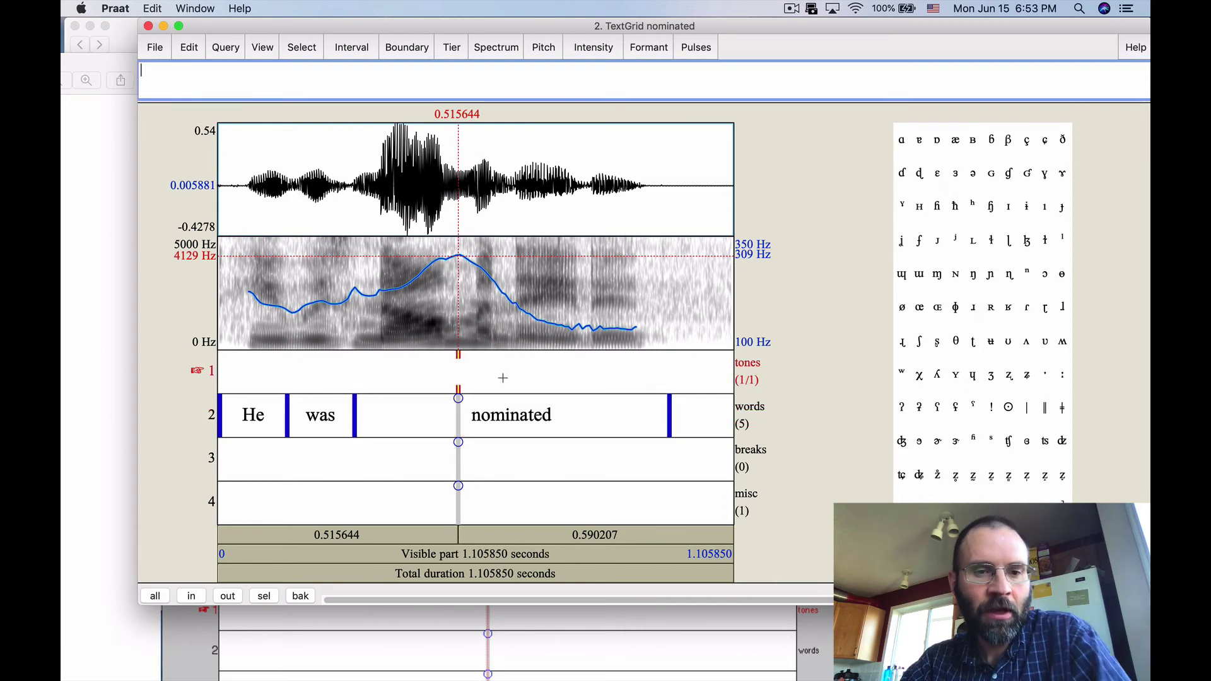
type("H*")
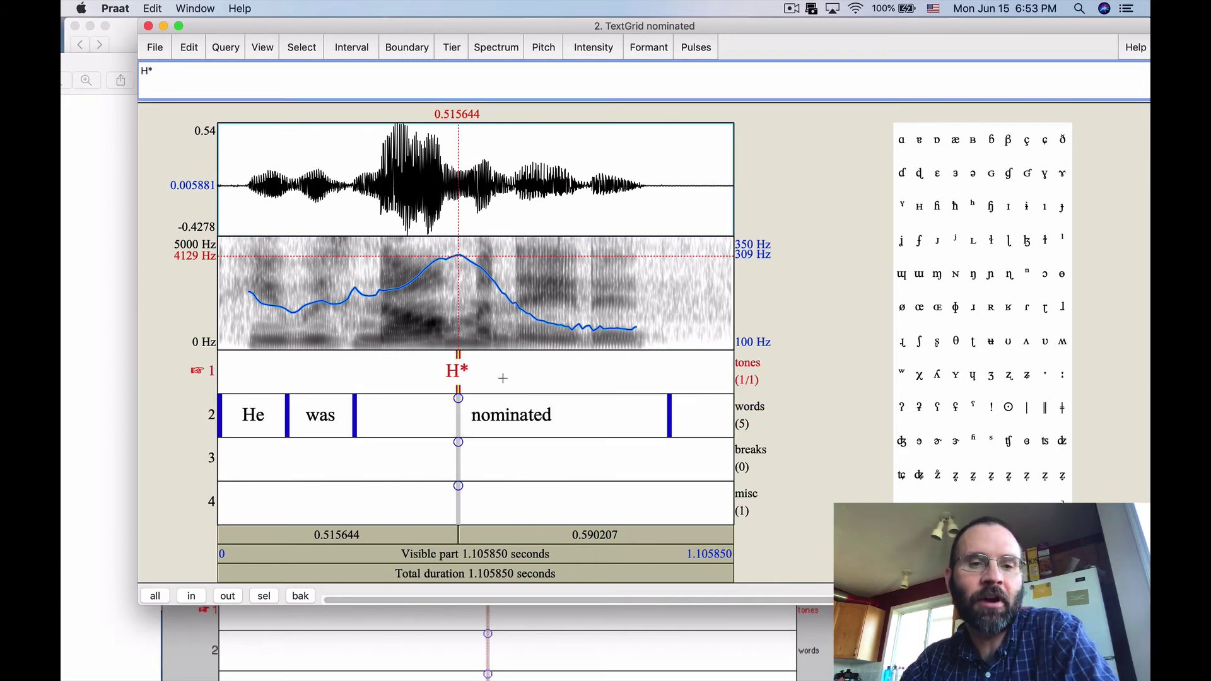
left_click(413, 46)
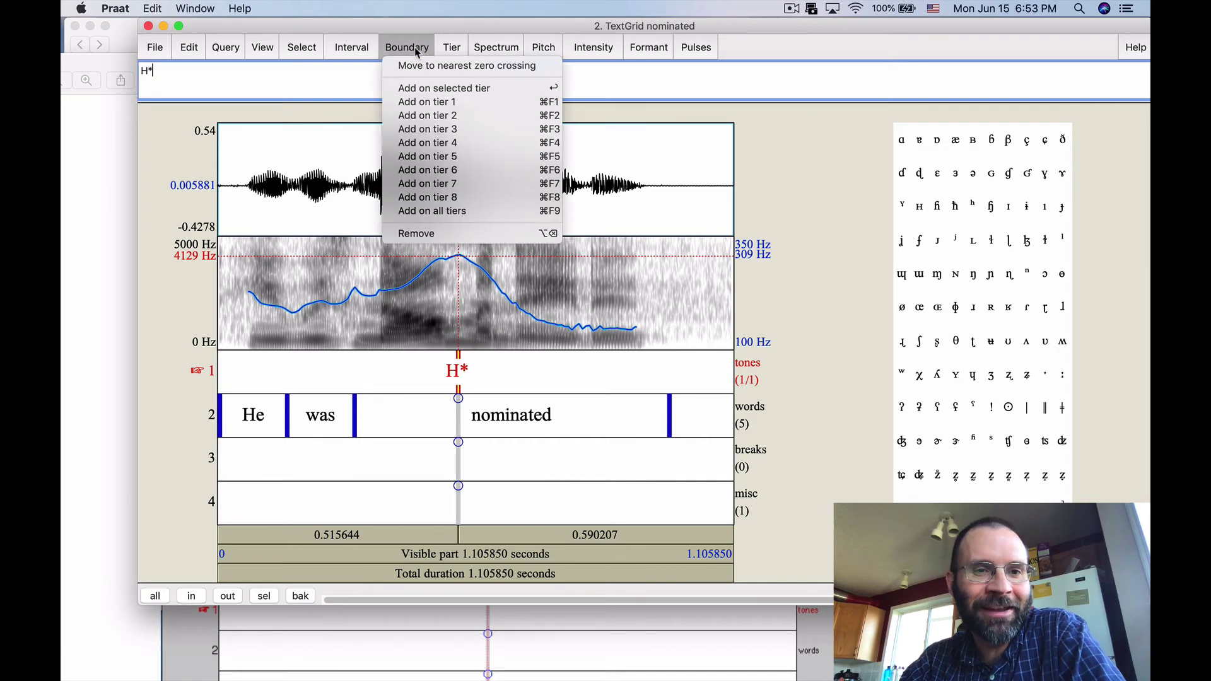
left_click(425, 234)
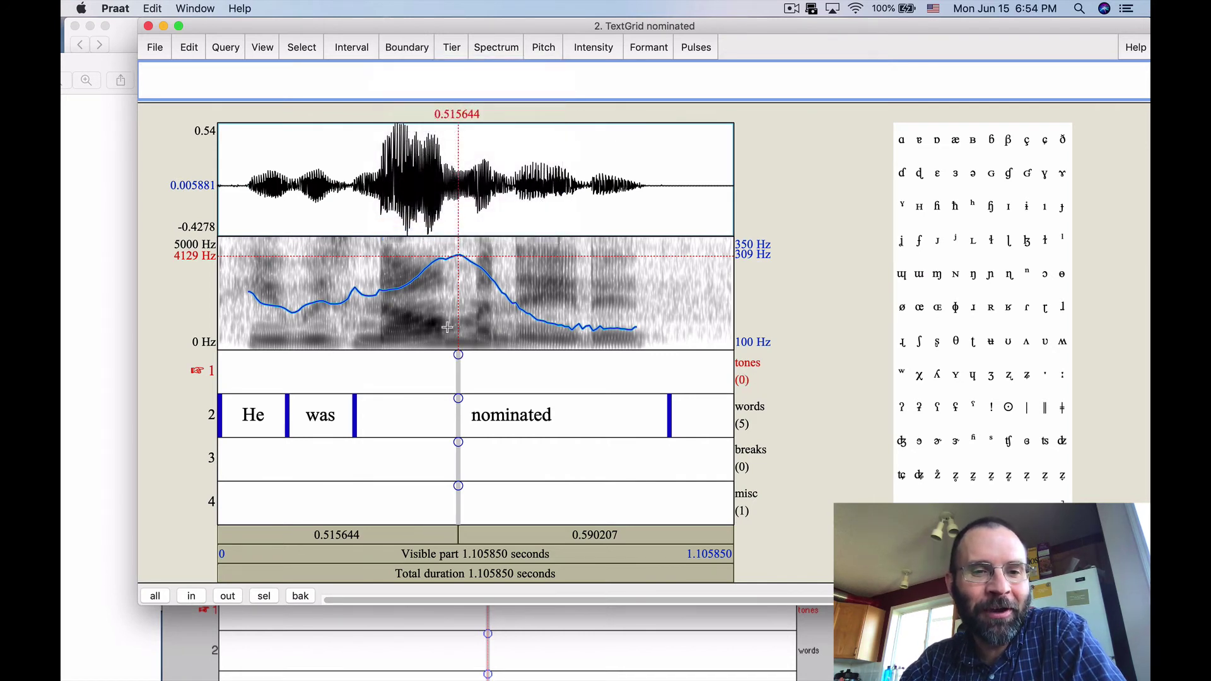
Step: Add a tones-tier point labelled "H*" at the pitch peak, about 0.512 s, and play the whole utterance
left_click(457, 256)
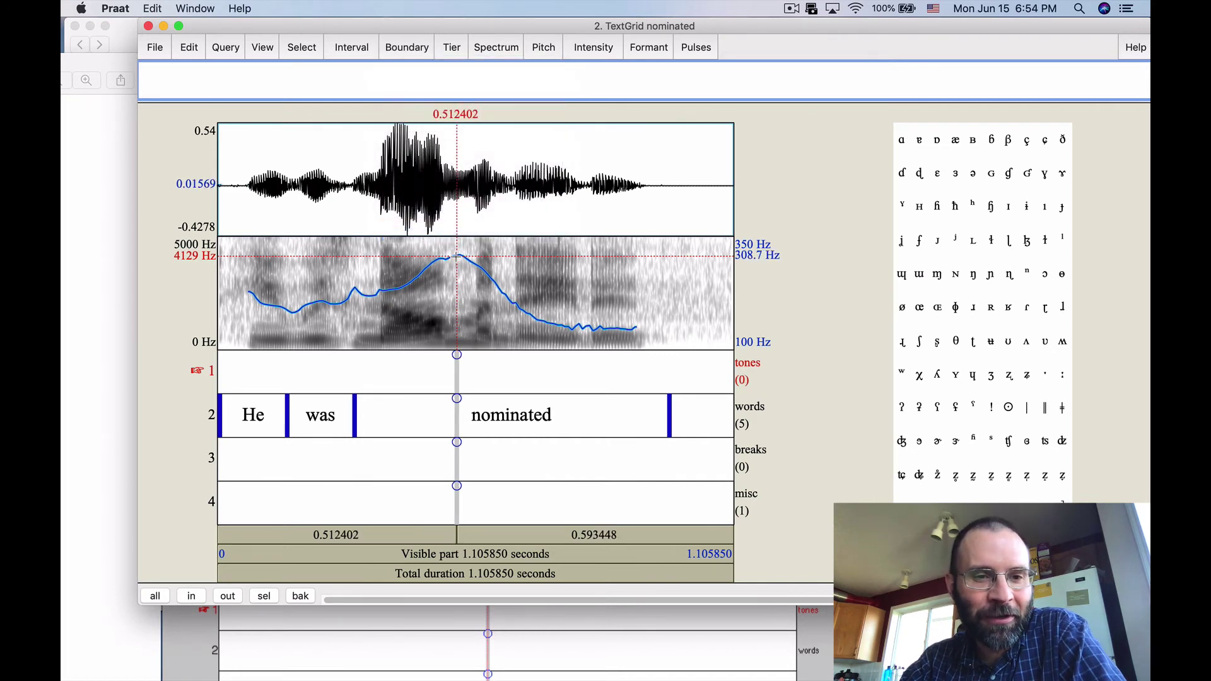
left_click(457, 354)
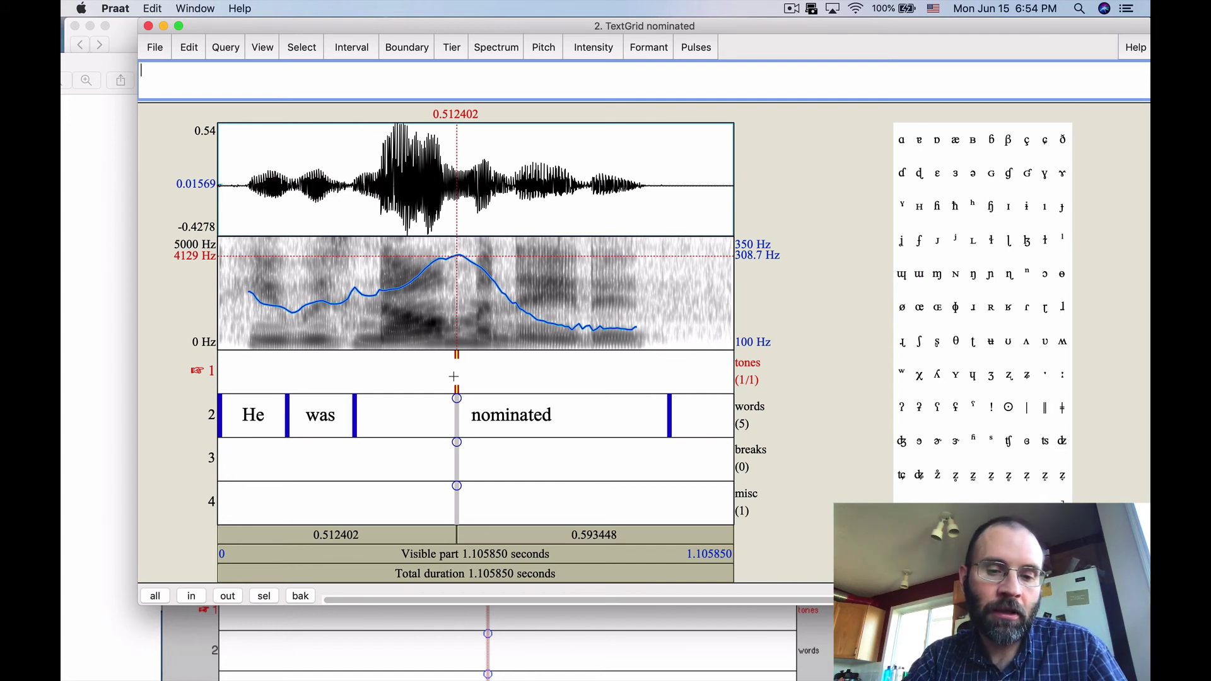
type("H*")
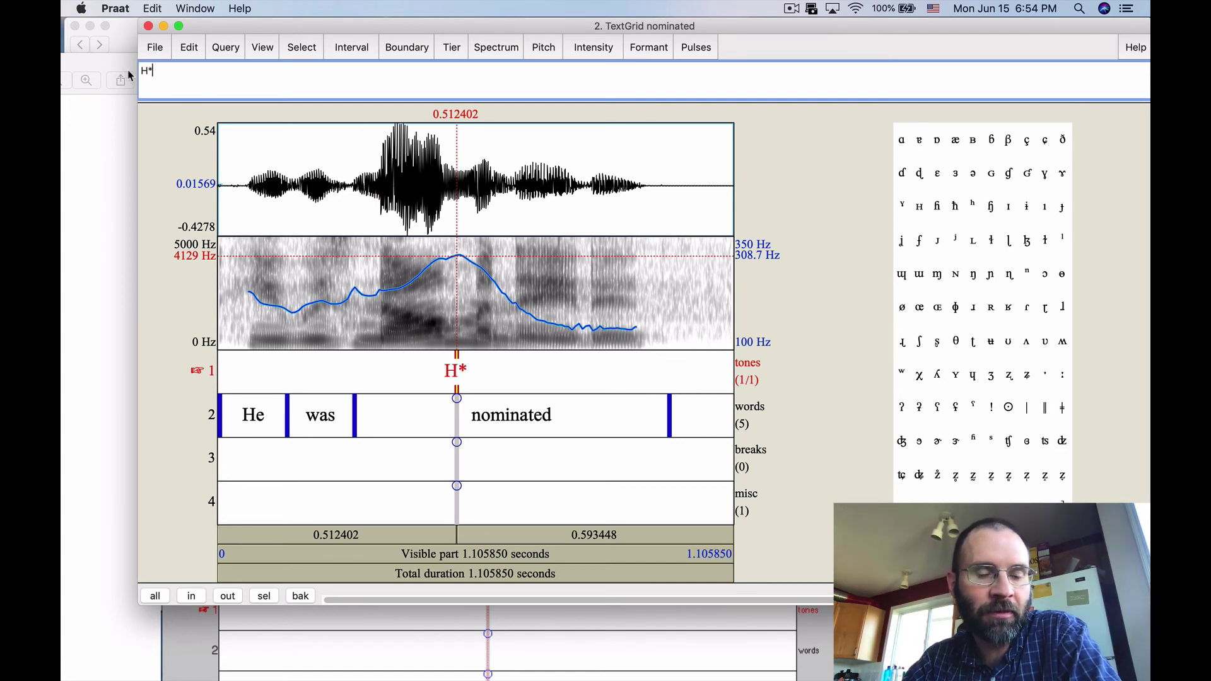
left_click(454, 554)
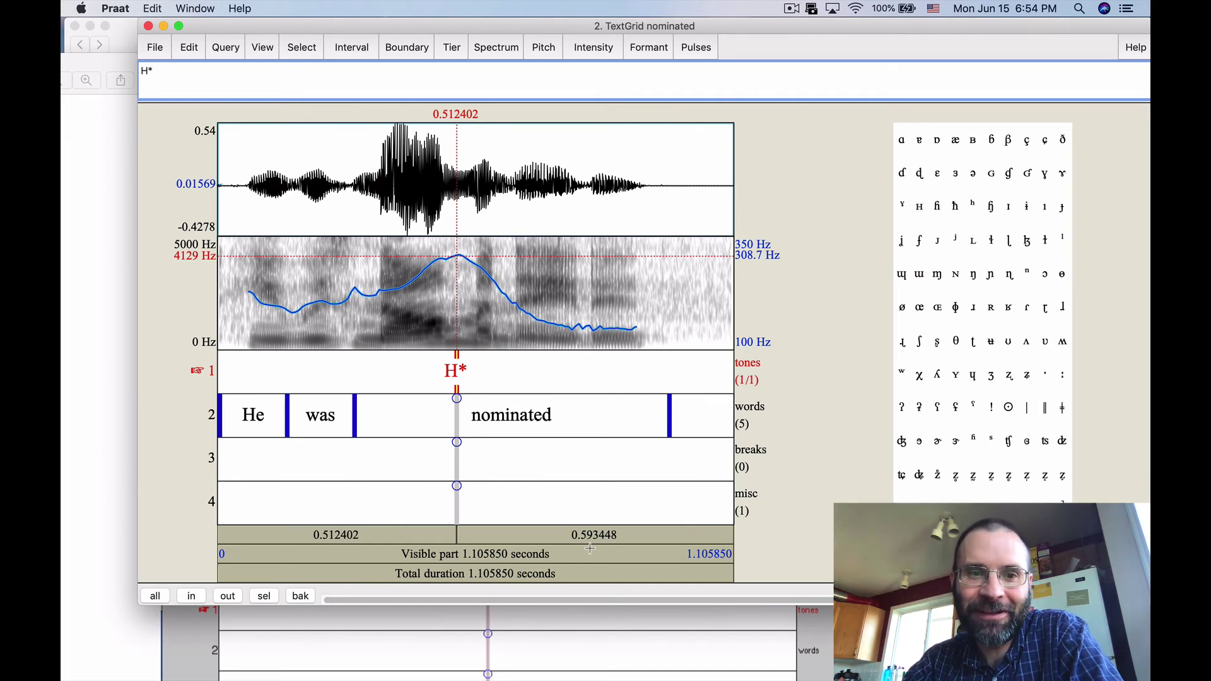
Step: Add a tones-tier point labelled "L%" at the end boundary of "nominated", about 0.968 s
left_click(669, 420)
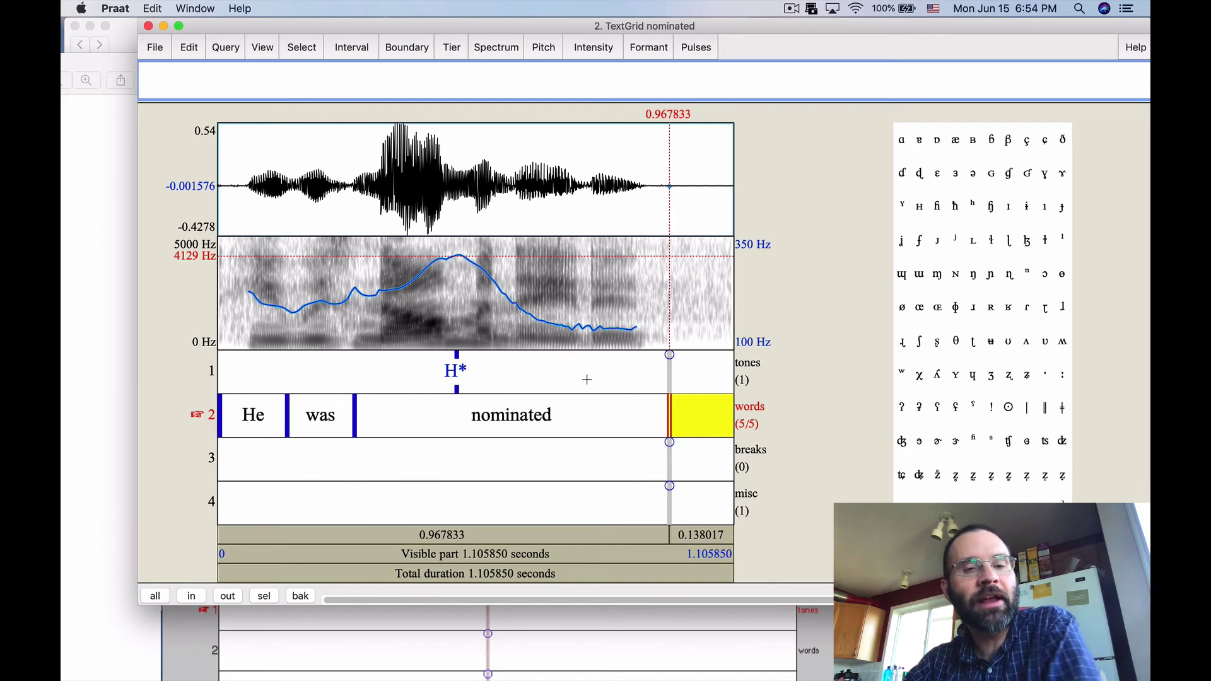
left_click(391, 422)
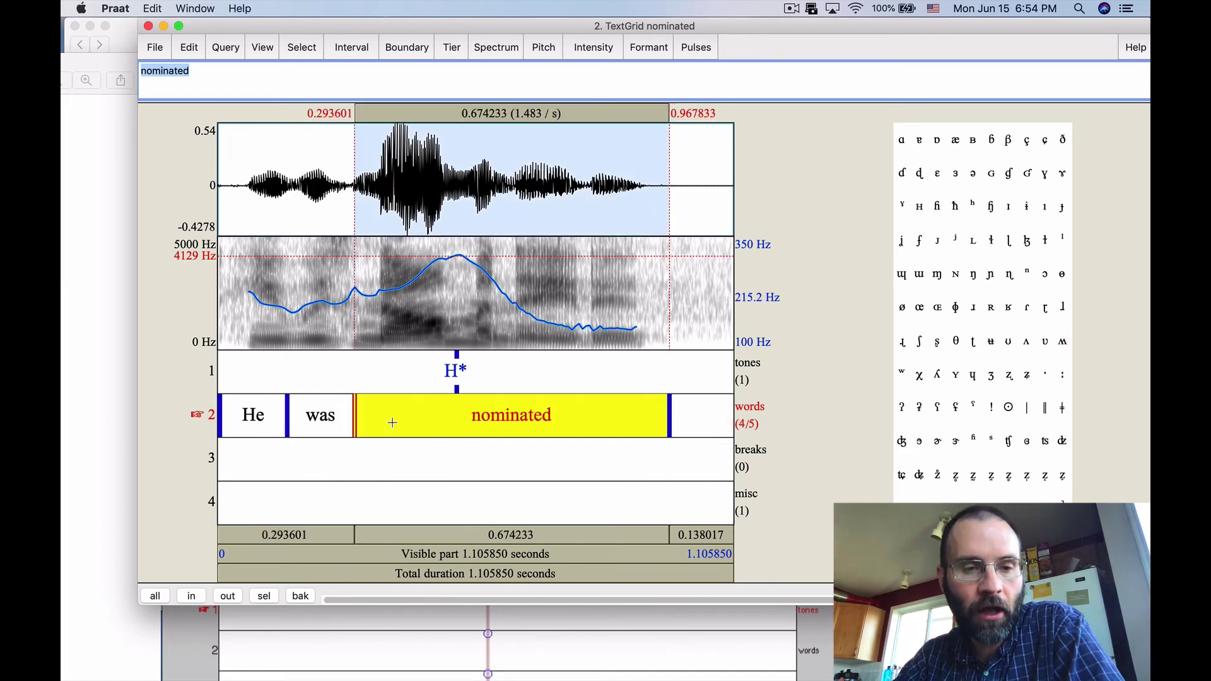
left_click(669, 413)
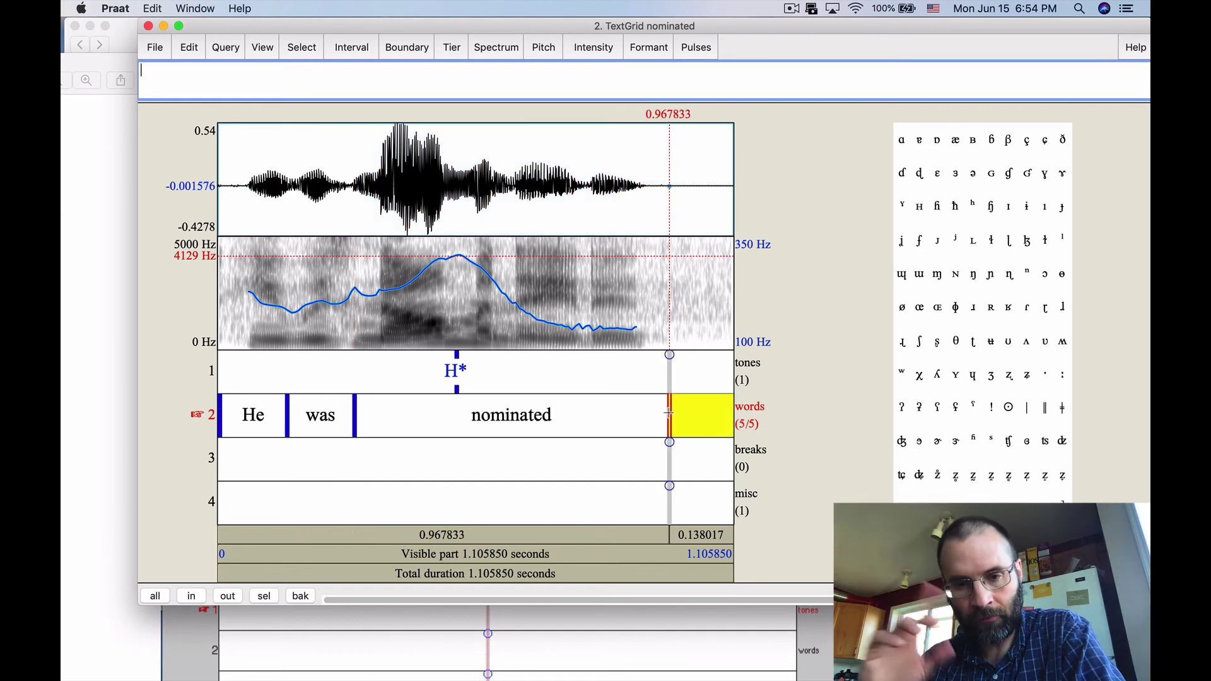
left_click(669, 354)
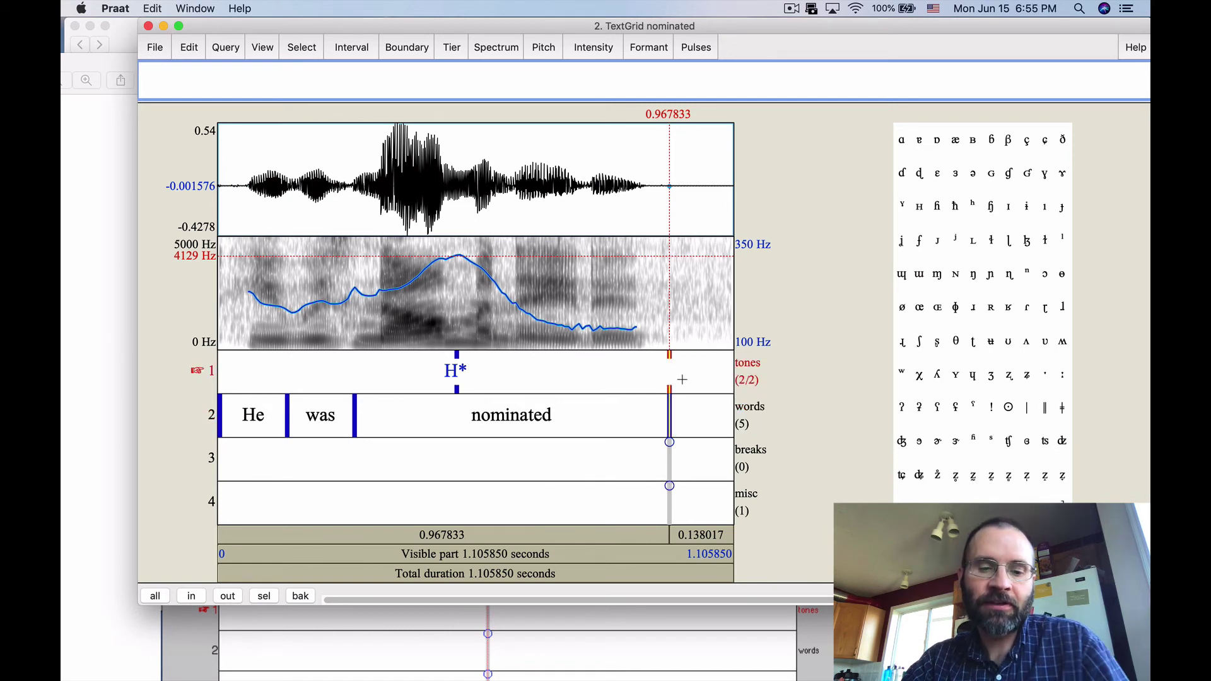
type("L%")
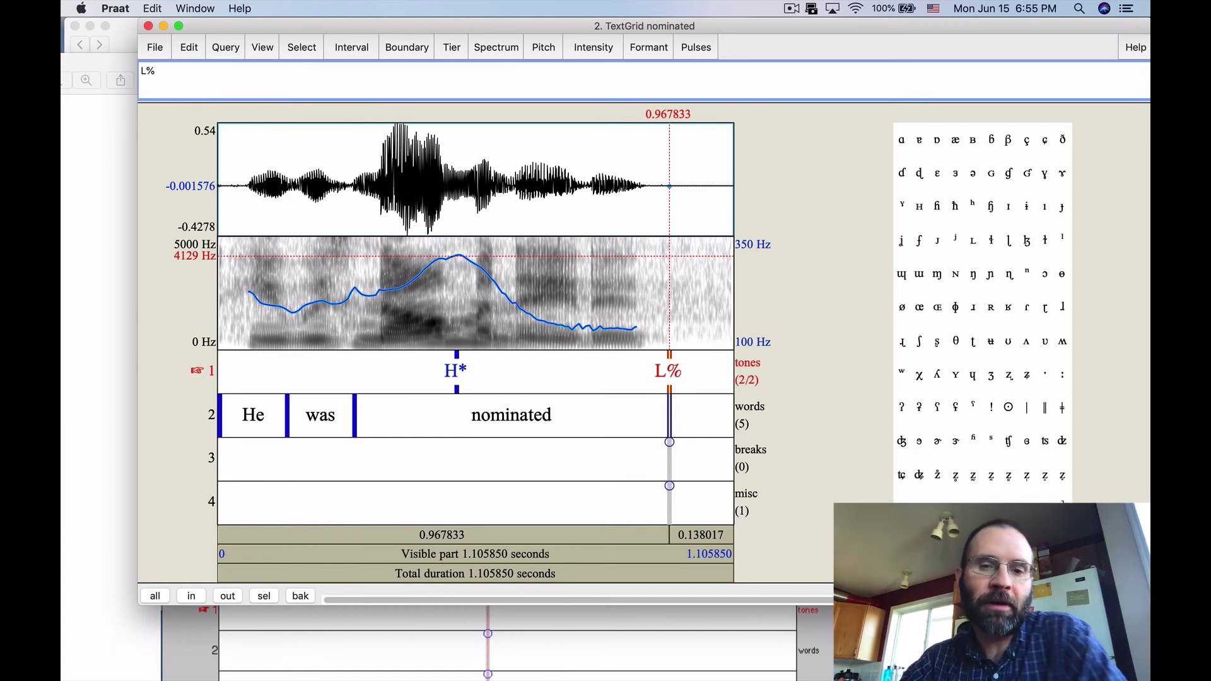
left_click(605, 540)
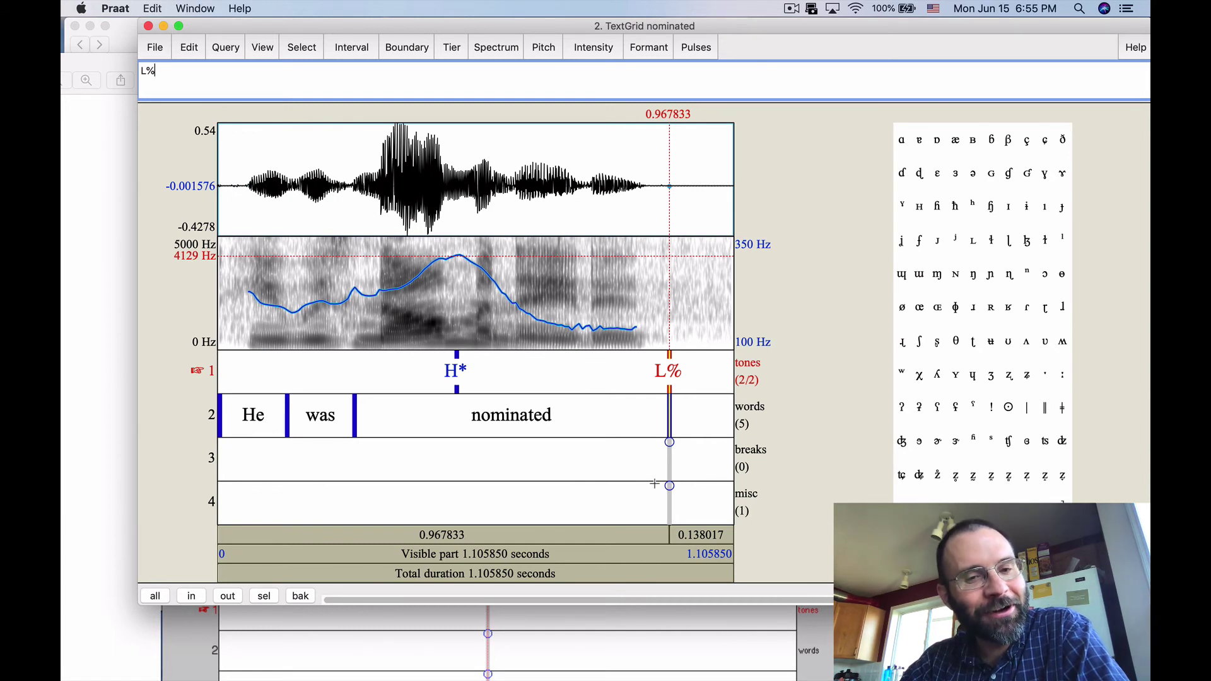
Step: Add a breaks-tier point labelled "4" at the end boundary of "nominated", about 0.968 s
left_click(670, 443)
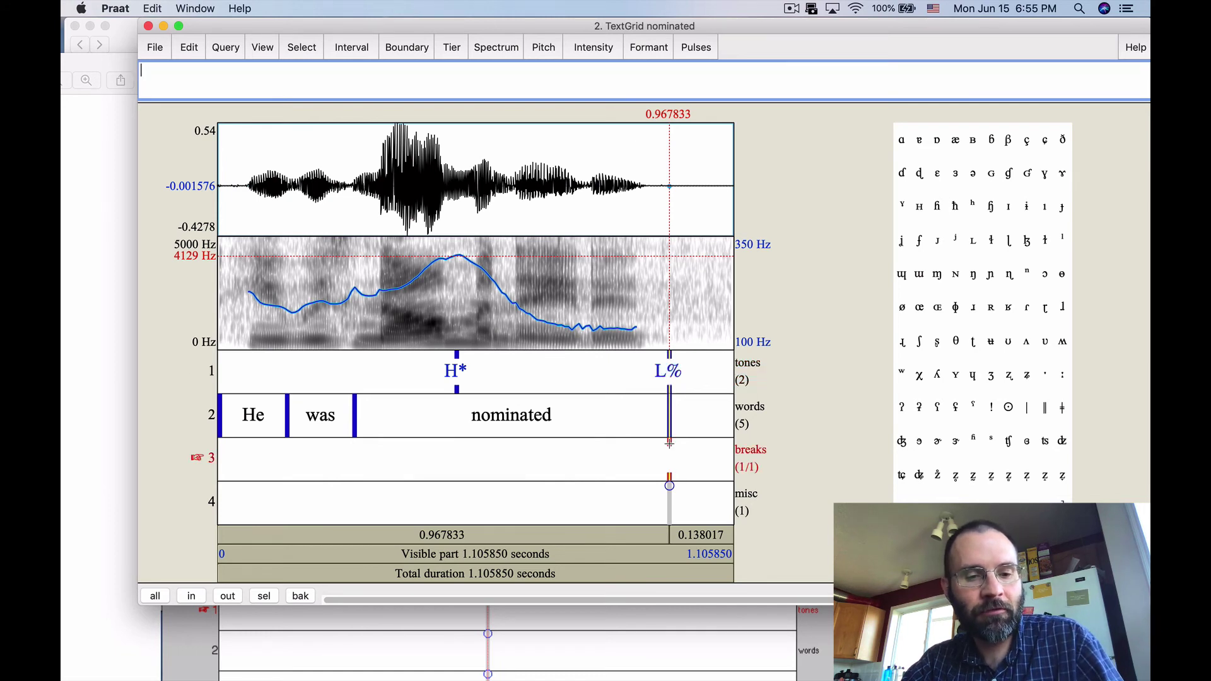
type("4")
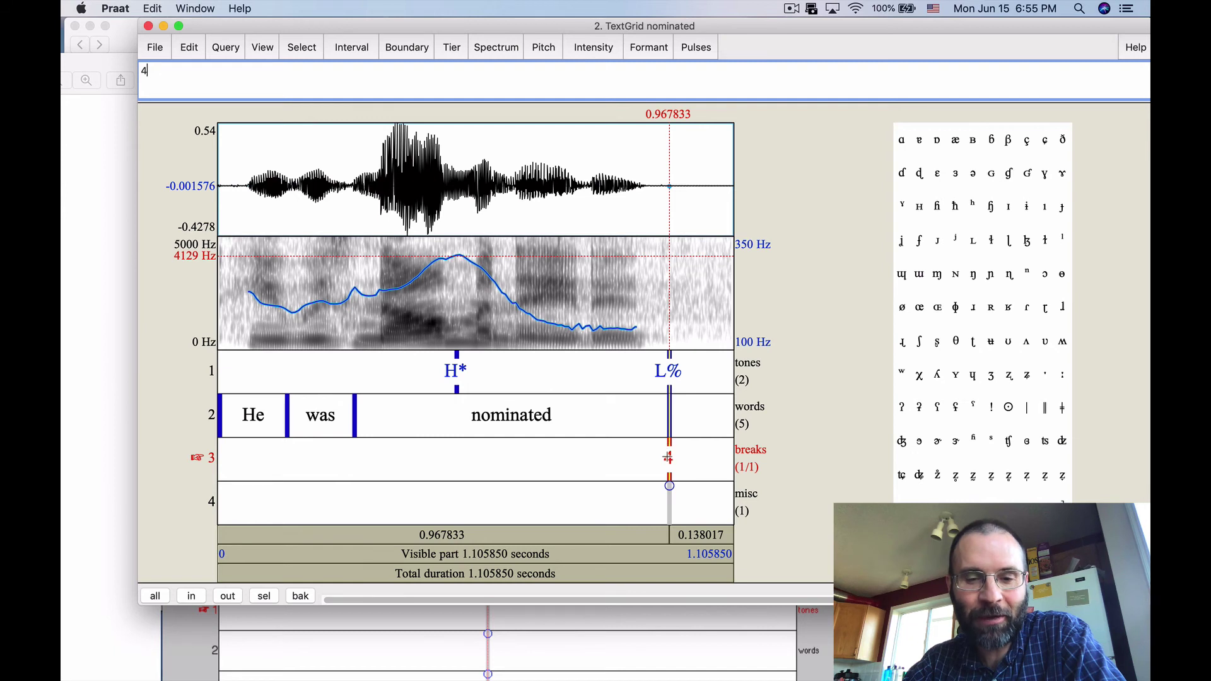
Step: Add breaks-tier points labelled "1" at the start boundaries of "nominated", about 0.294 s, and "was", about 0.149 s
left_click(355, 429)
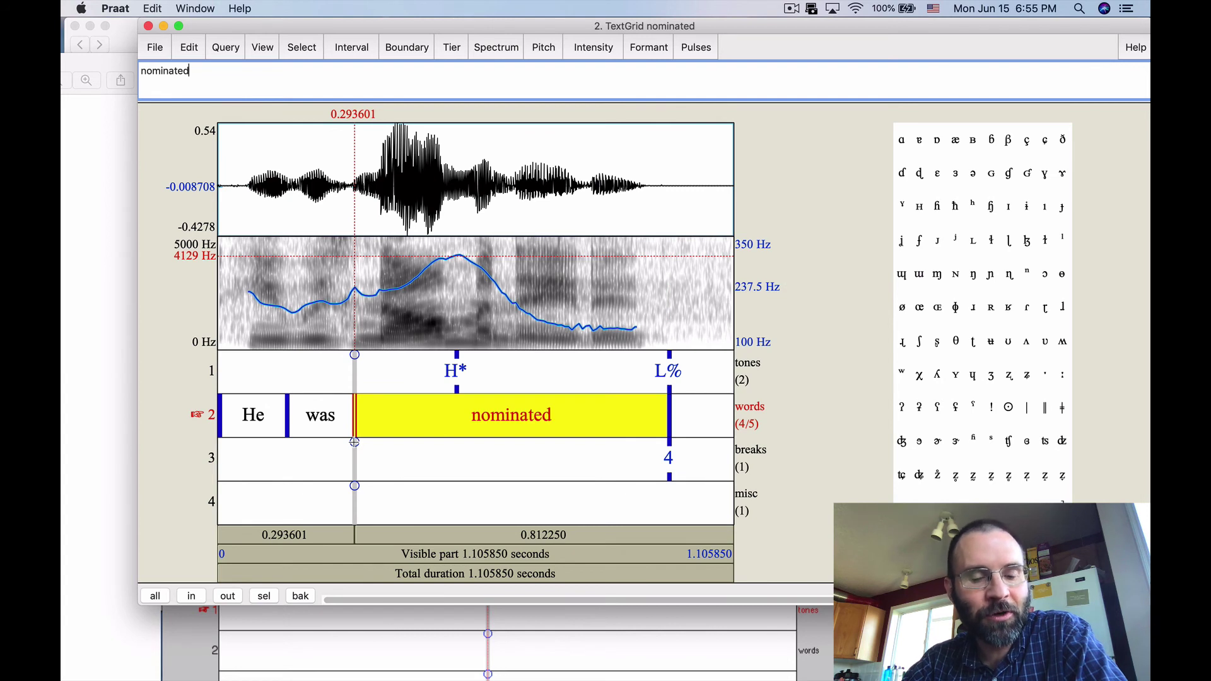
left_click(354, 442)
type("1")
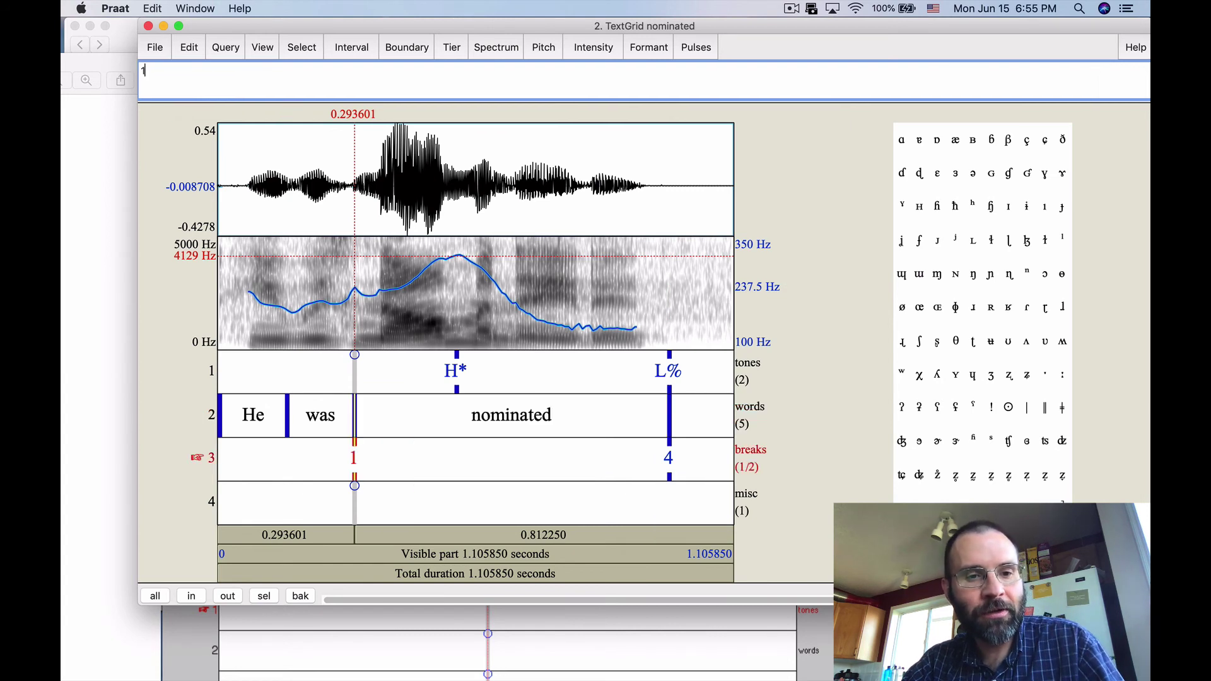
left_click(286, 419)
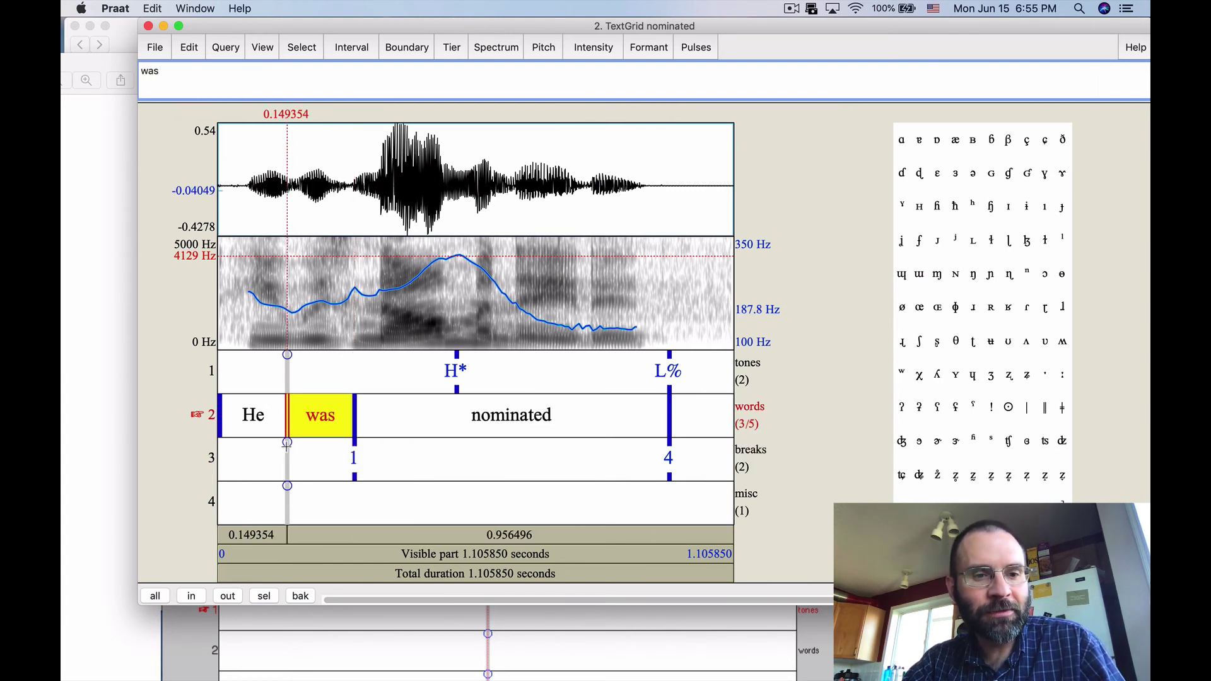
left_click(286, 442)
type("1")
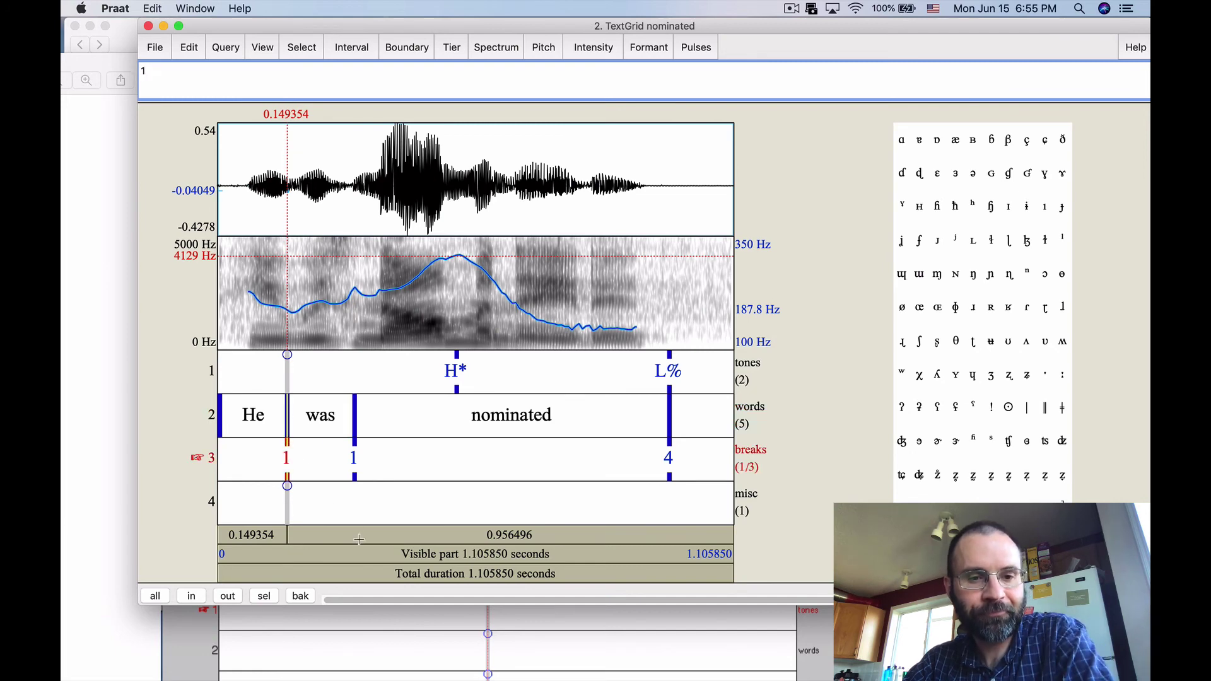
Step: Switch to the makingtextgrids2018.pdf guide and review its step 9 example of break indices on the breaks tier
left_click(114, 515)
scroll(400, 454, "down", 10)
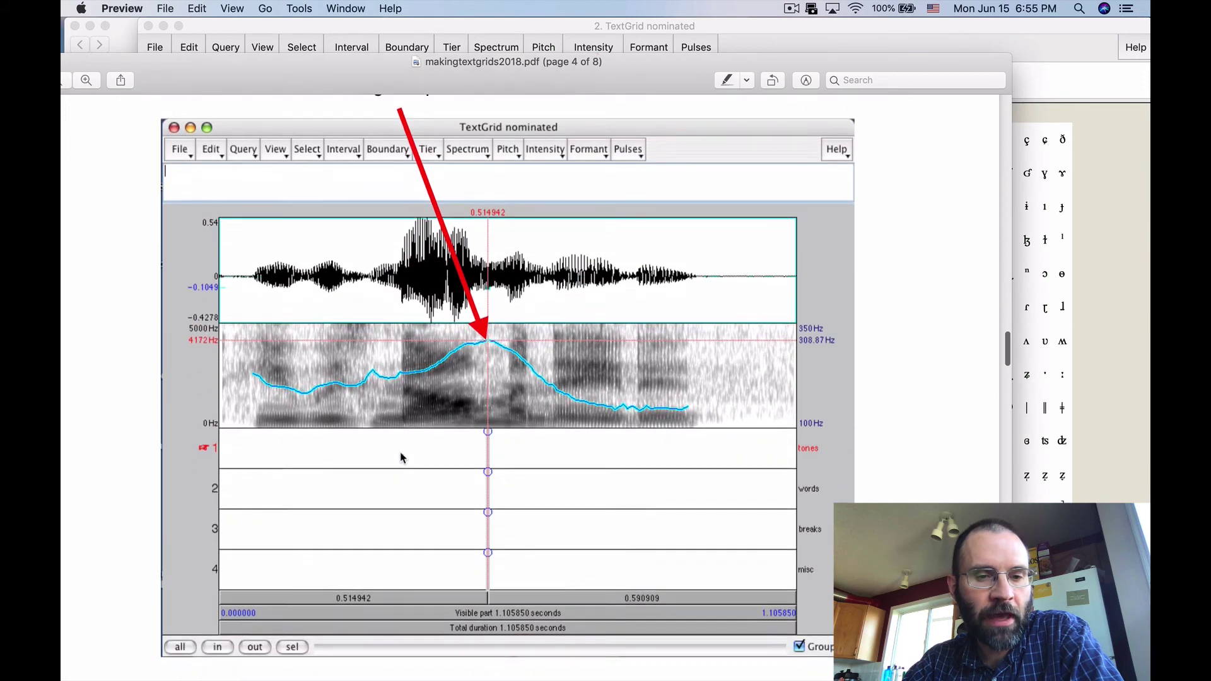
scroll(400, 456, "down", 15)
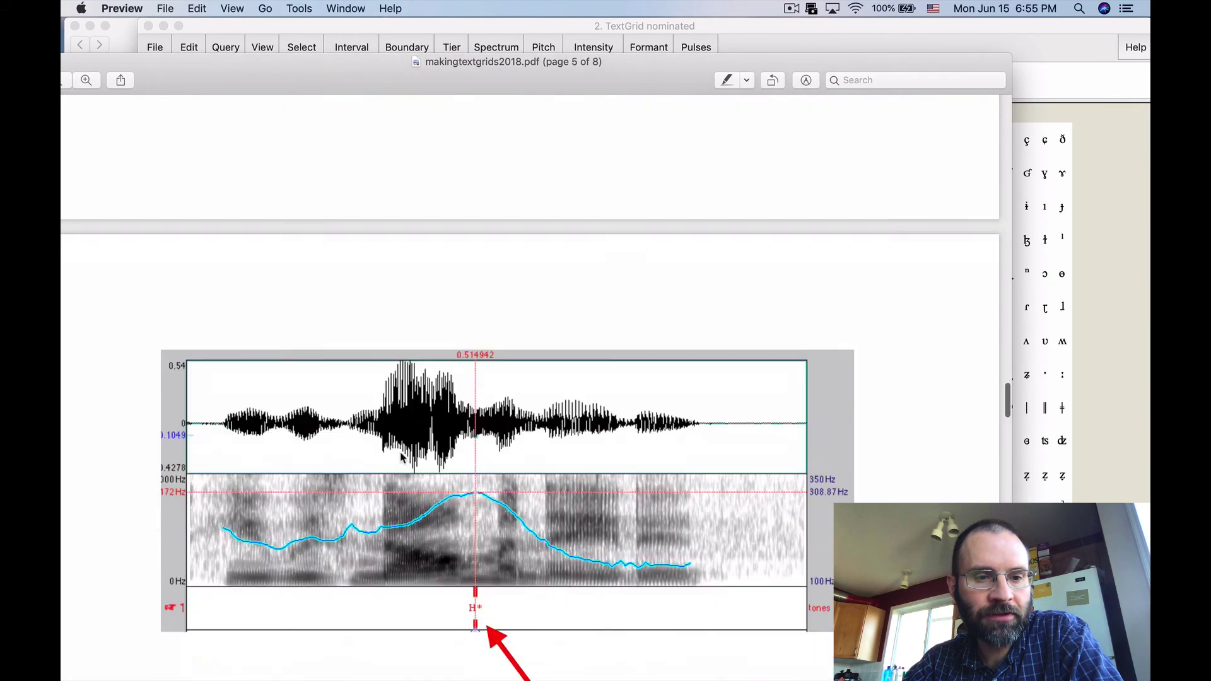
scroll(401, 456, "down", 15)
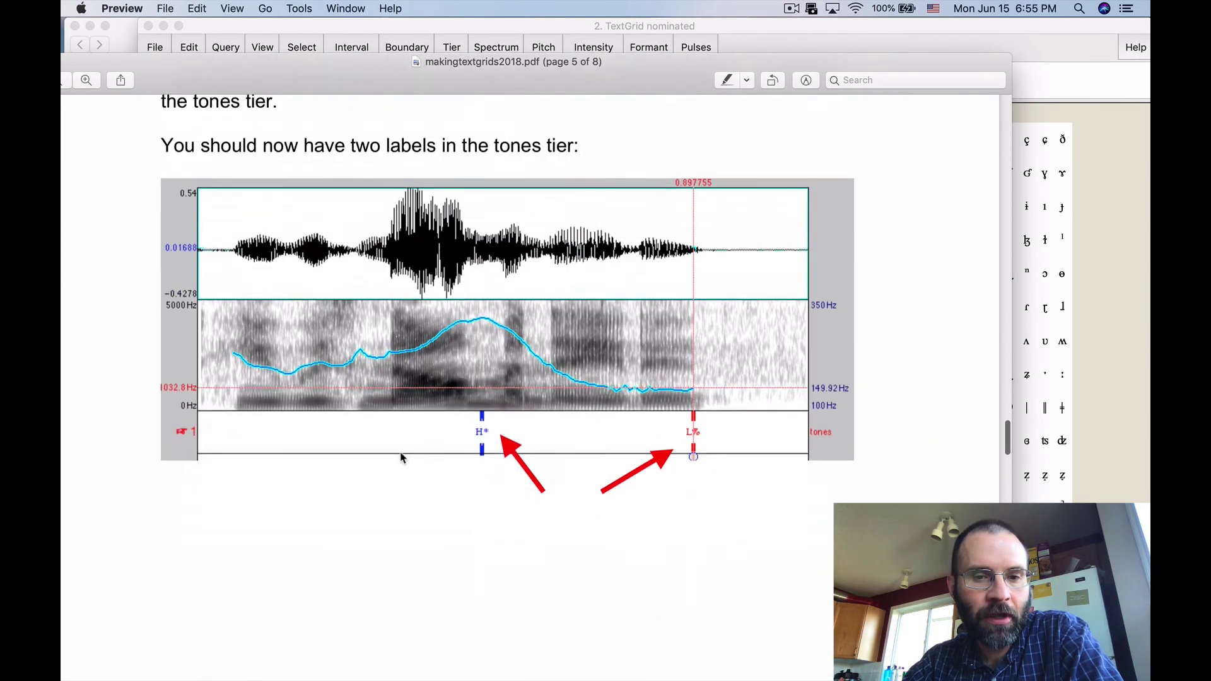
scroll(400, 452, "down", 15)
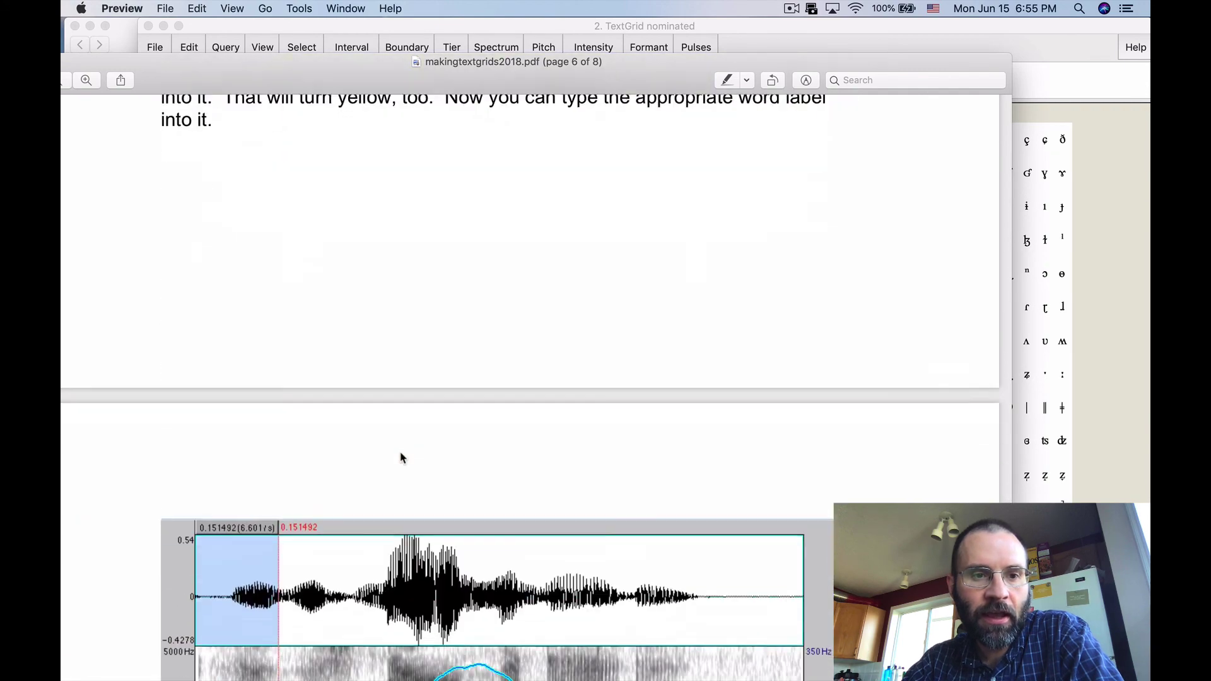
scroll(400, 456, "down", 15)
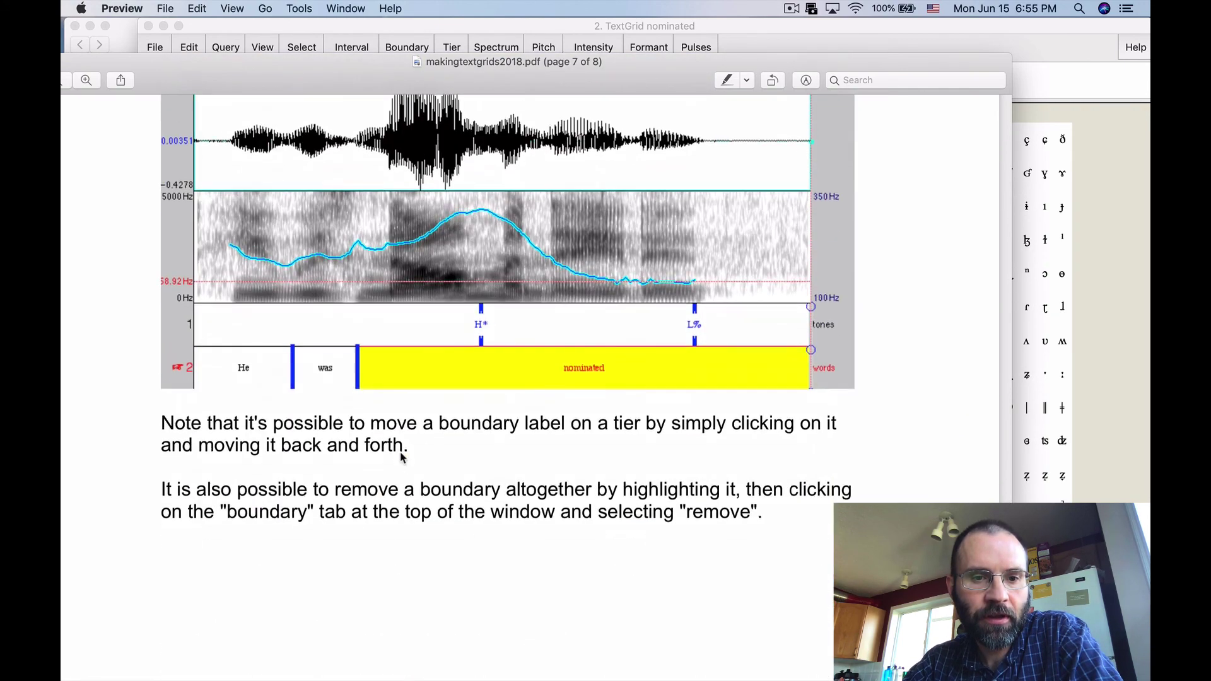
scroll(401, 457, "down", 5)
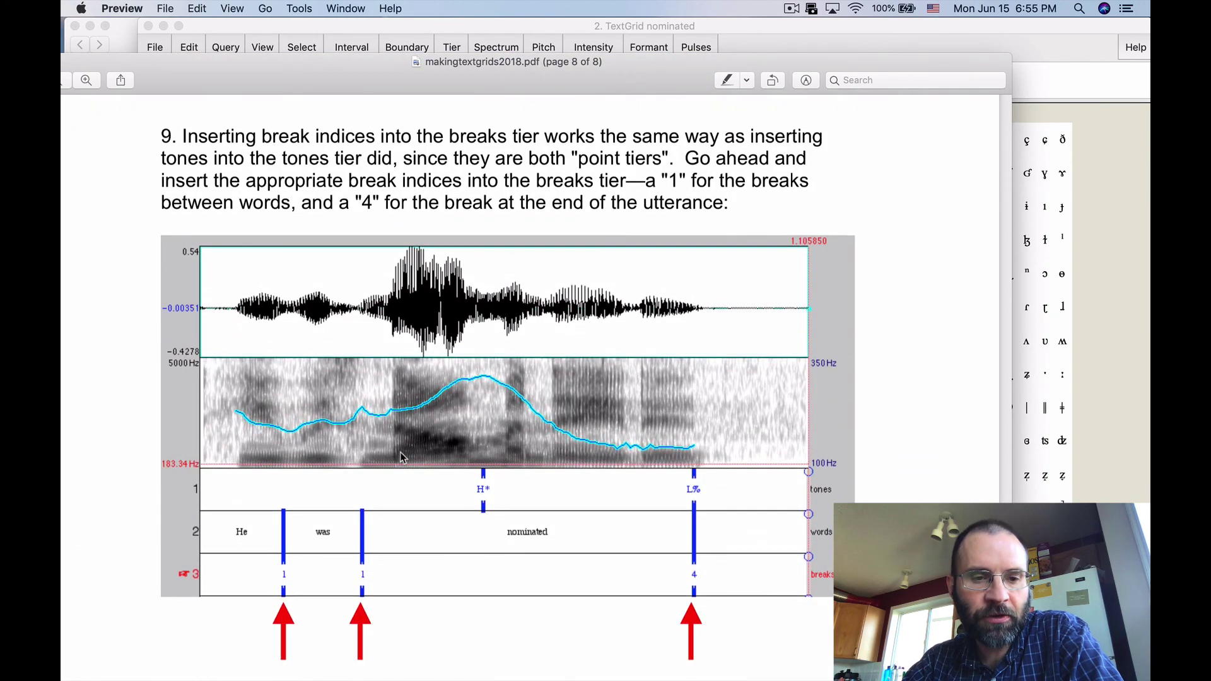
scroll(400, 451, "down", 8)
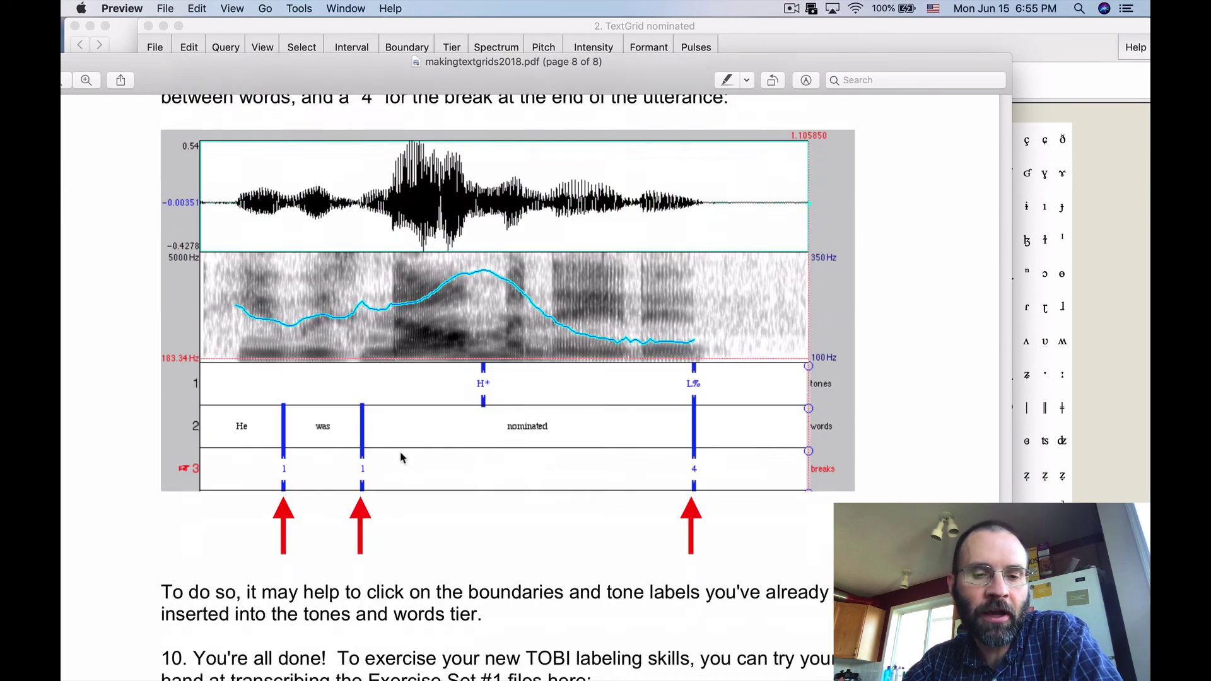
scroll(401, 456, "up", 6)
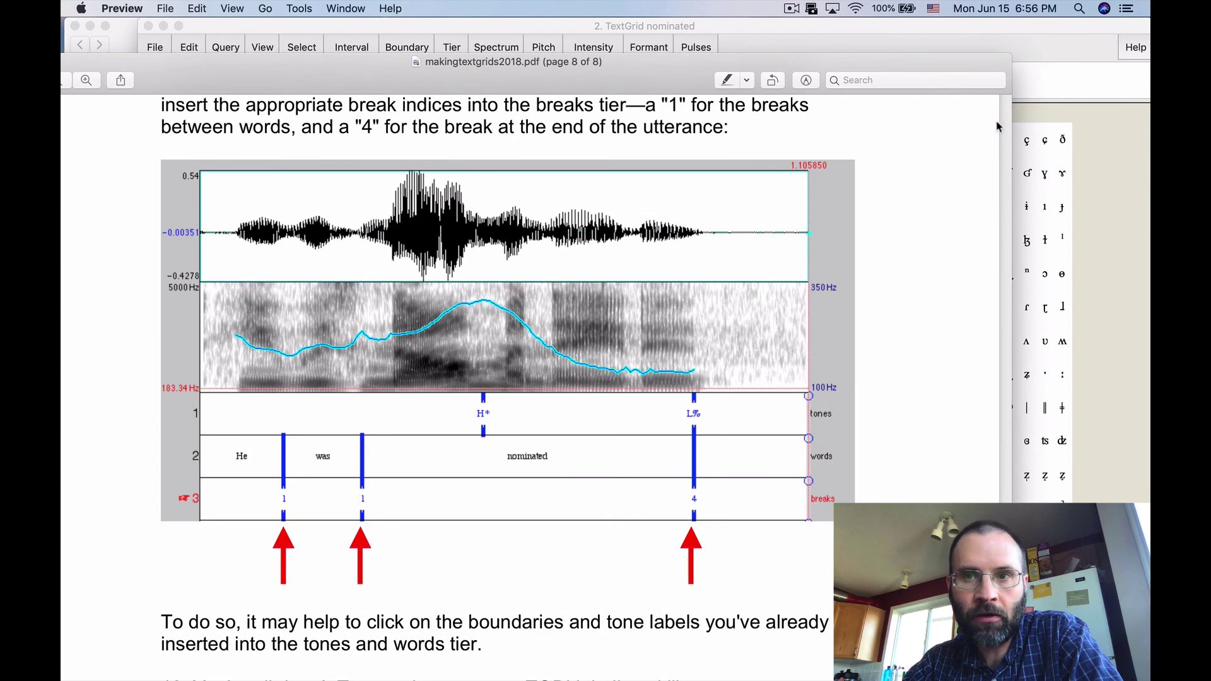
Step: Return to the TextGrid in Praat and add misc-tier boundaries at about 0.149 s and 0.743 s
left_click(1033, 33)
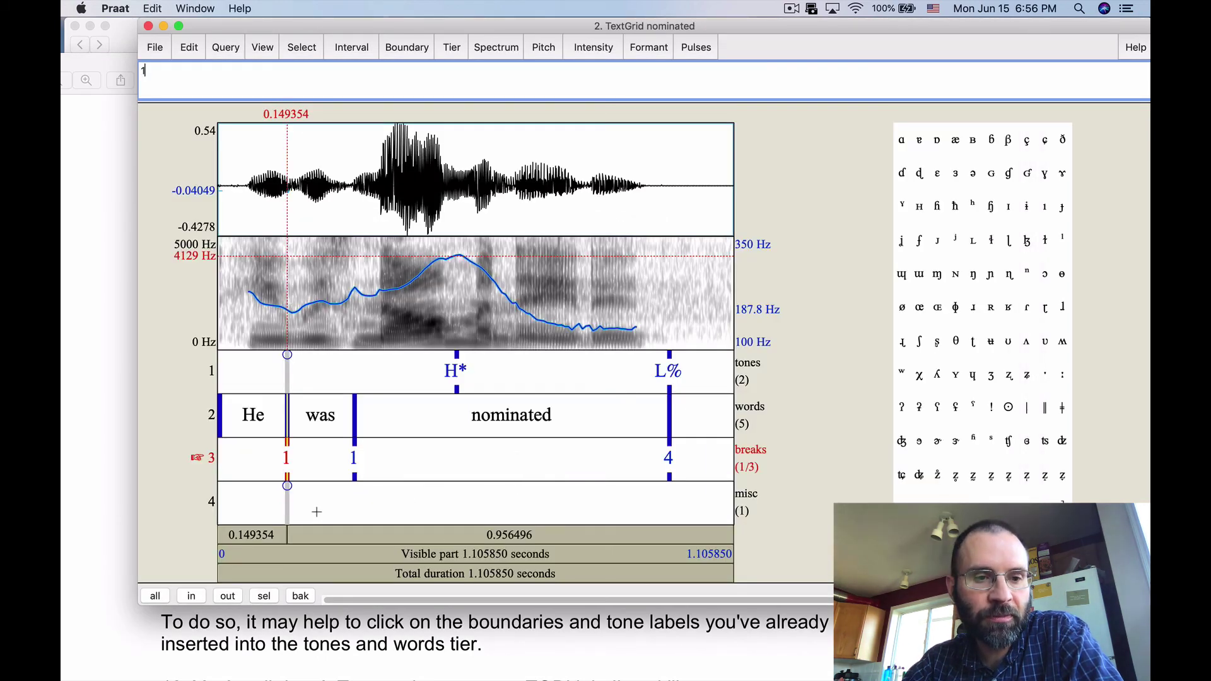
left_click(289, 487)
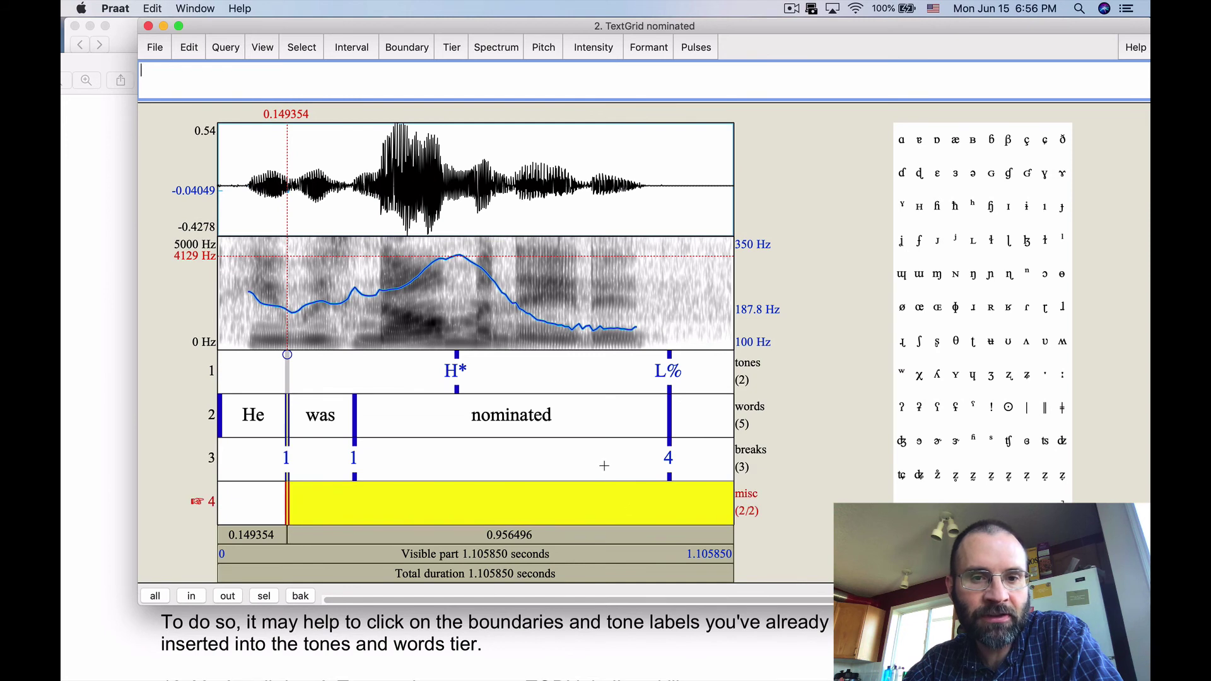
left_click(554, 301)
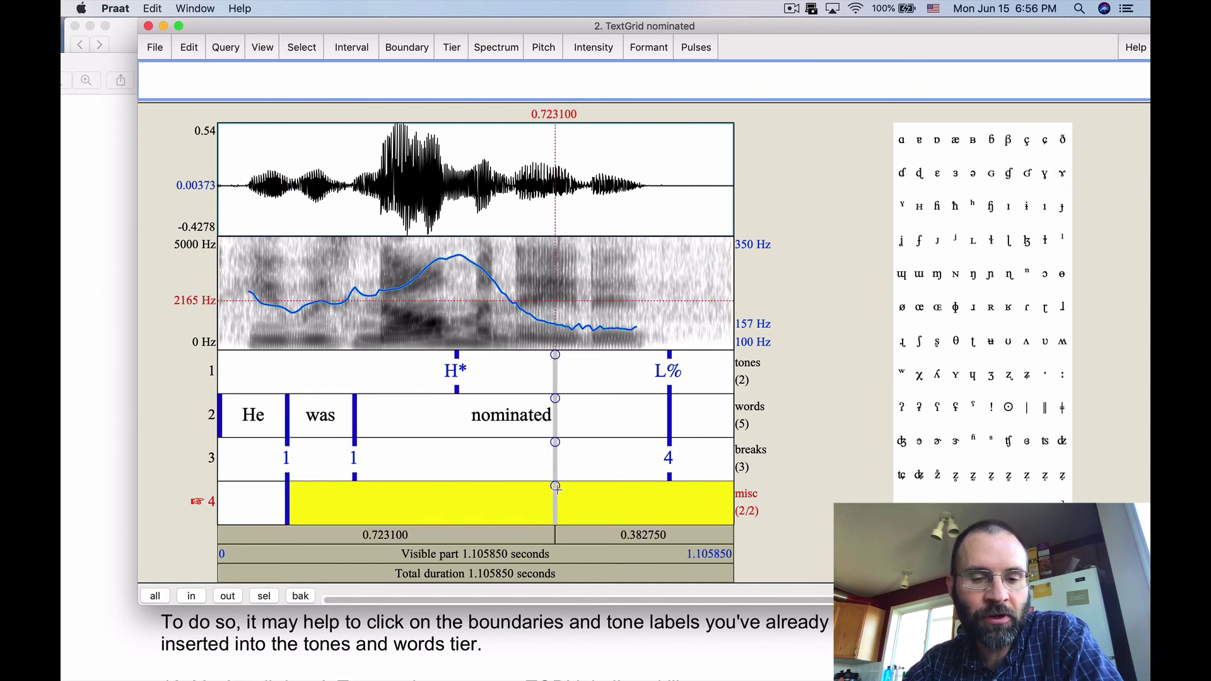
left_click(555, 487)
left_click(563, 328)
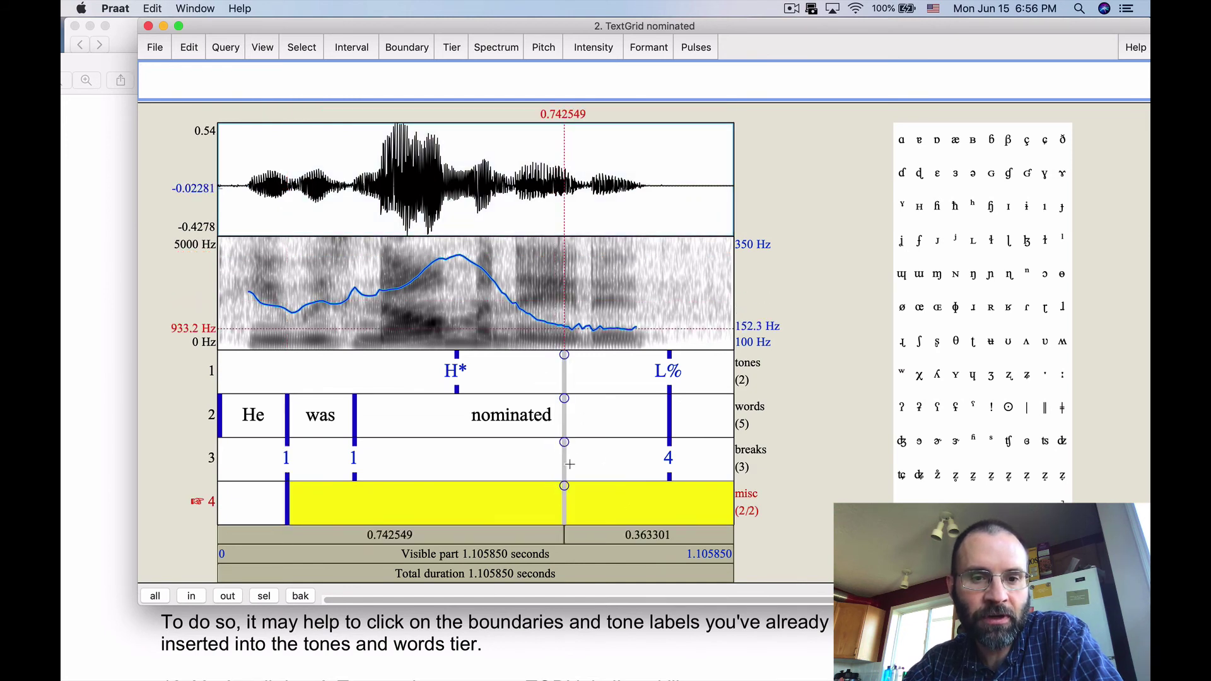
left_click(564, 486)
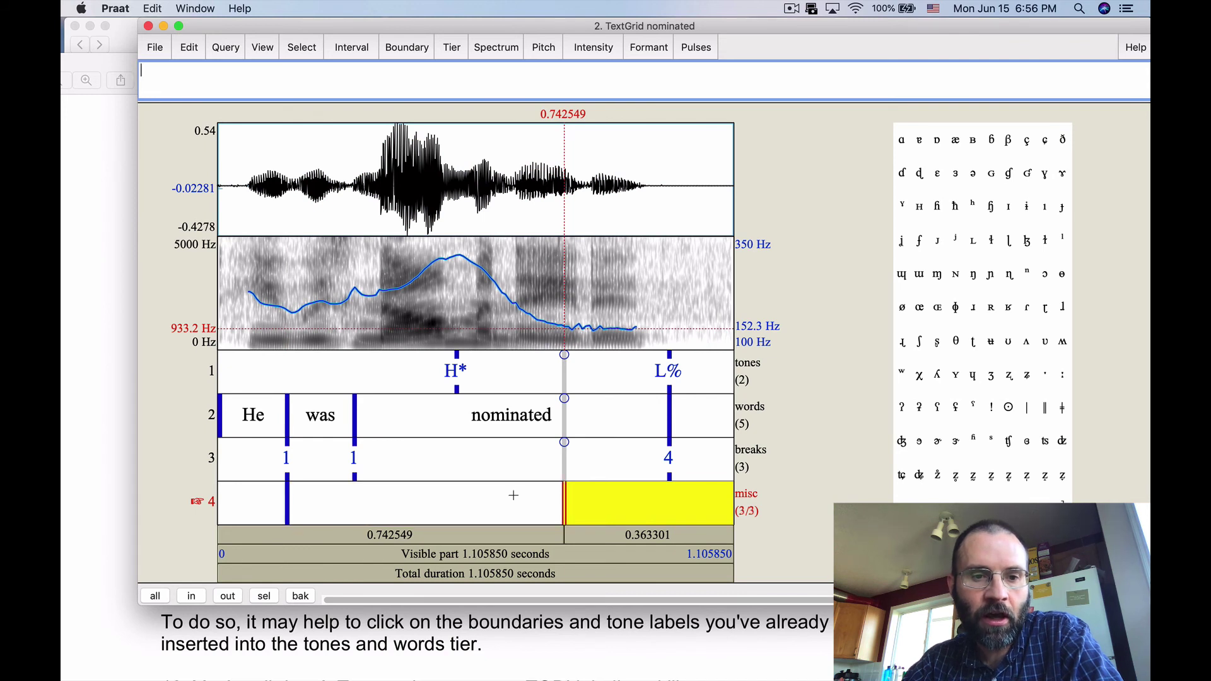
Step: Label the middle misc-tier interval "Yay! We're done!"
left_click(513, 498)
type("Yay!")
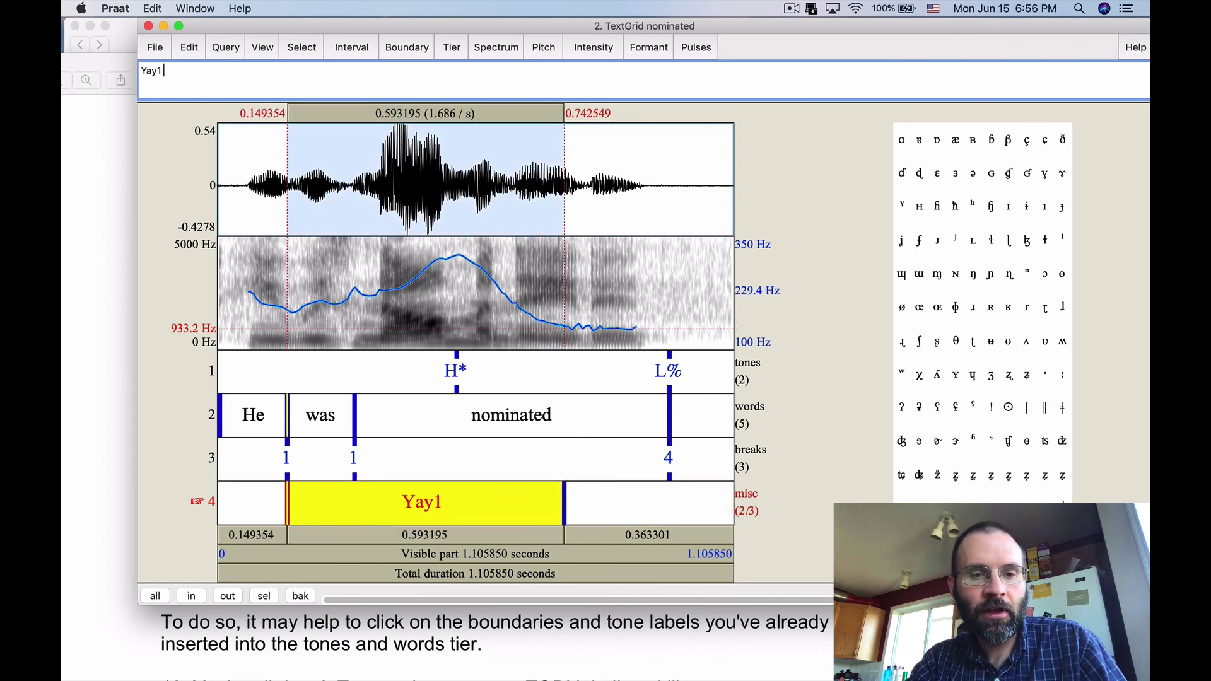
key("BackSpace")
type("! We're done!")
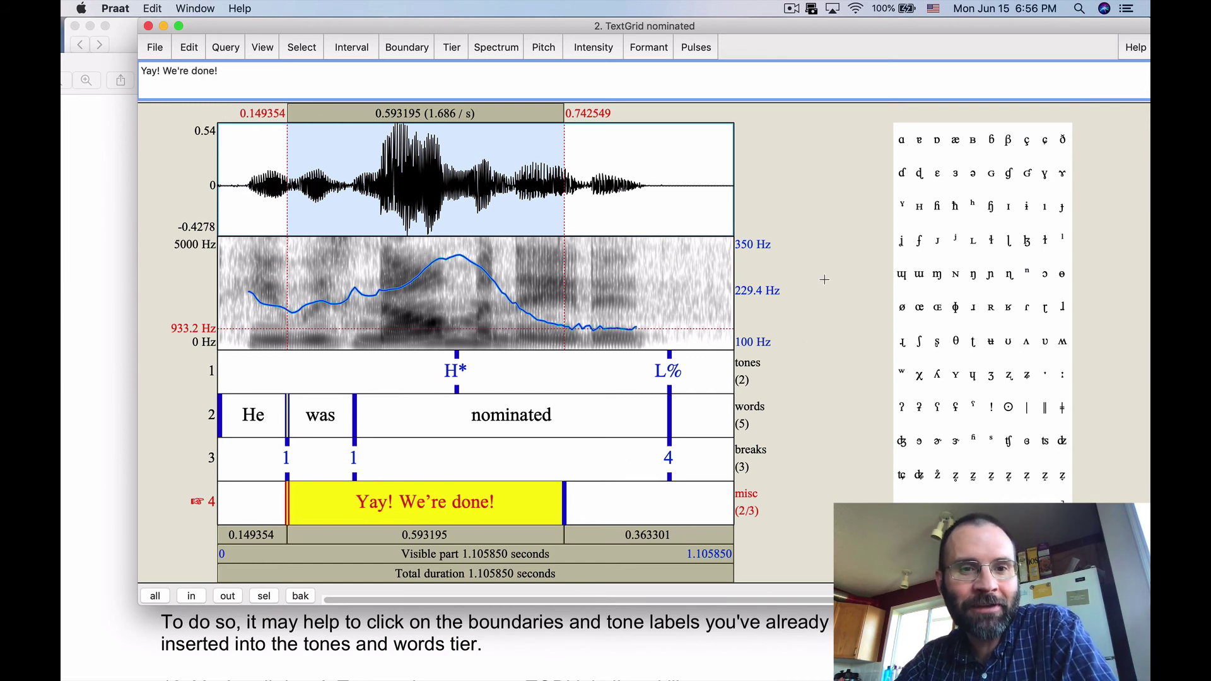
Step: Switch to the PDF guide and read steps 10 and 11 on the exercise files and saving TextGrids
left_click(522, 644)
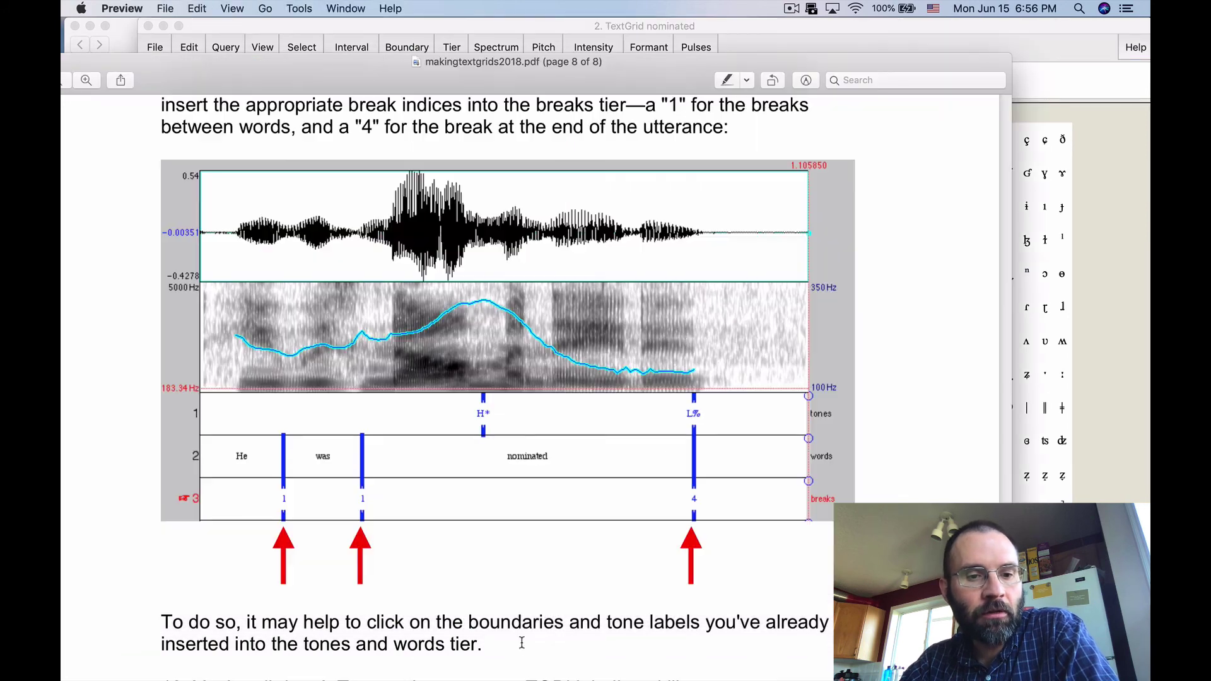
scroll(754, 430, "down", 6)
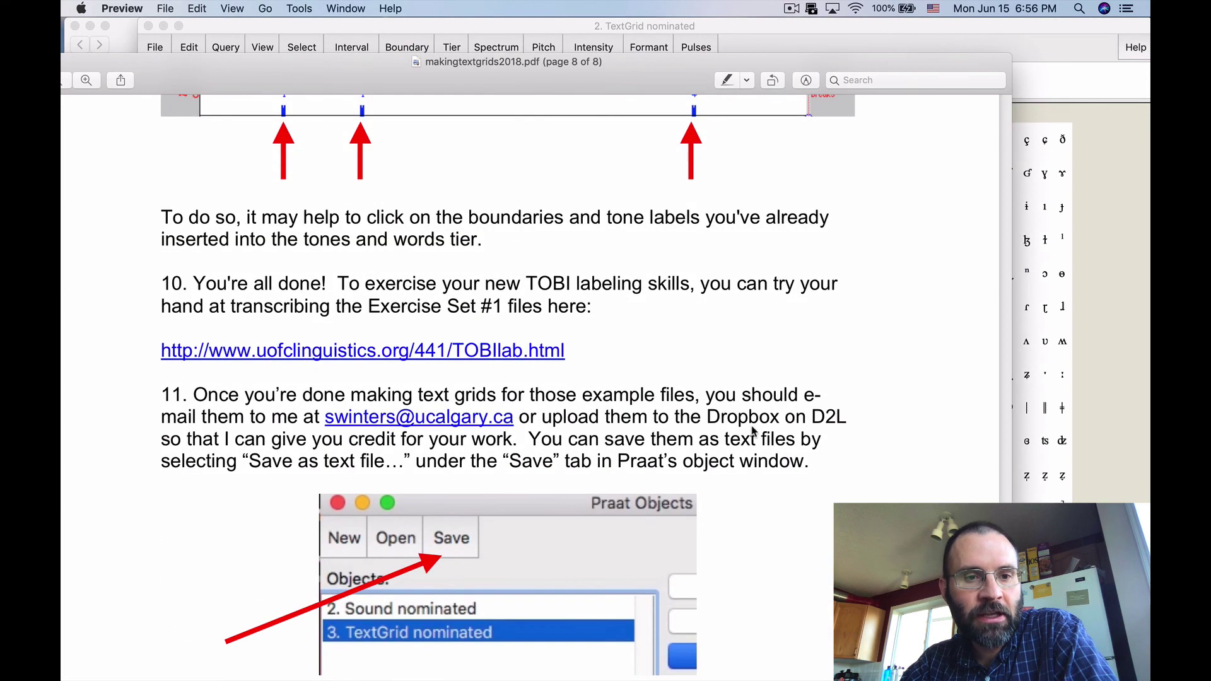
scroll(754, 431, "down", 1)
scroll(754, 431, "down", 1)
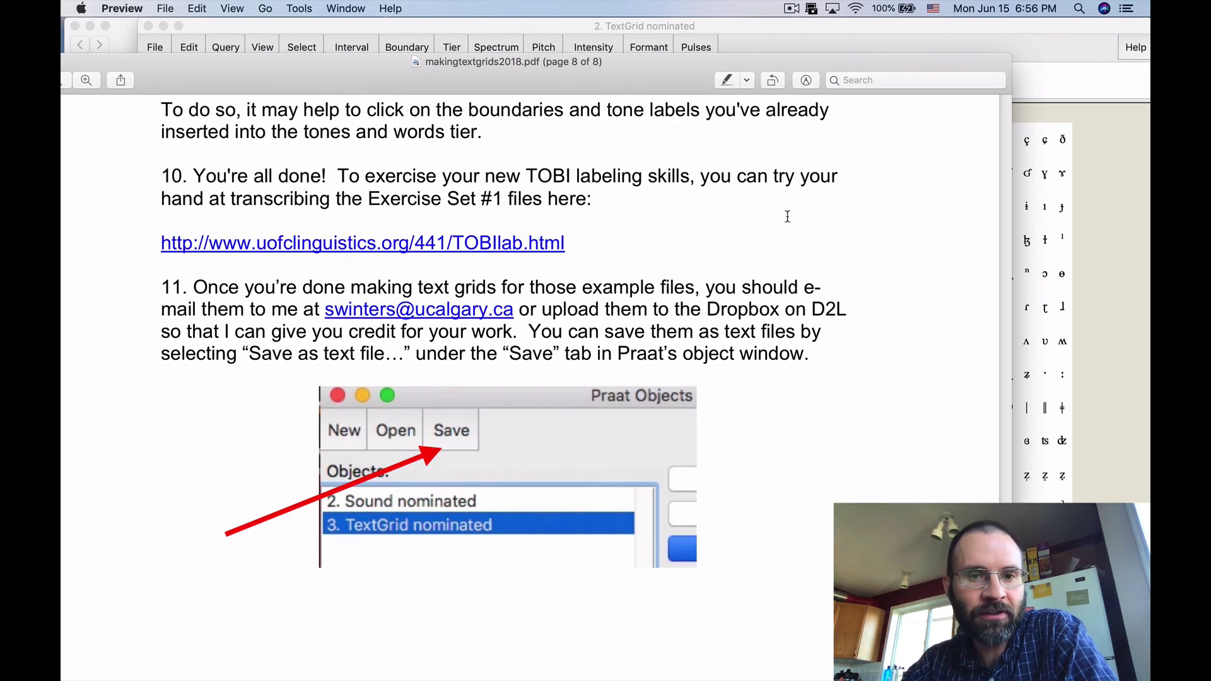
scroll(787, 217, "up", 1)
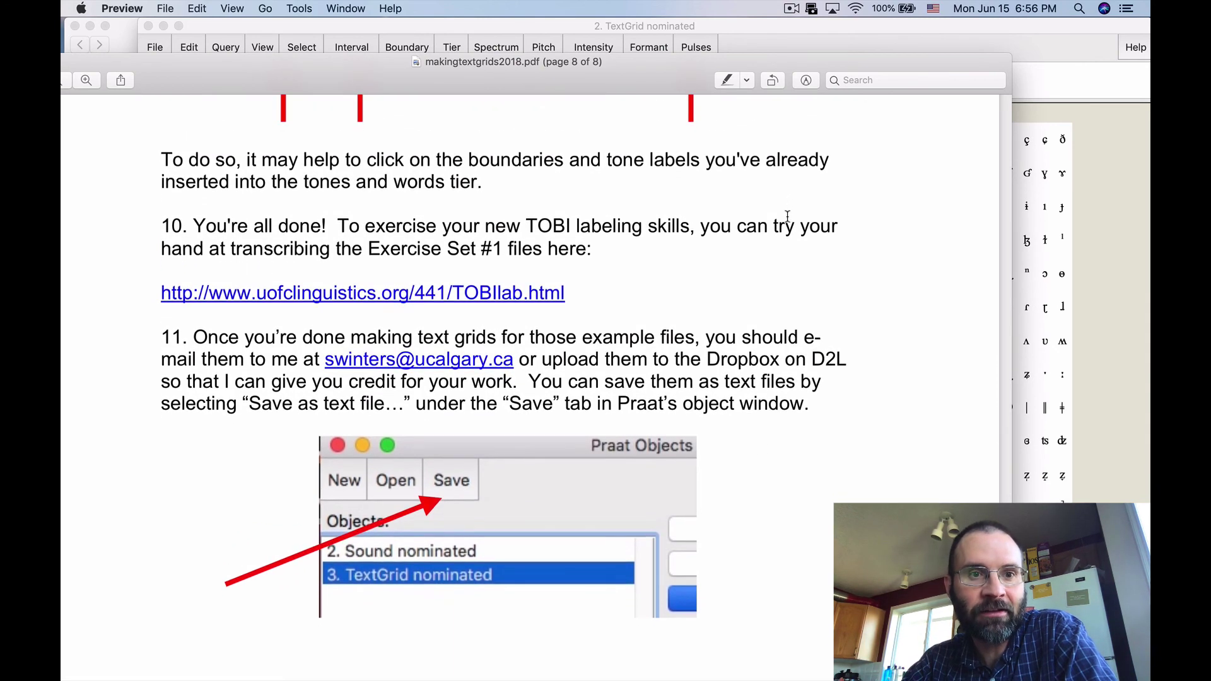
Step: Return to Praat, close the TextGrid editor window and clear the selection in the objects list
left_click(821, 32)
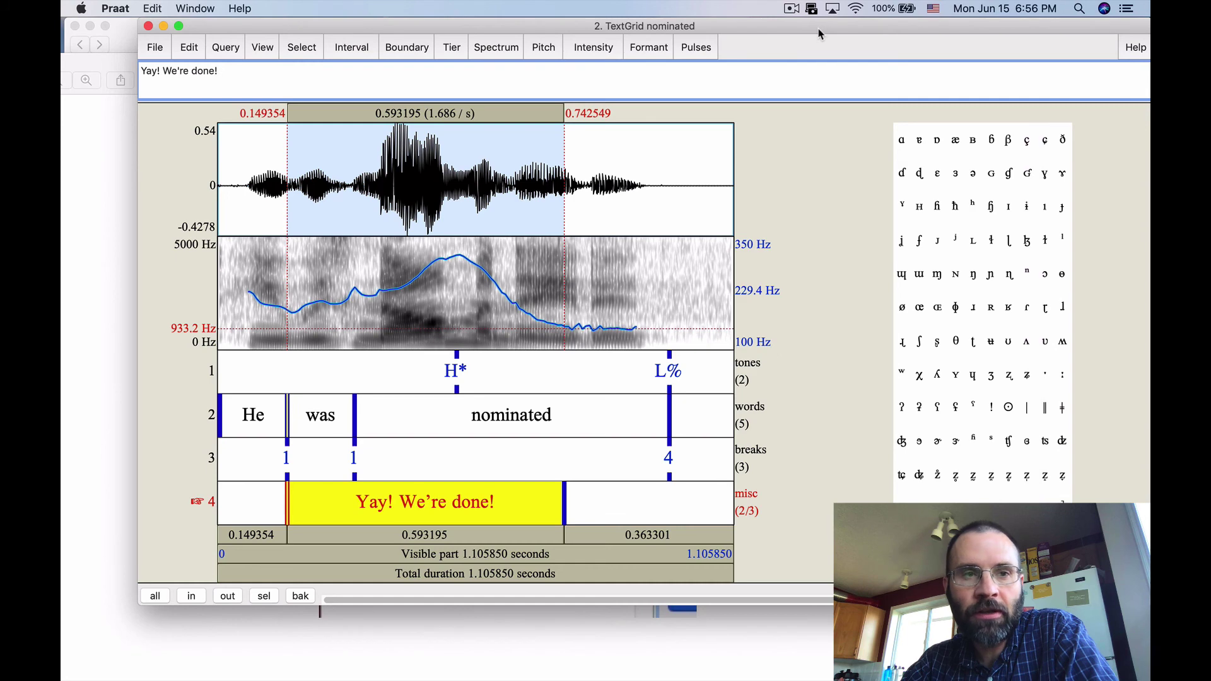
left_click_drag(819, 33, 830, 33)
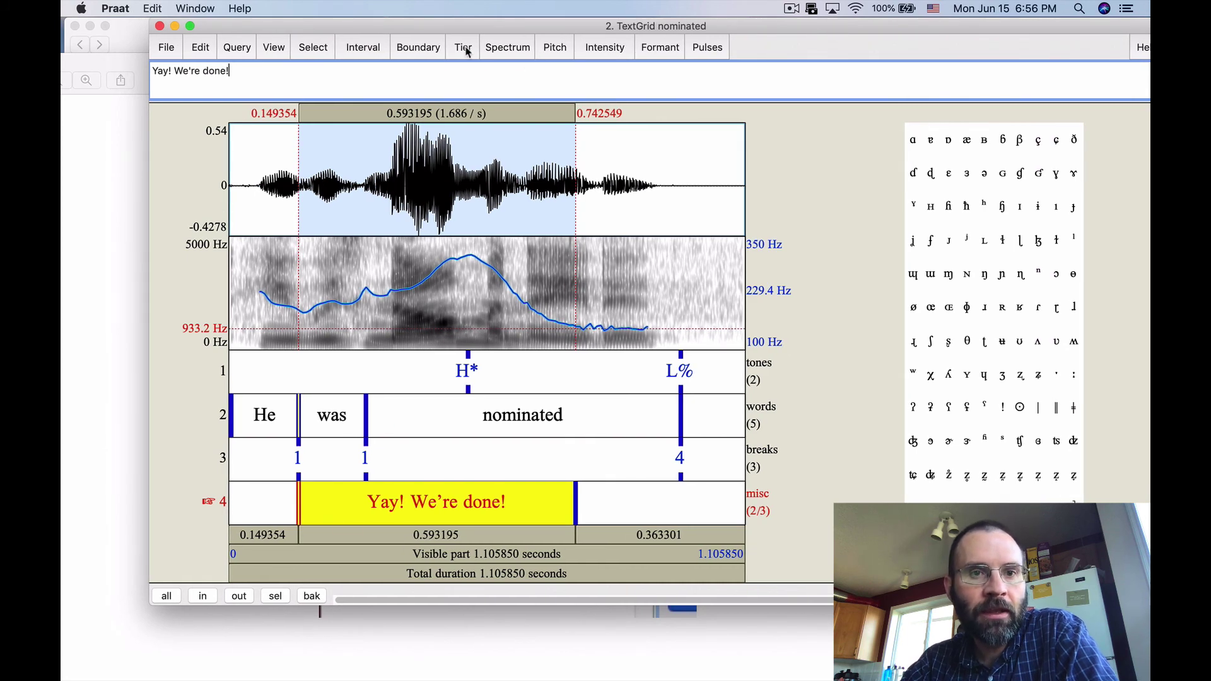
left_click(418, 52)
left_click(383, 52)
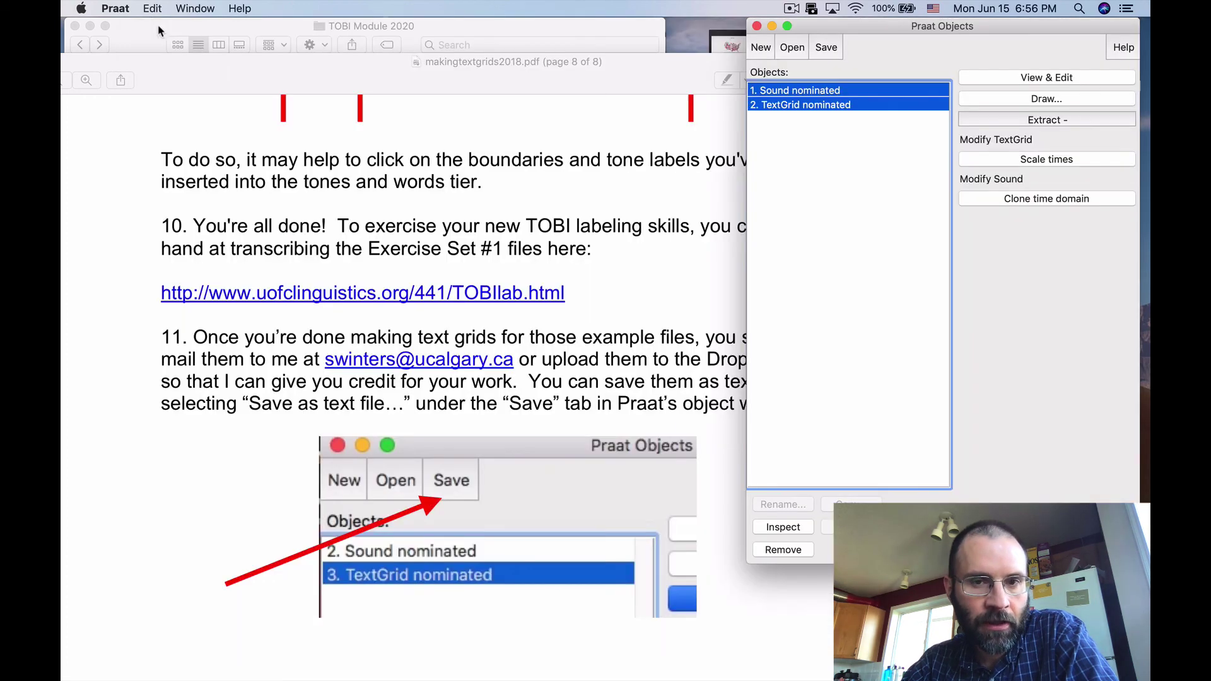
key("super+w")
left_click(820, 151)
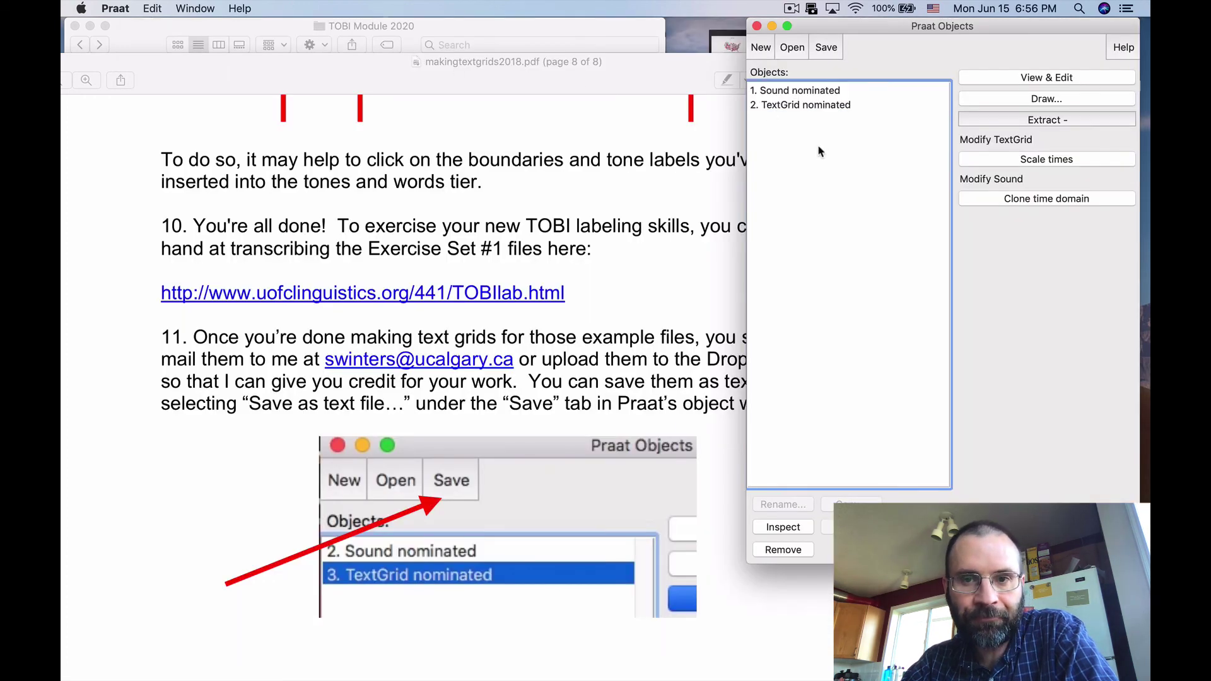
Step: Save the nominated TextGrid object as a text file named nominated.TextGrid on the Desktop
left_click(801, 106)
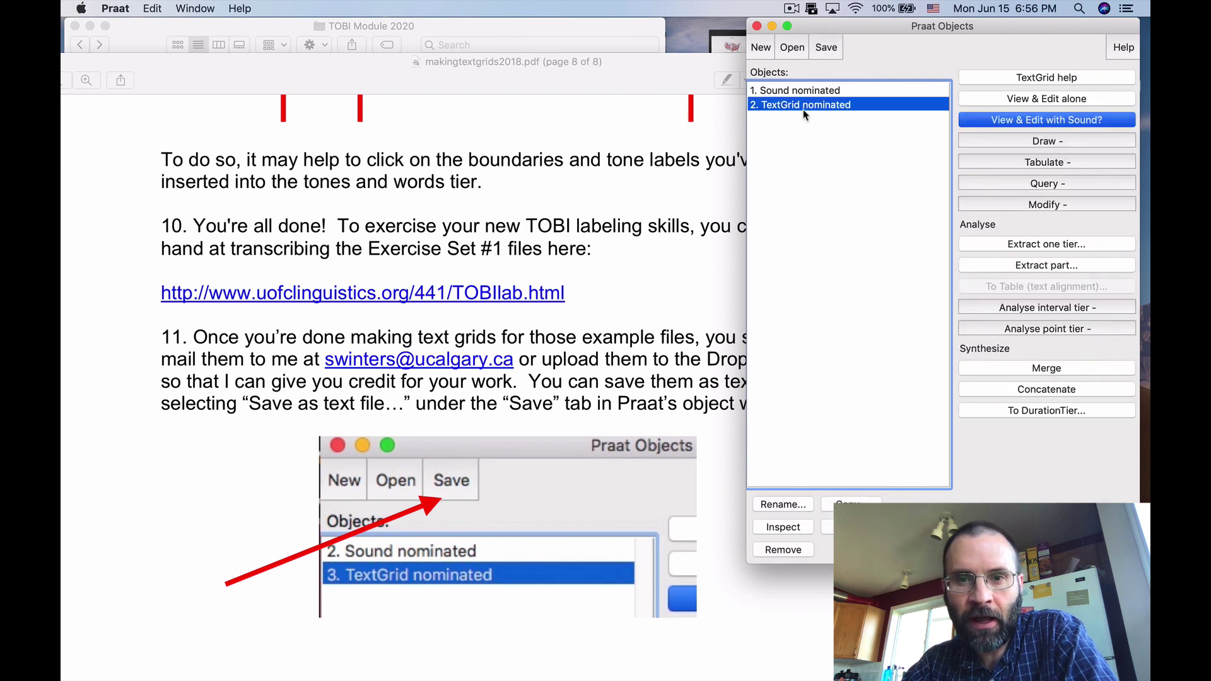
left_click(826, 48)
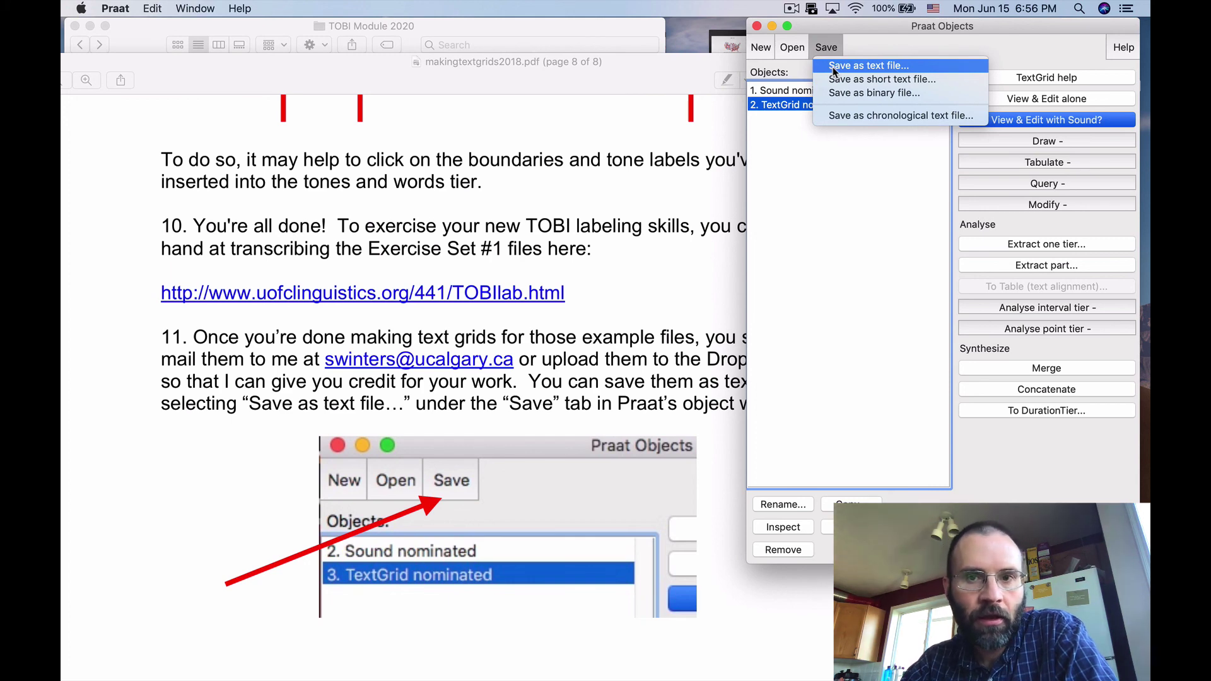
left_click(834, 68)
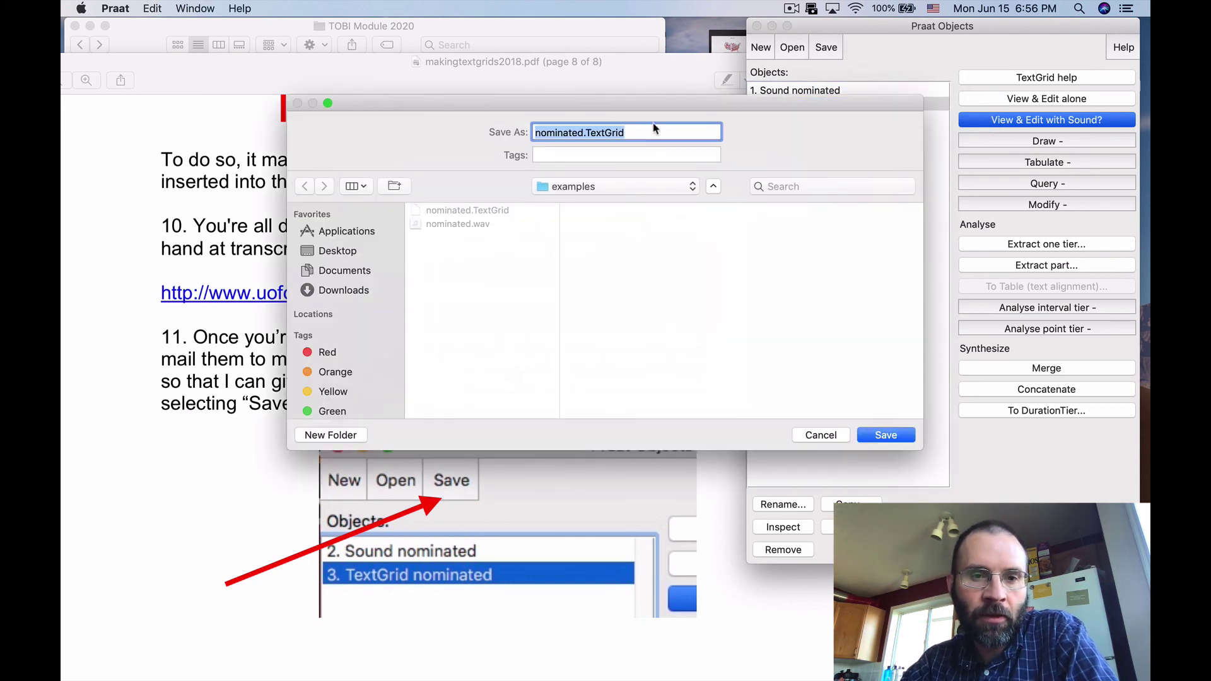
left_click(346, 252)
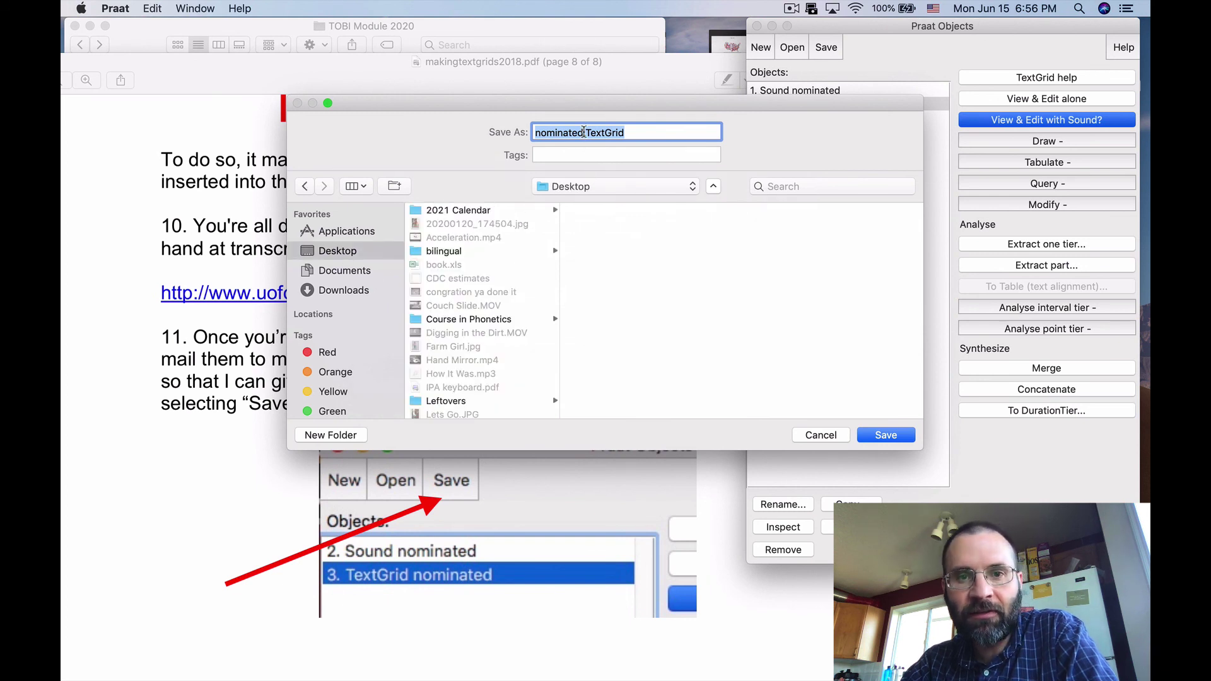
left_click_drag(584, 132, 622, 136)
left_click(632, 135)
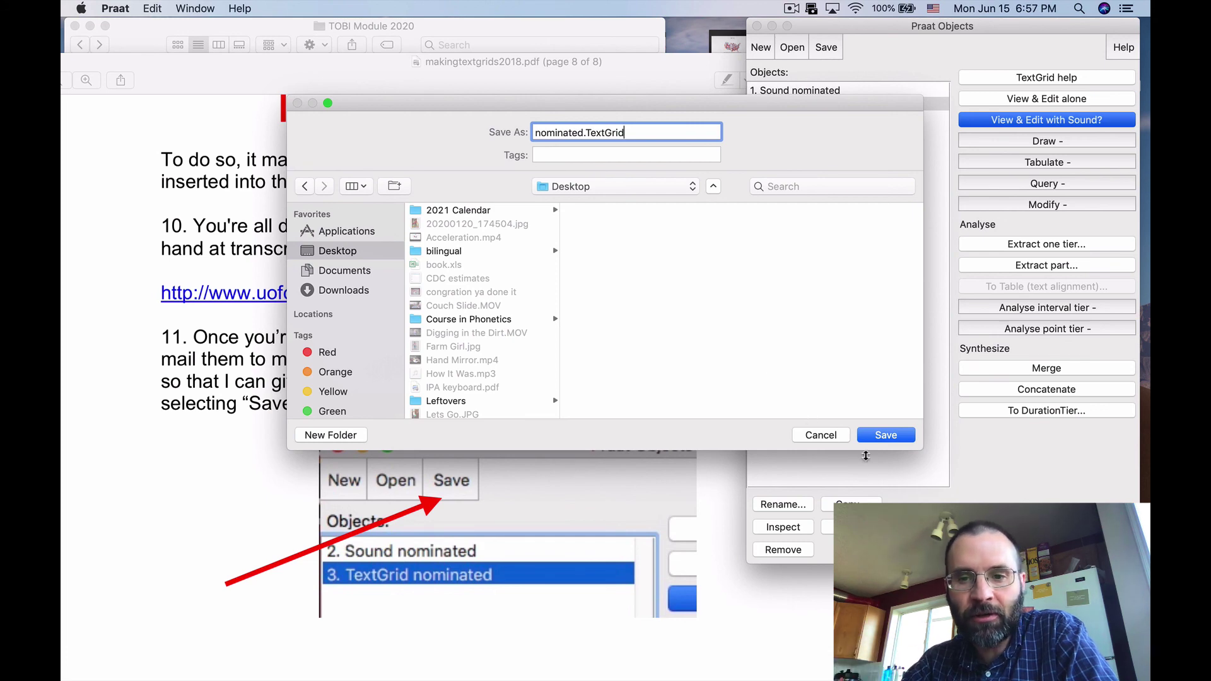
left_click(886, 437)
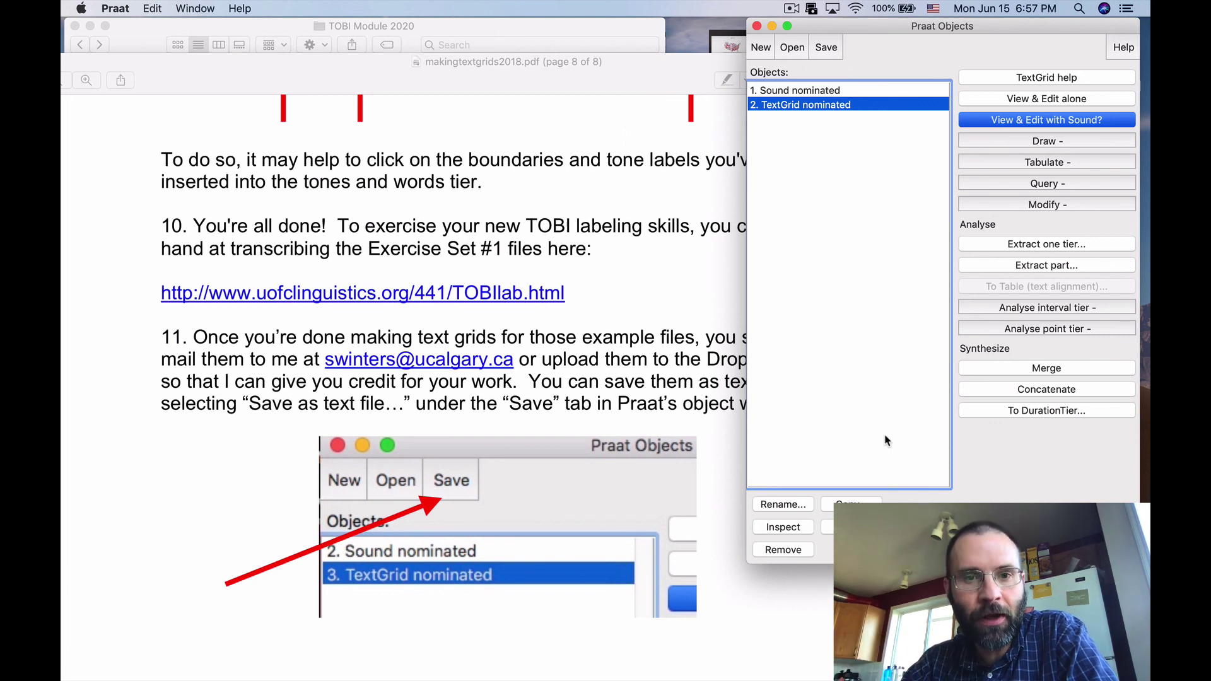
Step: Bring the makingtextgrids2018.pdf guide back to the front and move its window fully into view
left_click(635, 279)
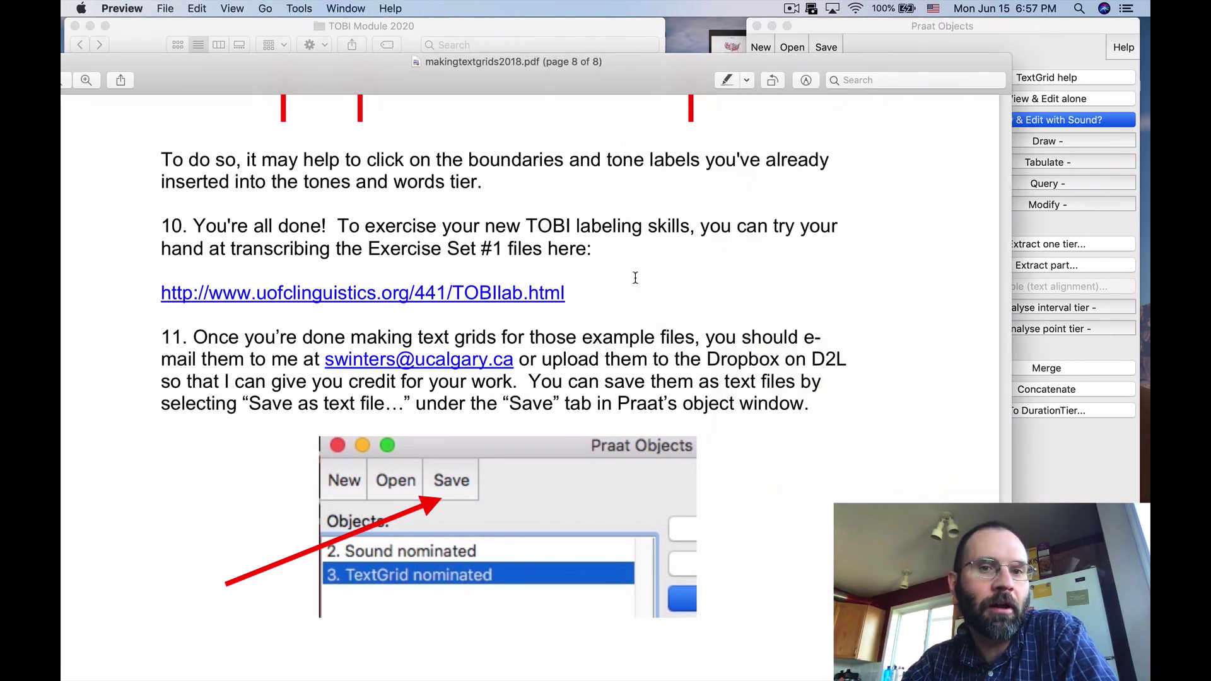
left_click_drag(611, 93, 668, 94)
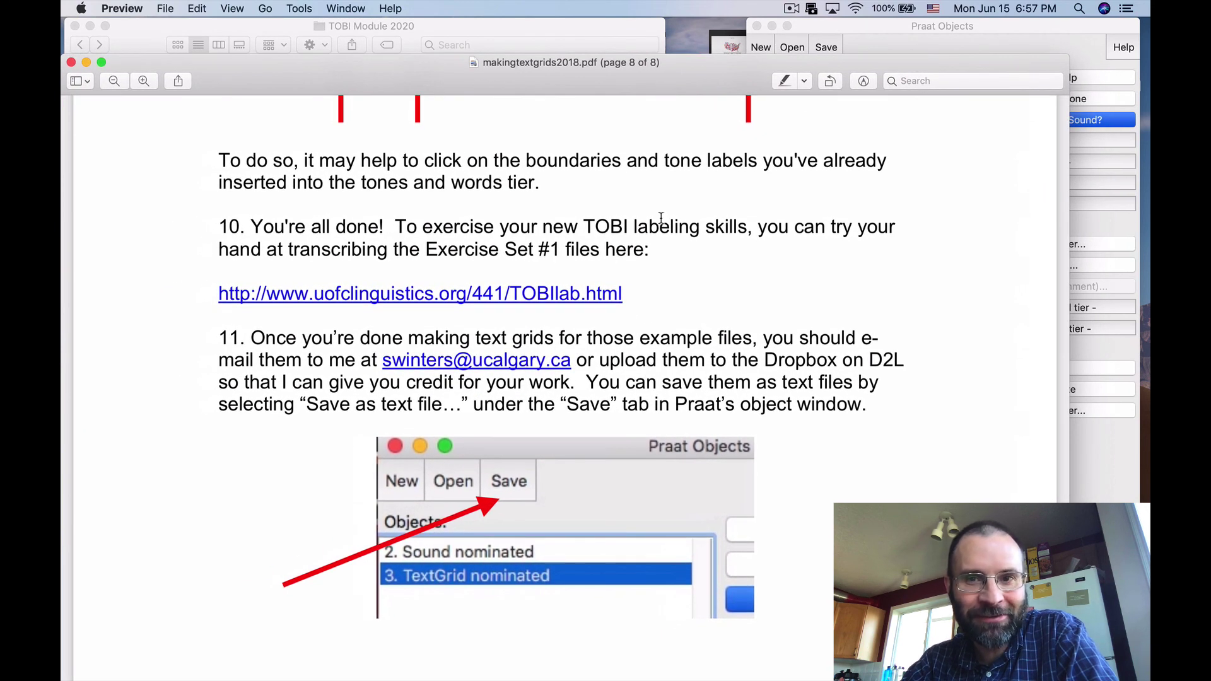
Step: Switch to Praat and examine the file formats available for saving the nominated TextGrid, without saving again
left_click(845, 33)
left_click(825, 48)
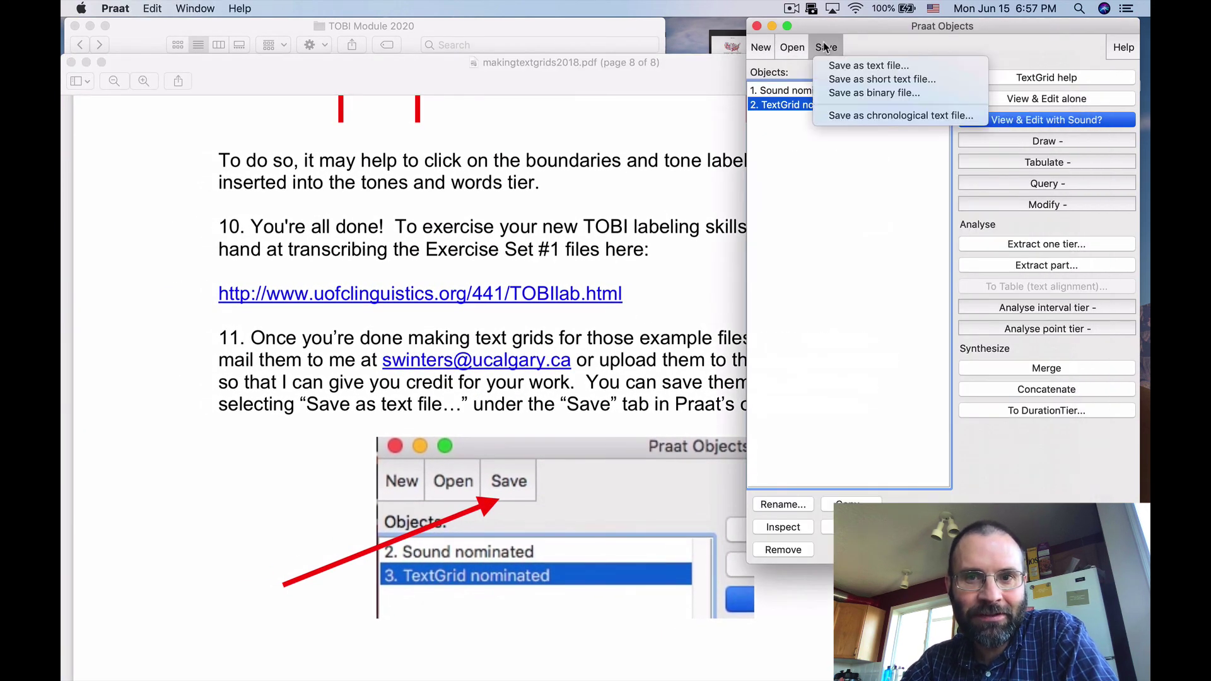
left_click(825, 48)
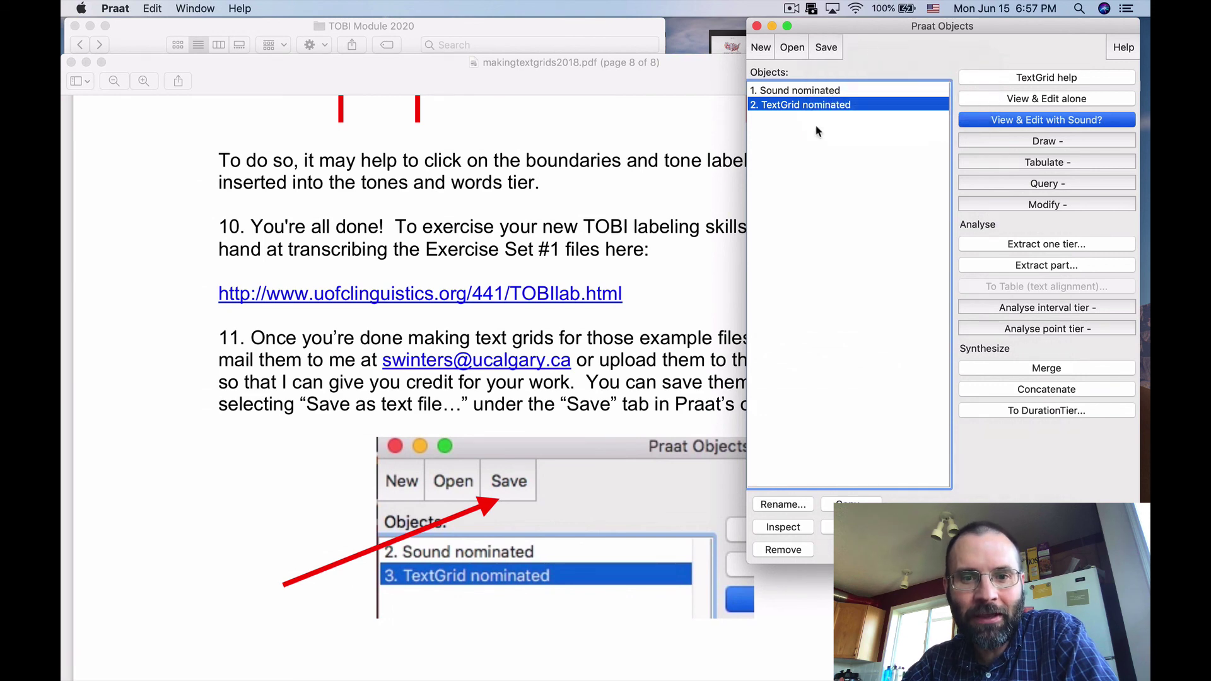
Step: Return to the makingtextgrids2018.pdf guide and review steps 10 and 11 on the exercise files and submitting TextGrids
left_click(651, 352)
scroll(650, 342, "down", 3)
scroll(651, 342, "up", 4)
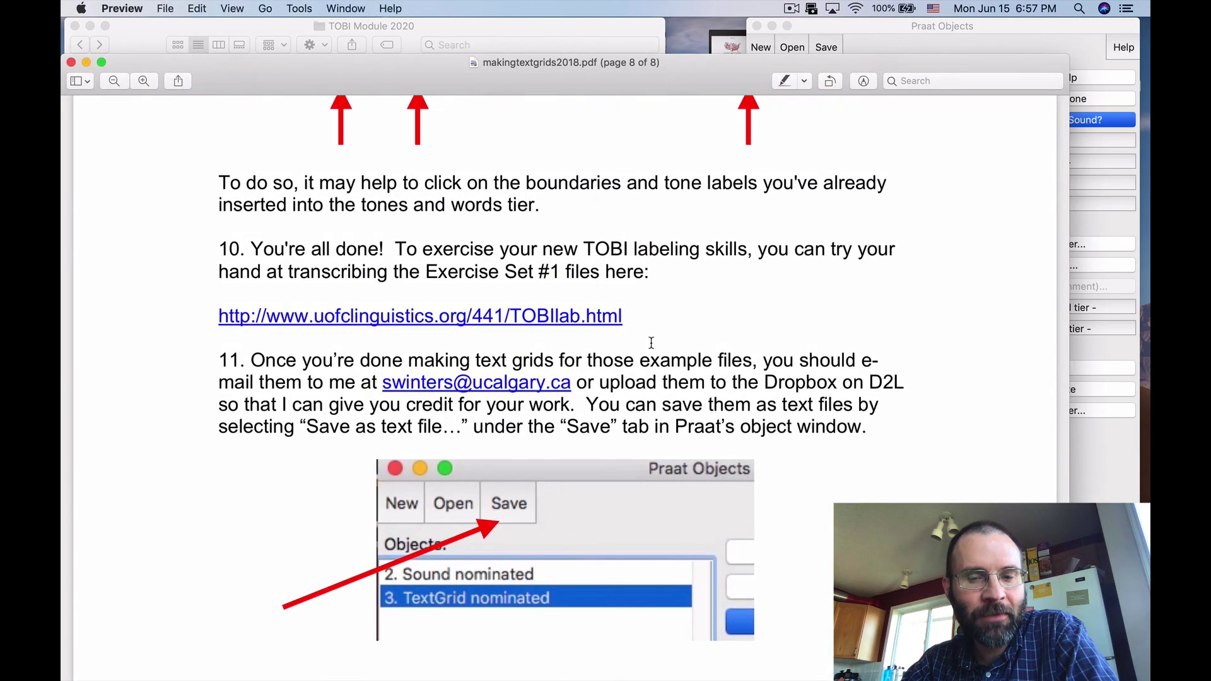
scroll(651, 343, "up", 2)
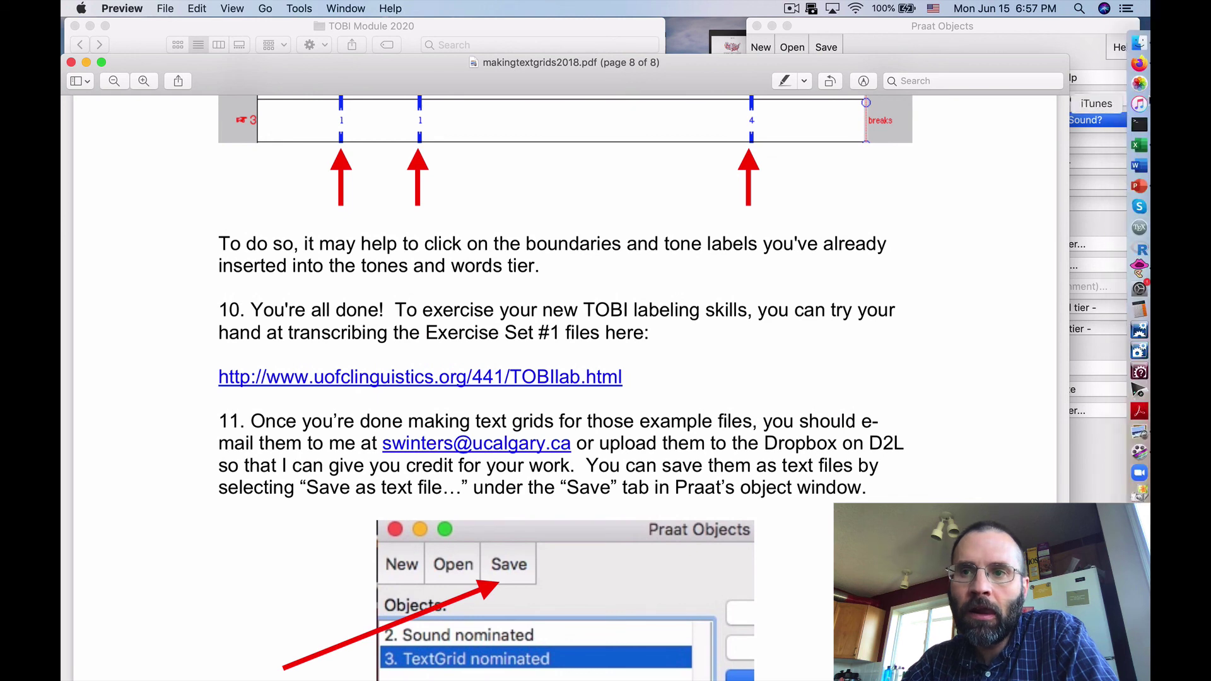
Step: Switch to Firefox with the TOBI Lab Exercise Files page and make its window slightly smaller
left_click(1138, 82)
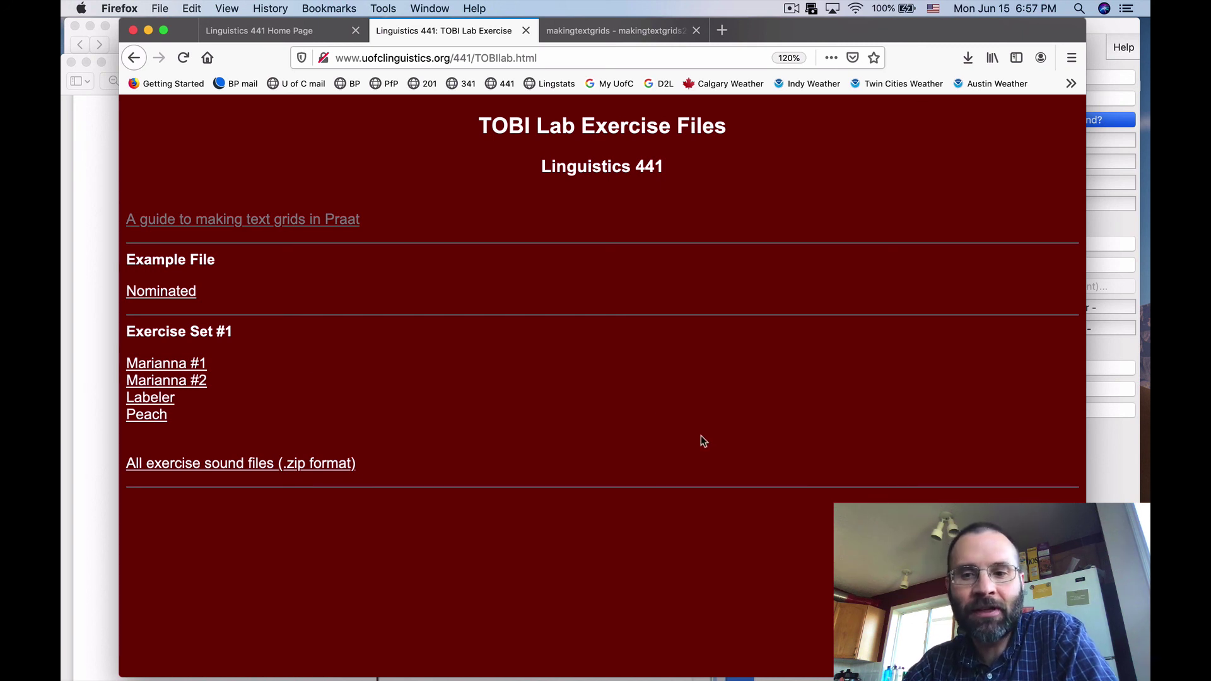
left_click_drag(1085, 677, 1035, 646)
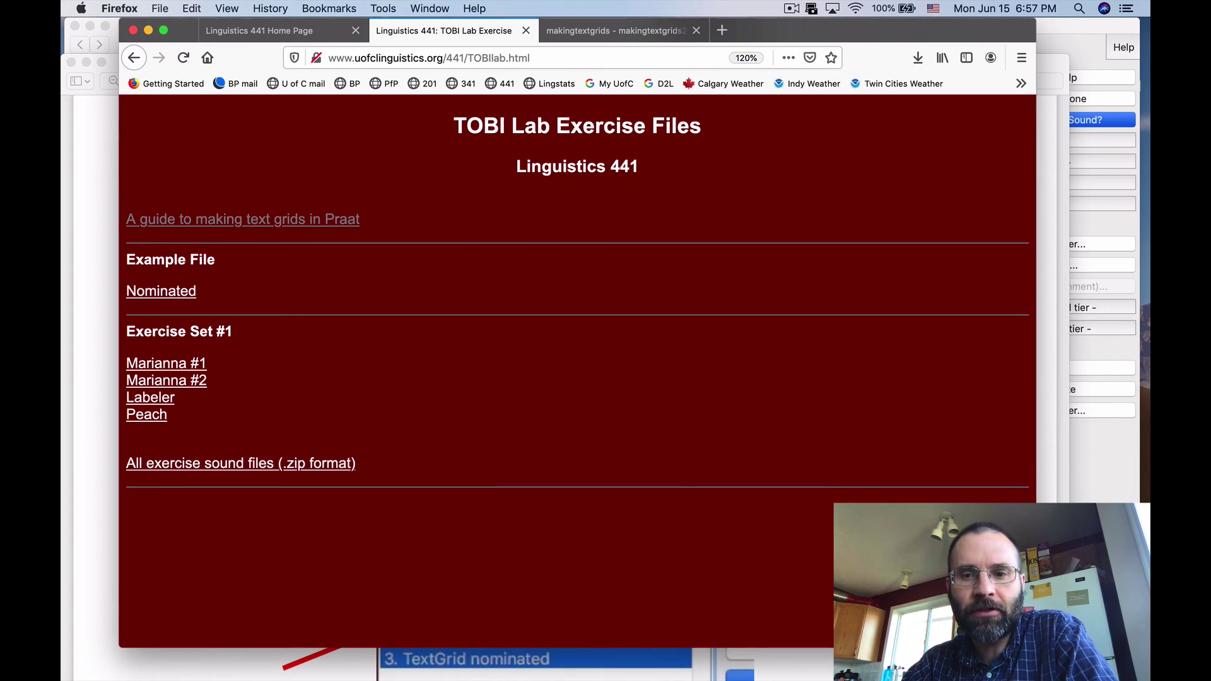
Step: Bring the Praat Objects window to the front and shift it further over the browser window, uncovering the desktop drive icon
left_click(1049, 30)
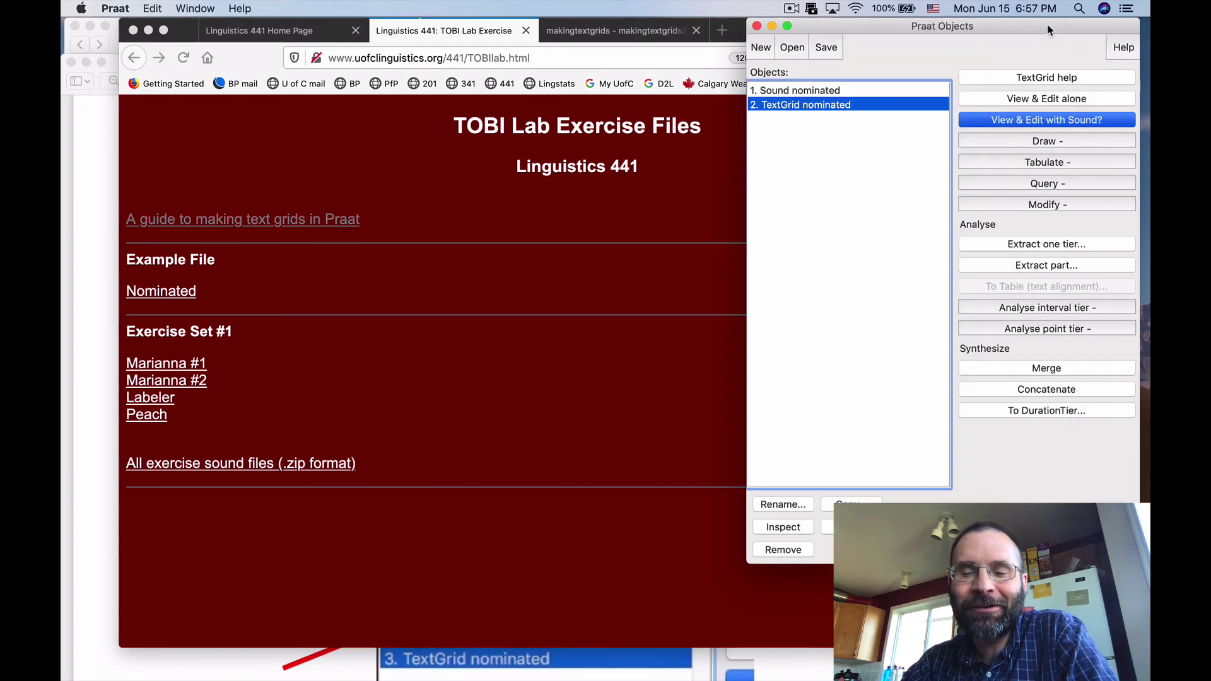
left_click_drag(1049, 29, 1002, 21)
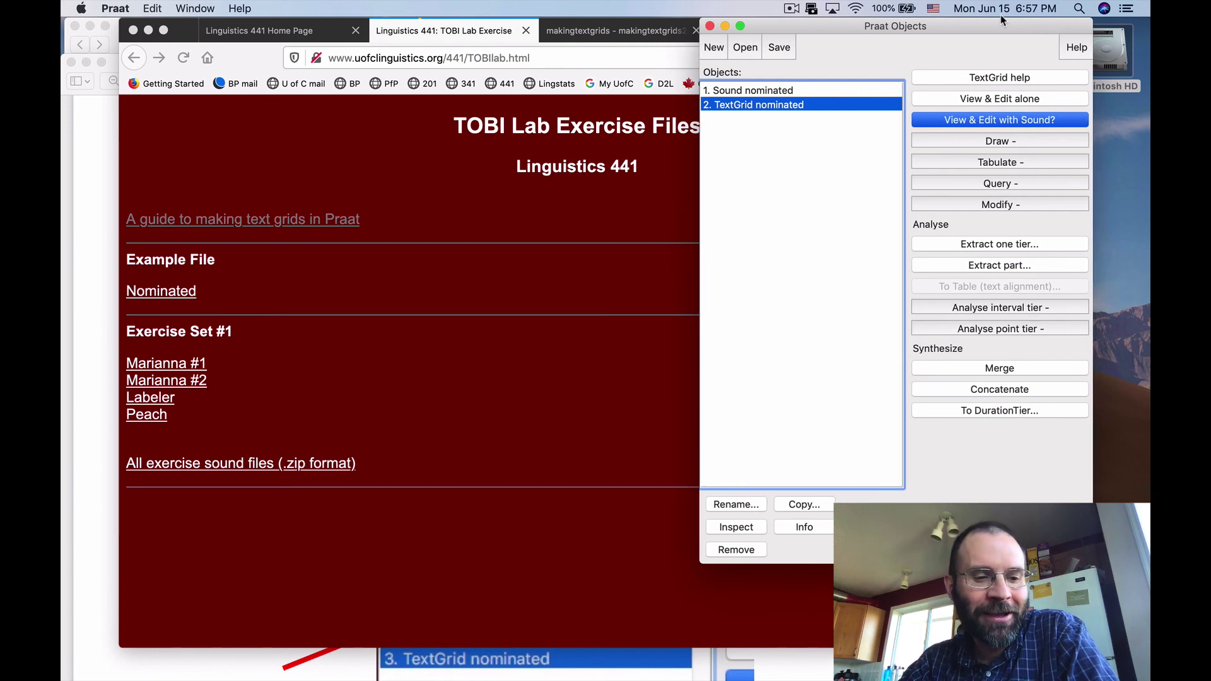